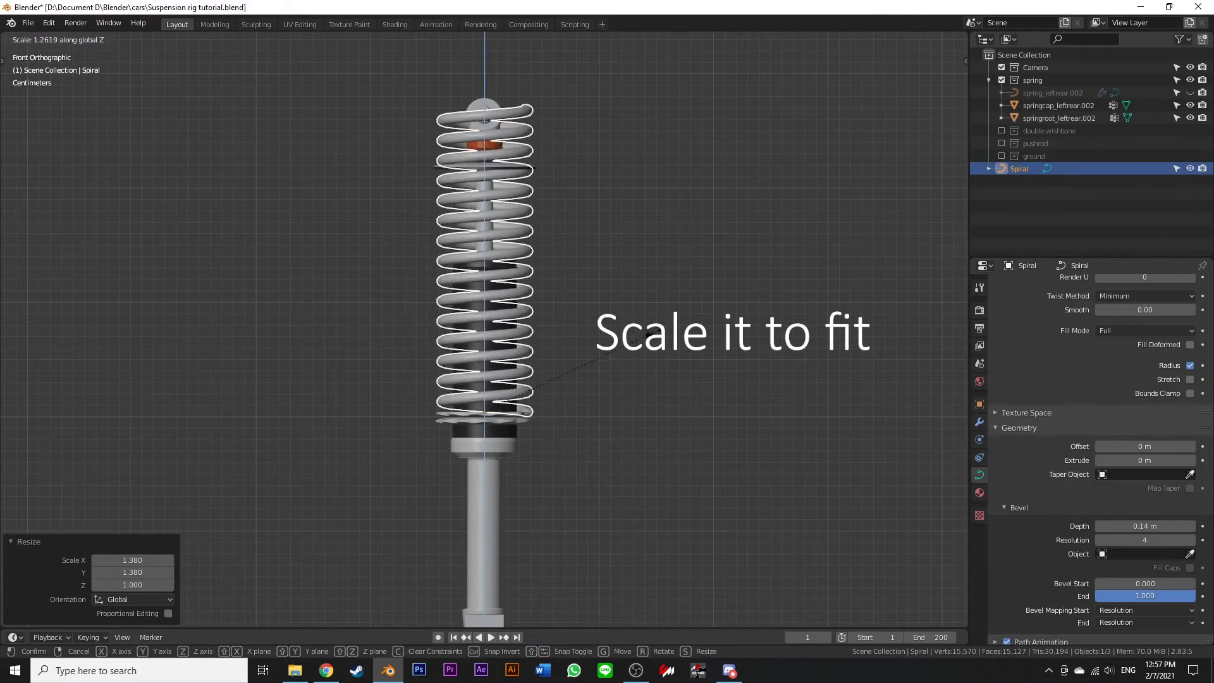
# Scale the spiral along the global Z axis to fit the spring section of the shock
pyautogui.moveTo(420, 224); pyautogui.dragTo(506, 222)
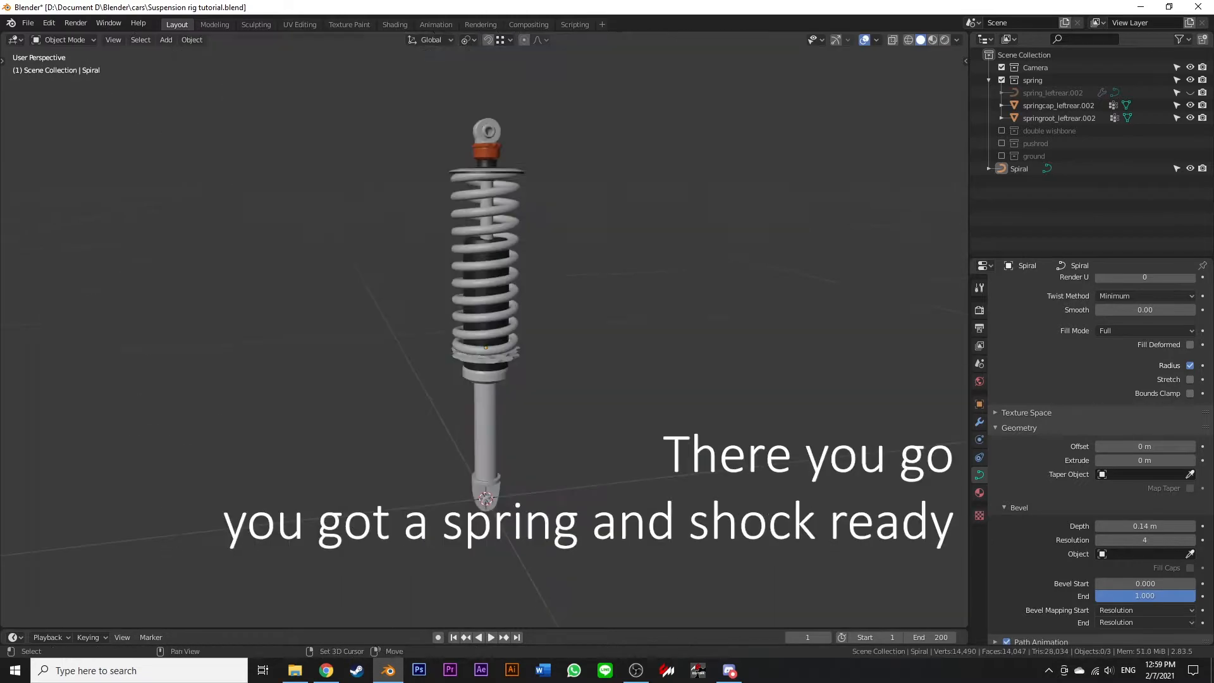
pyautogui.scroll(2, 484, 329)
pyautogui.moveTo(490, 304)
pyautogui.keyDown('shift'); pyautogui.mouseDown(button='middle')
pyautogui.moveTo(484, 329)
pyautogui.moveTo(524, 297)
pyautogui.moveTo(506, 291)
pyautogui.mouseUp(button='middle'); pyautogui.keyUp('shift')
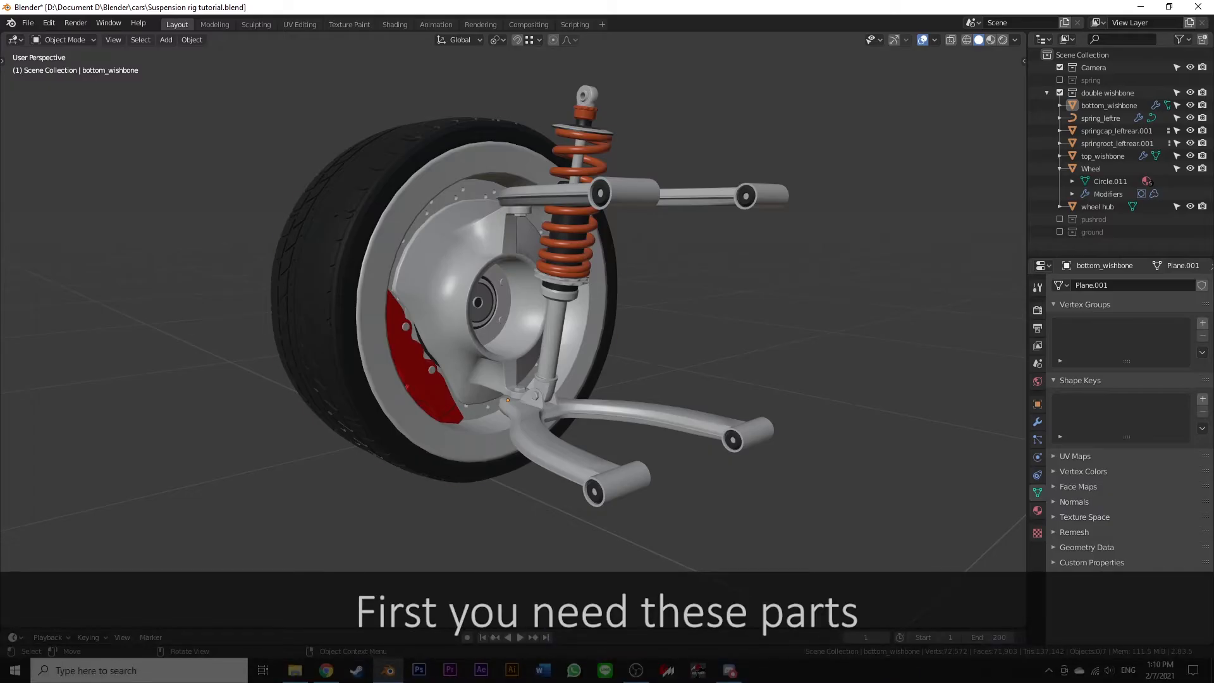
# Examine the parts of the double wishbone assembly: wheel, wheel hub, bottom arm and top arm
pyautogui.click(1091, 168)
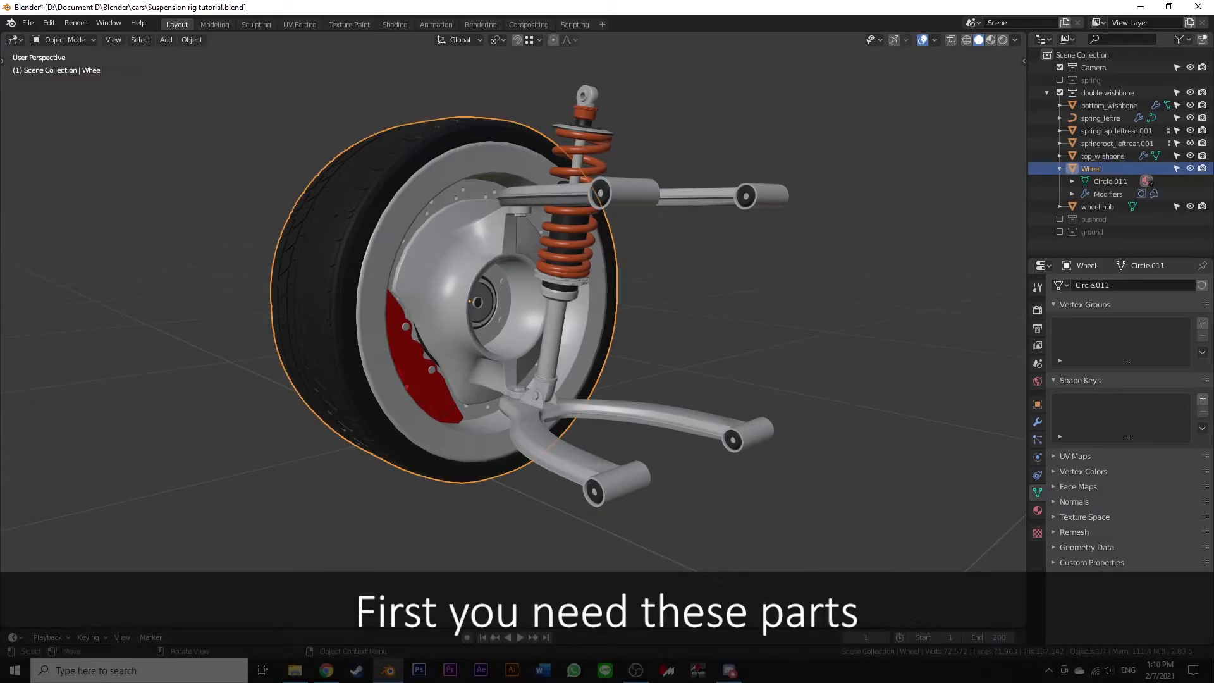
pyautogui.click(1097, 206)
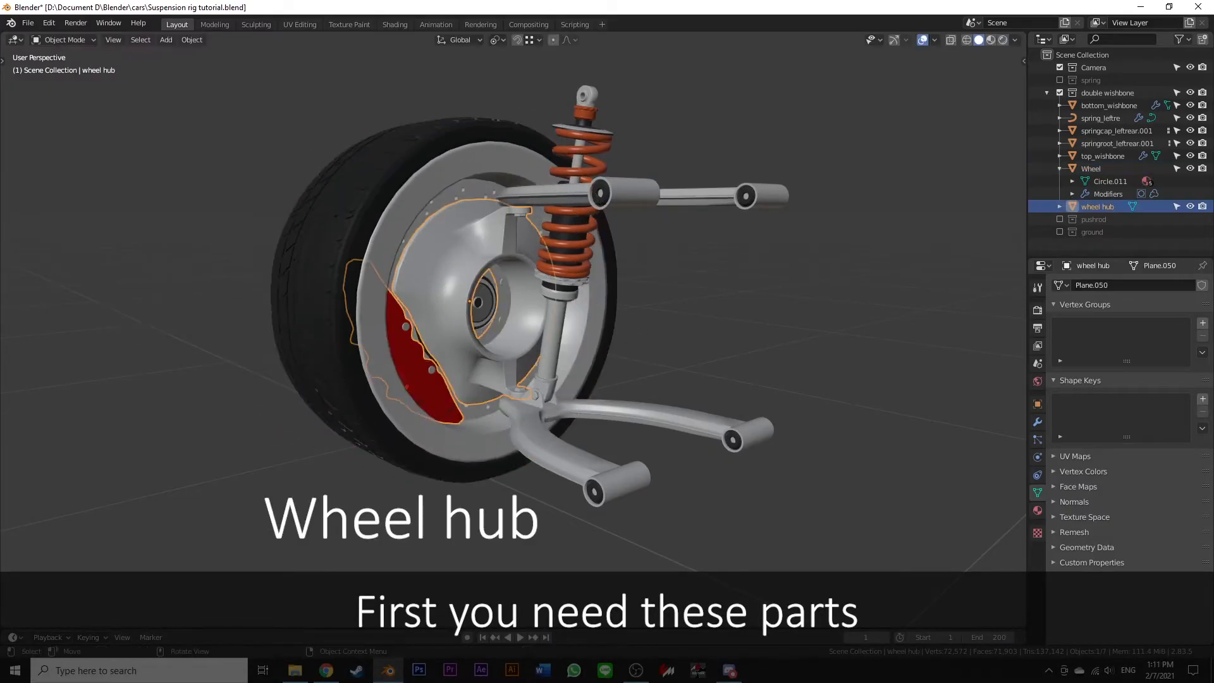
pyautogui.press('g')
pyautogui.press('Escape')
pyautogui.click(558, 446)
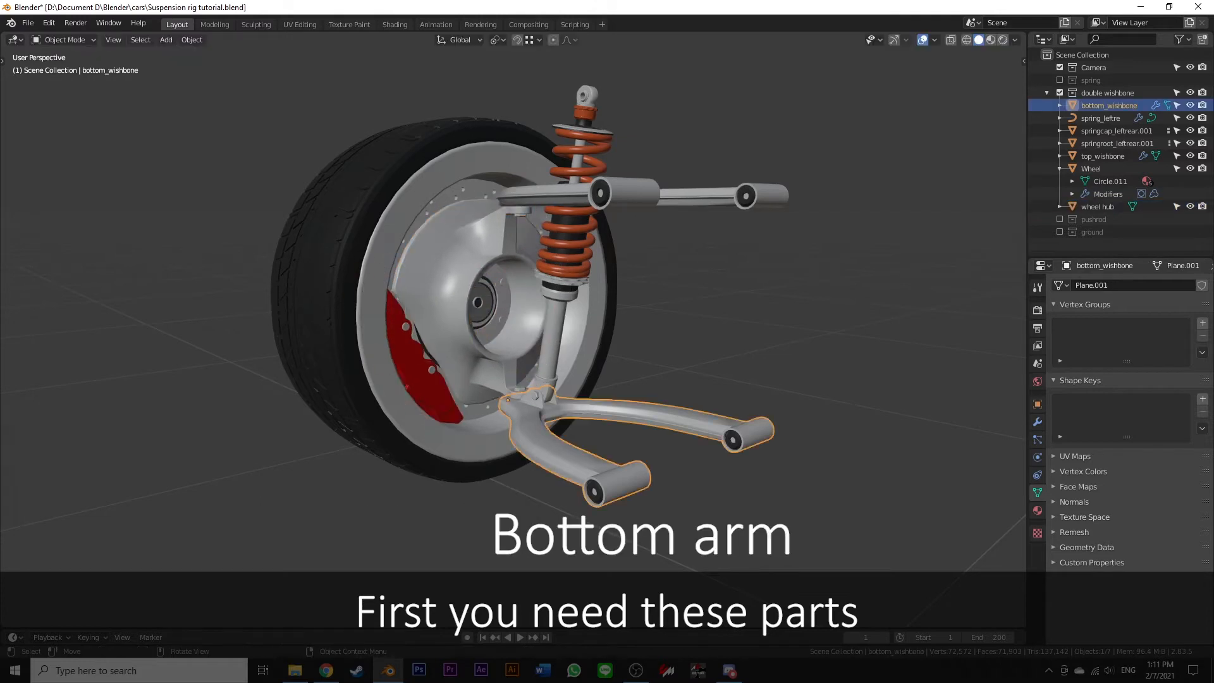
pyautogui.press('g')
pyautogui.press('Escape')
pyautogui.click(695, 195)
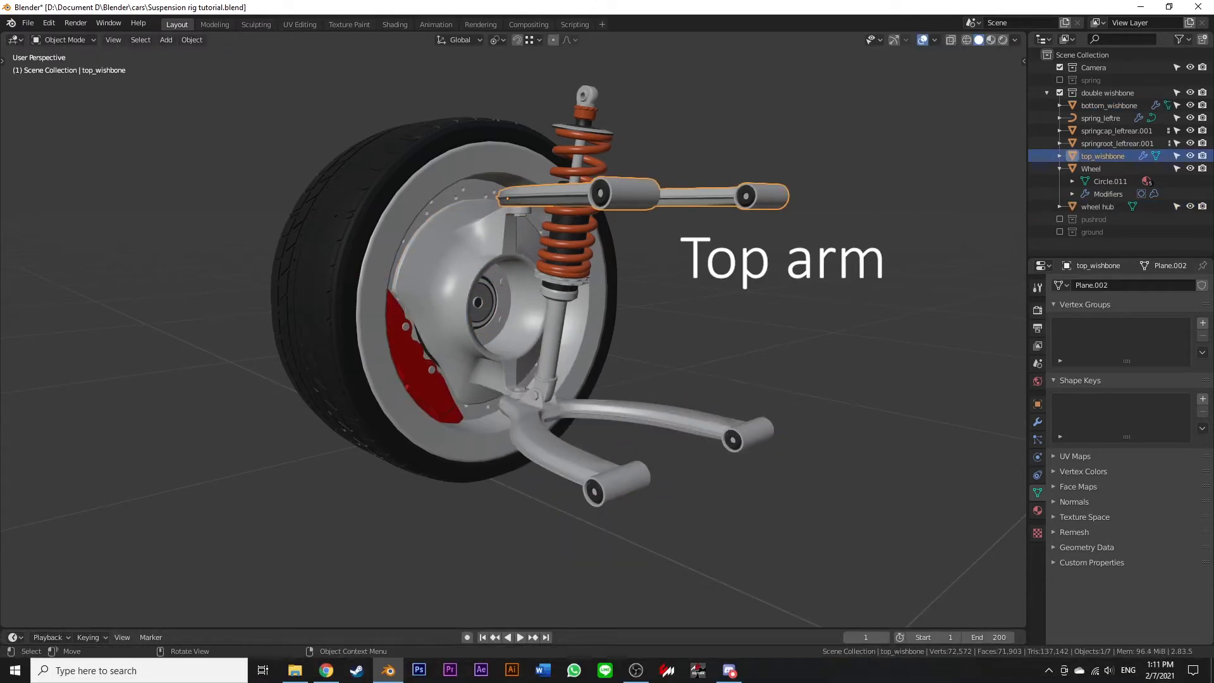
pyautogui.press('g')
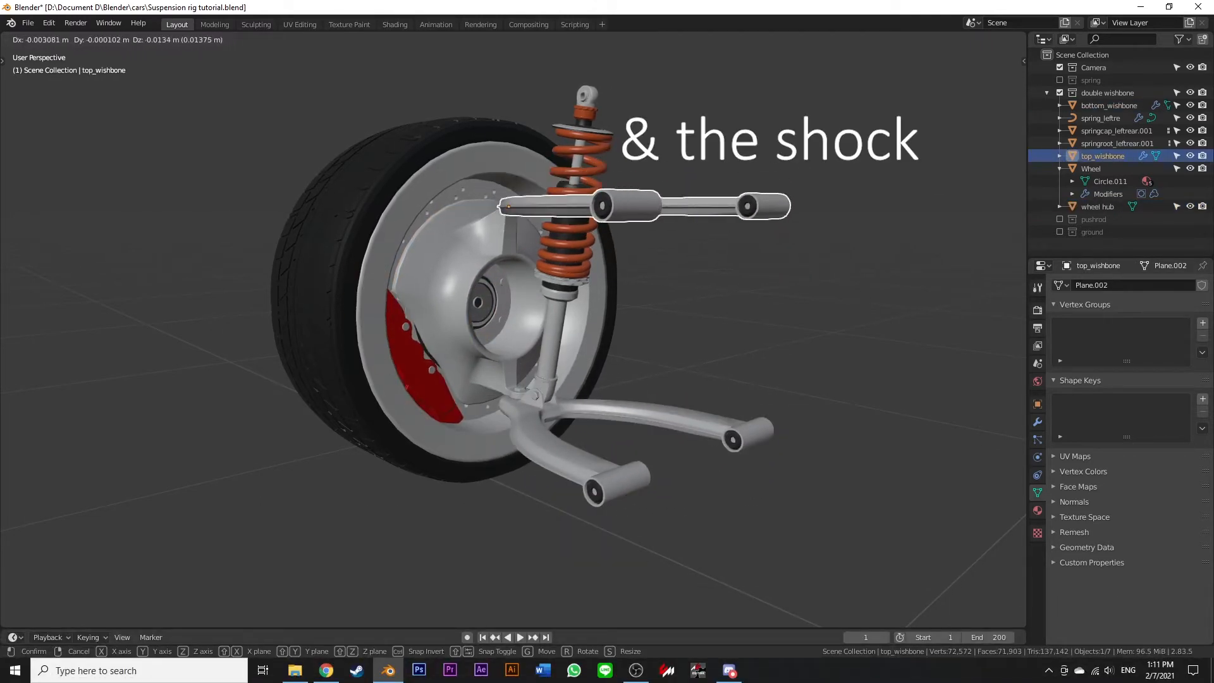
pyautogui.press('Escape')
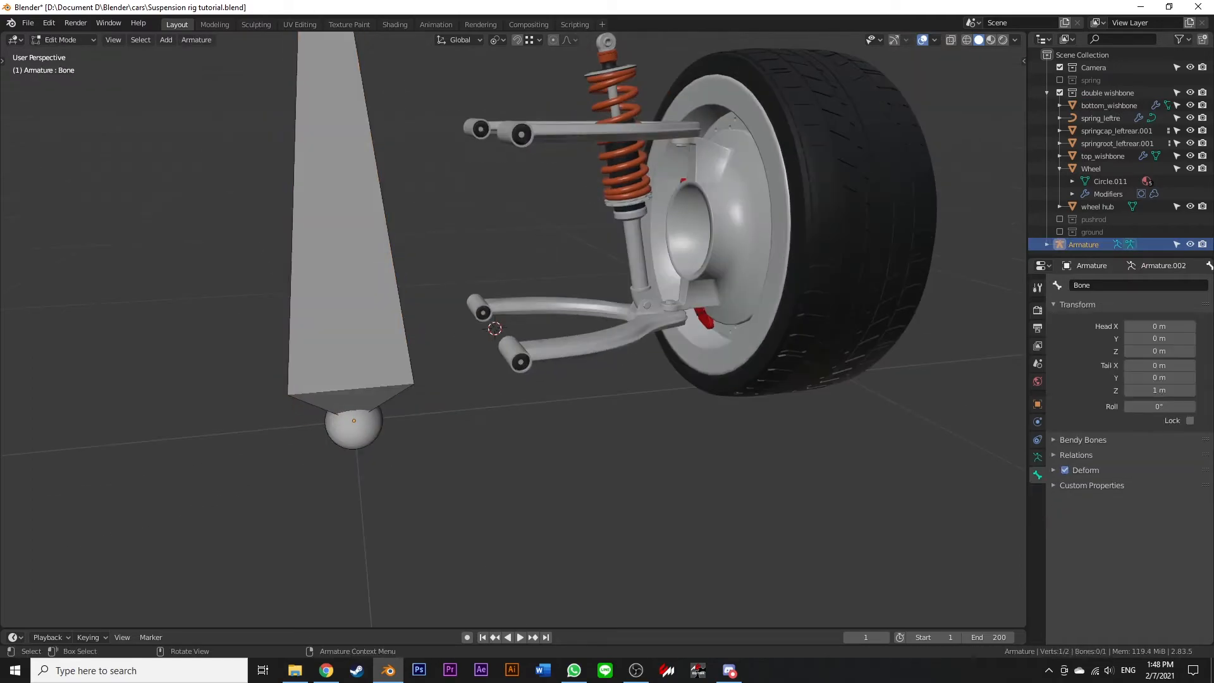
# Set the pivot point to Active Element, snap the new bone to the 3D cursor and position it along the bottom arm
pyautogui.press('a')
pyautogui.click(498, 40)
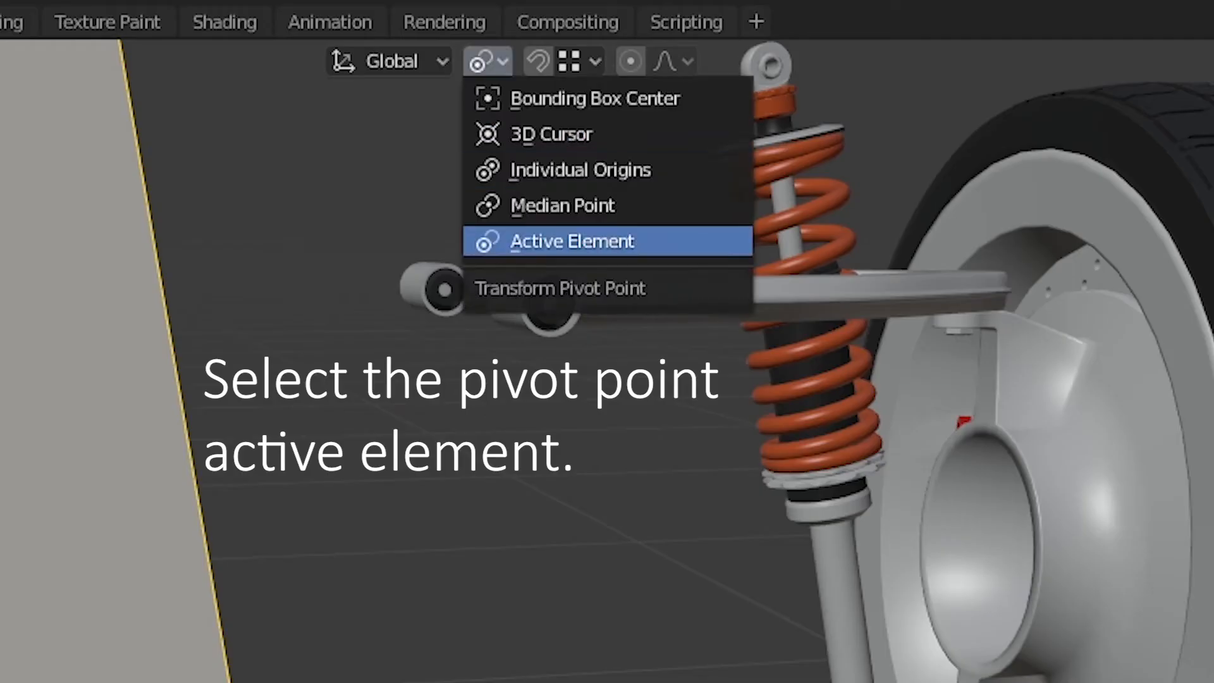
pyautogui.hotkey('shift', 's')
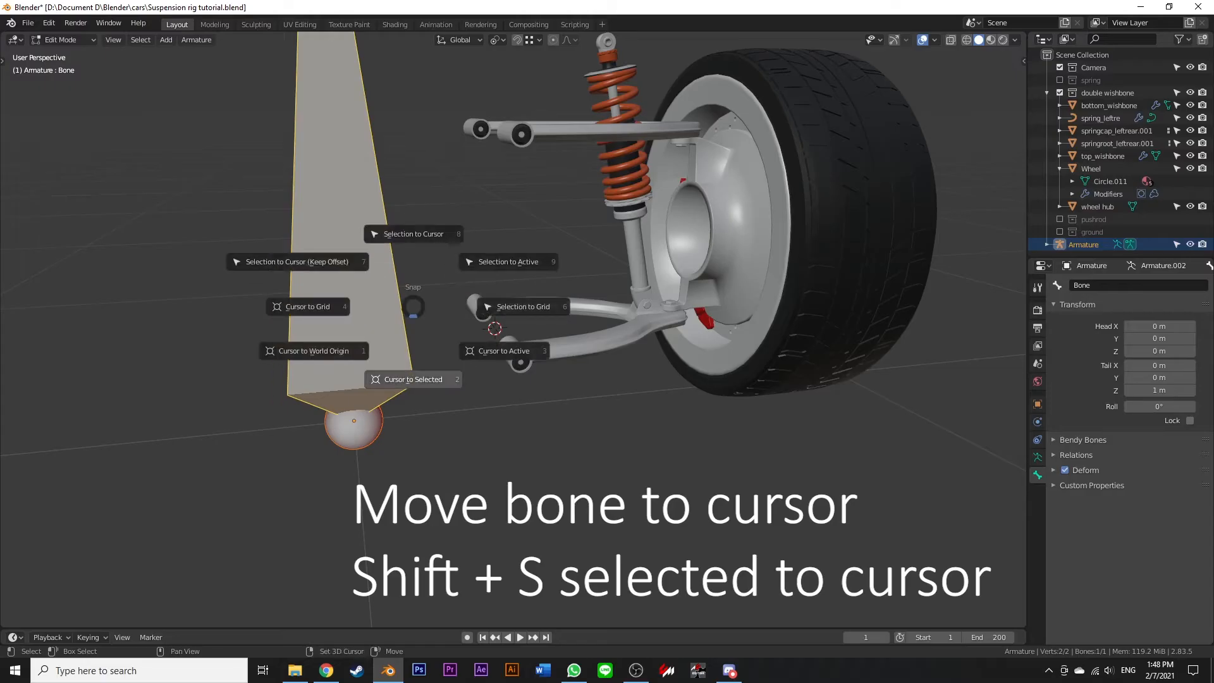
pyautogui.click(415, 234)
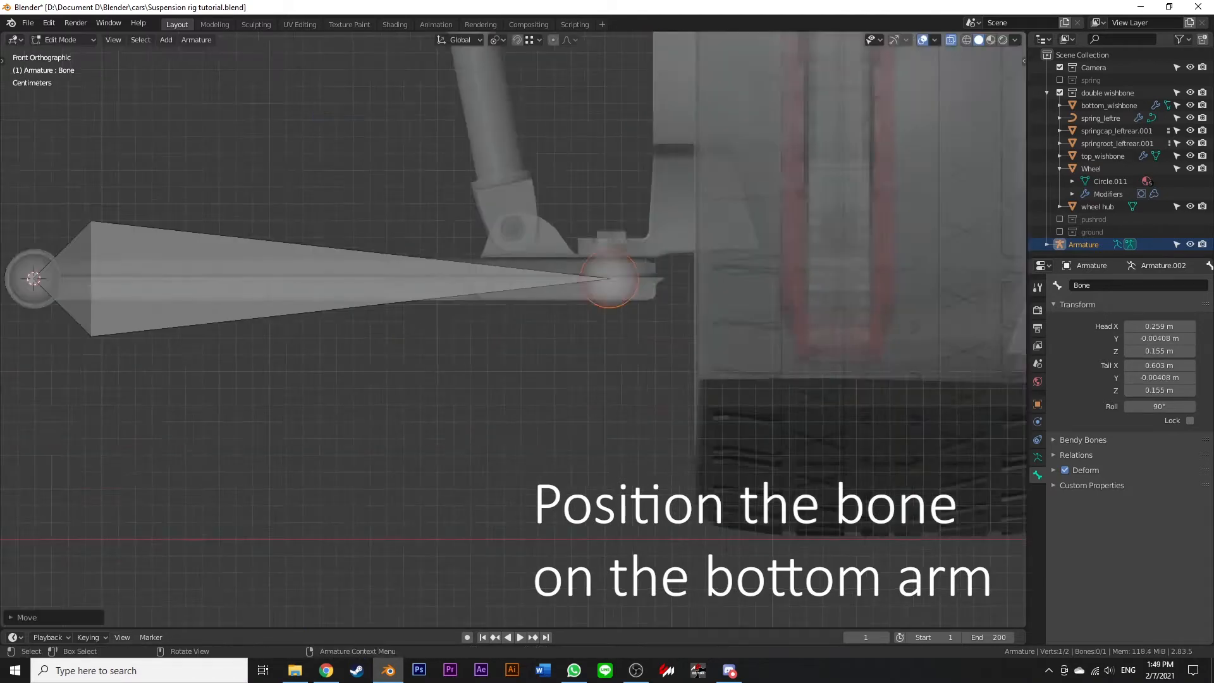
pyautogui.scroll(5, 645, 245)
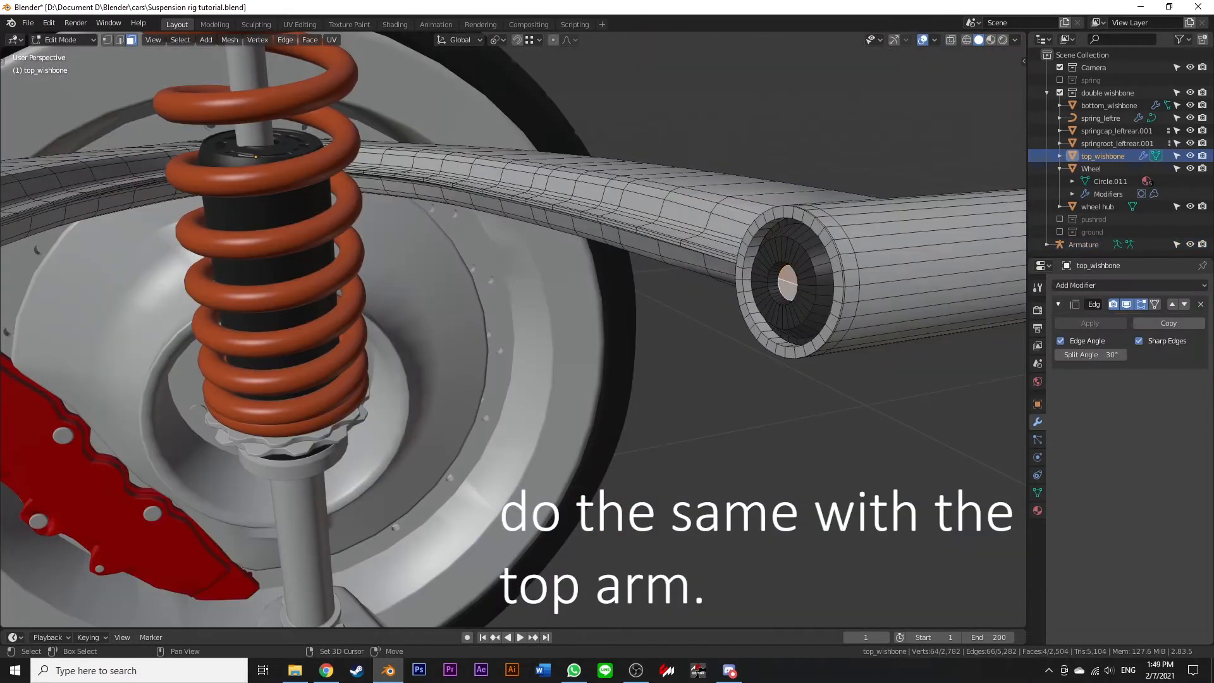
# Place the 3D cursor at the top arm's inner pivot and snap a duplicate of the bottom arm bone to it
pyautogui.hotkey('shift', 's')
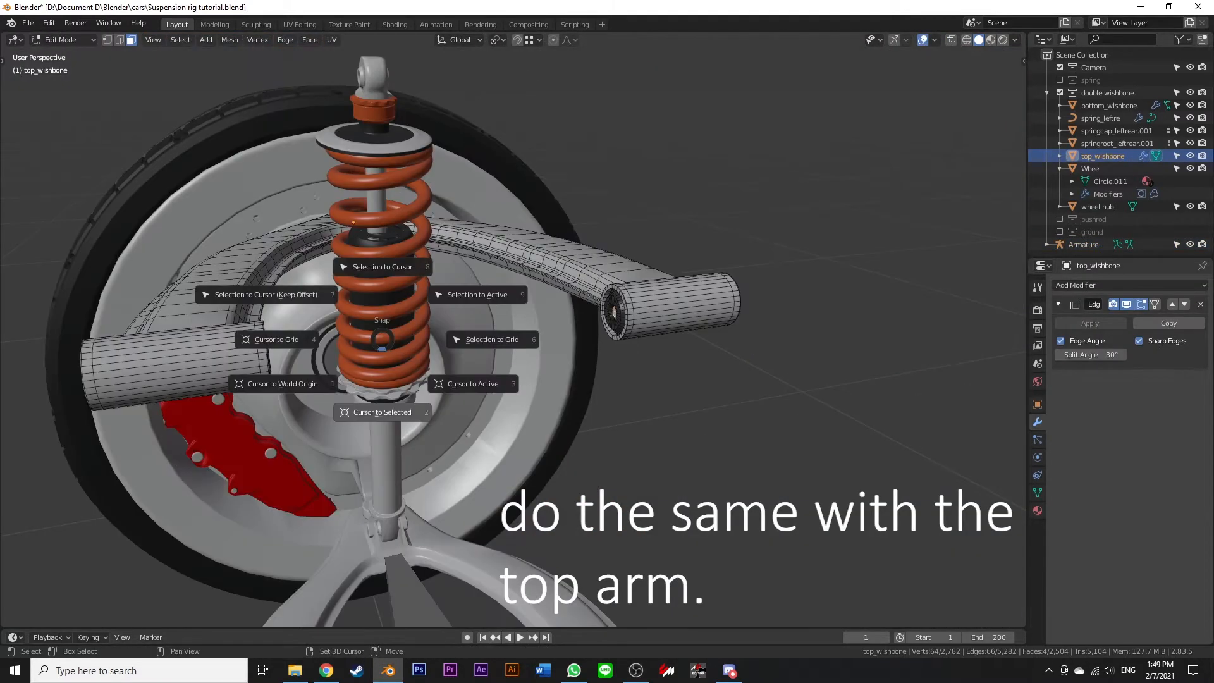
pyautogui.hotkey('shift', 'd')
pyautogui.click(497, 373)
pyautogui.hotkey('shift', 's')
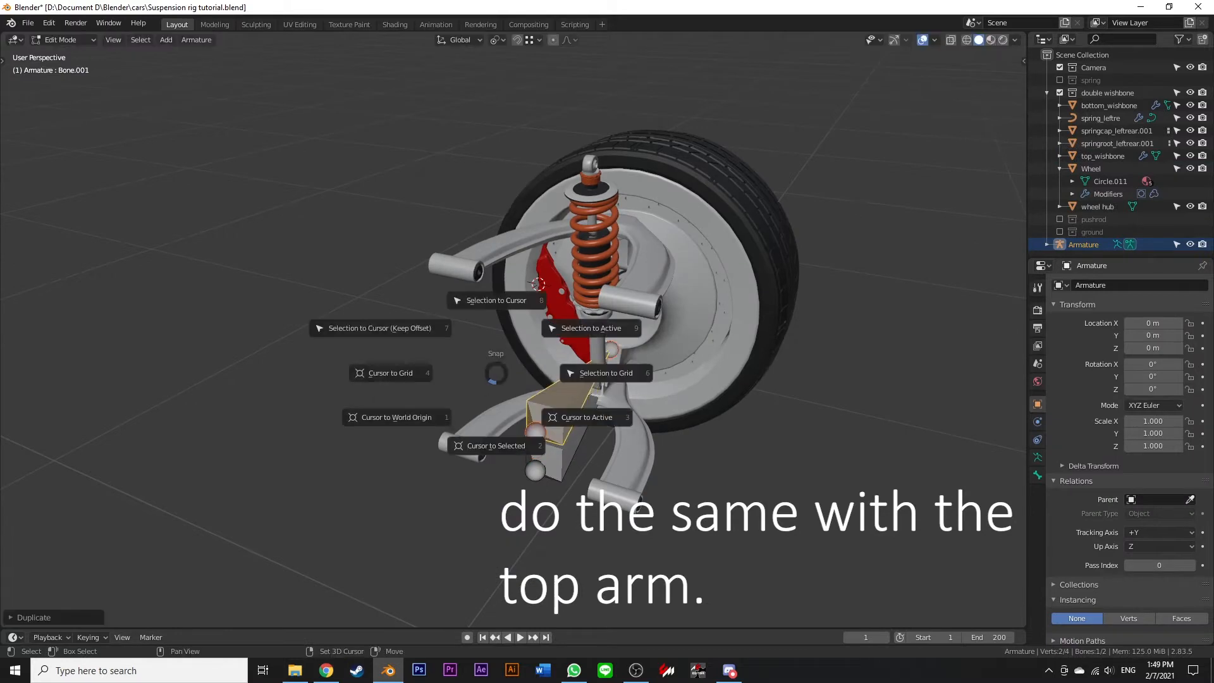
pyautogui.click(497, 300)
pyautogui.press('KP_1')
pyautogui.press('KP_Decimal')
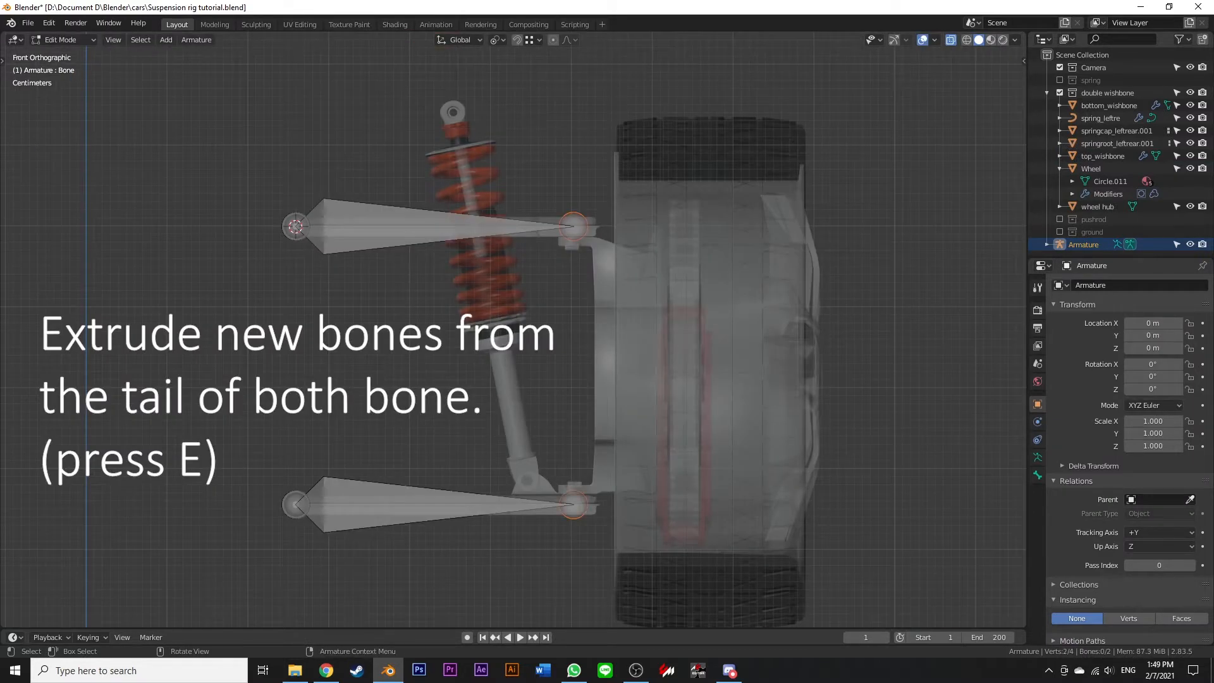
# Extrude short vertical bones from the tails of both arm bones and clear their parents
pyautogui.press('e')
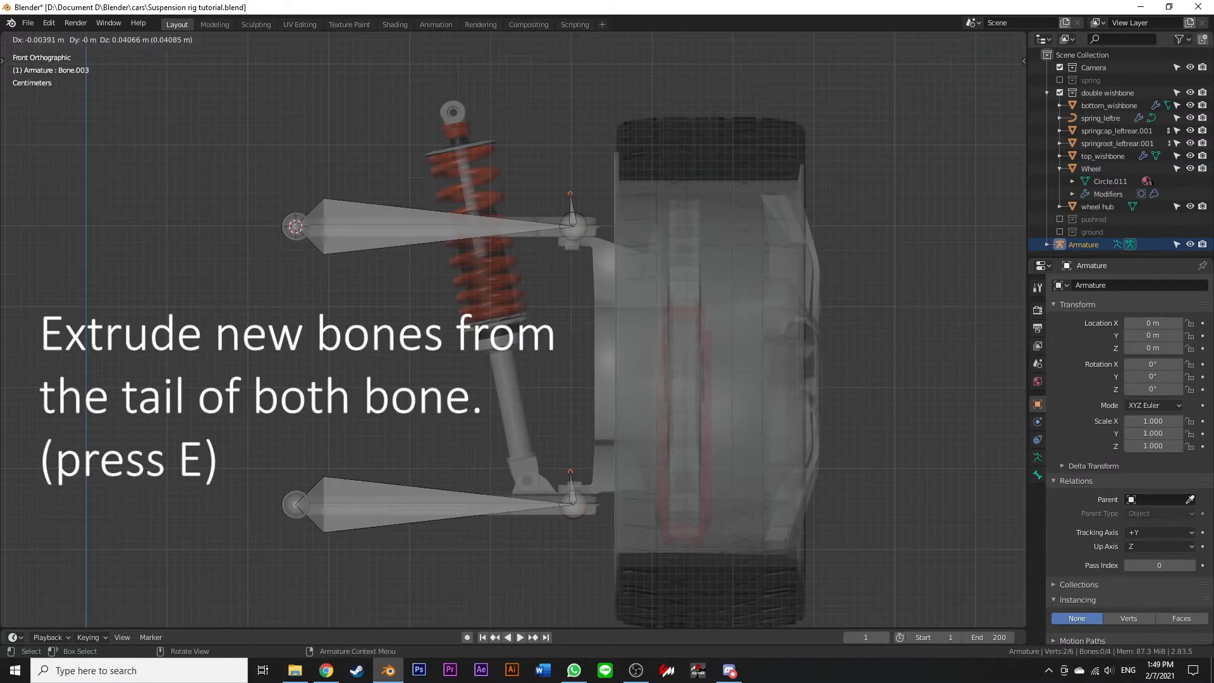
pyautogui.press('Return')
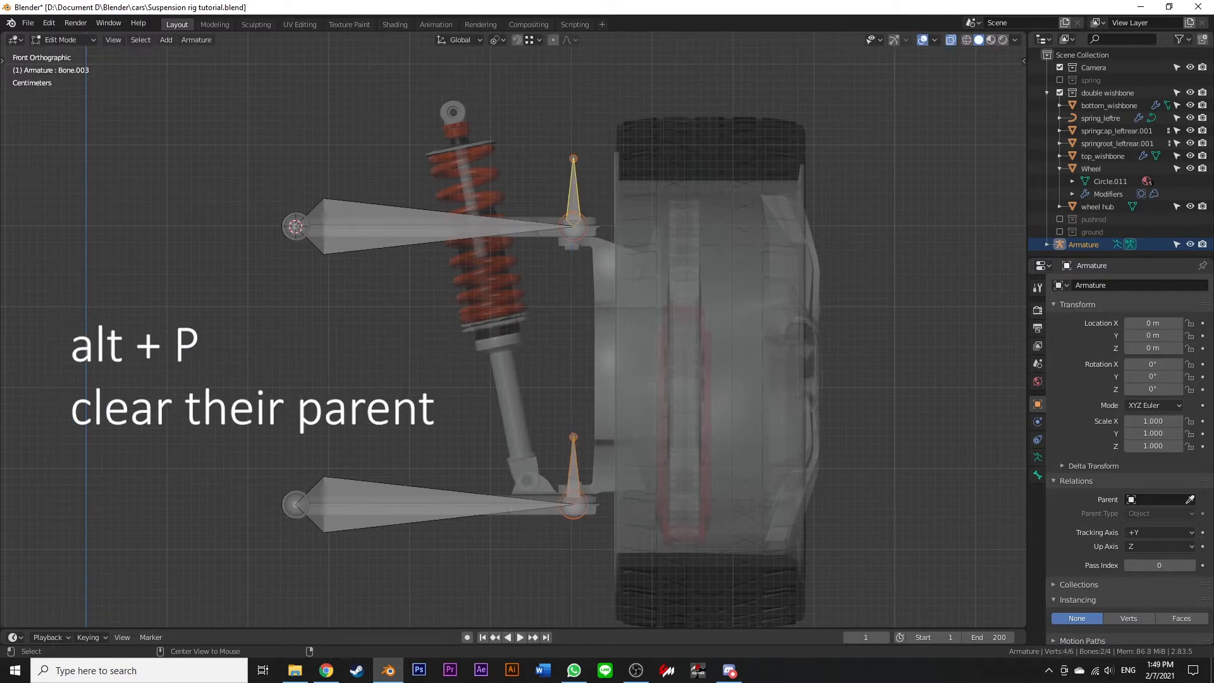
pyautogui.hotkey('alt', 'p')
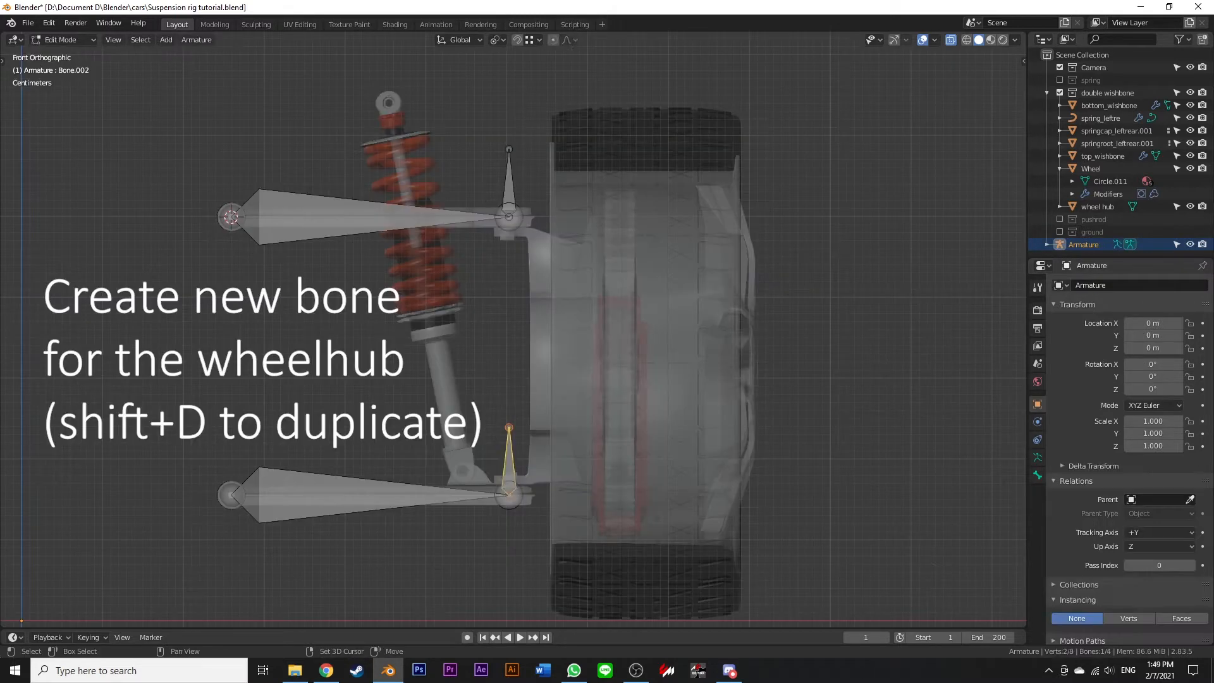
# Duplicate the lower short bone between the two arms, enlarge the copy and name it wheelhub
pyautogui.hotkey('shift', 'd')
pyautogui.press('s')
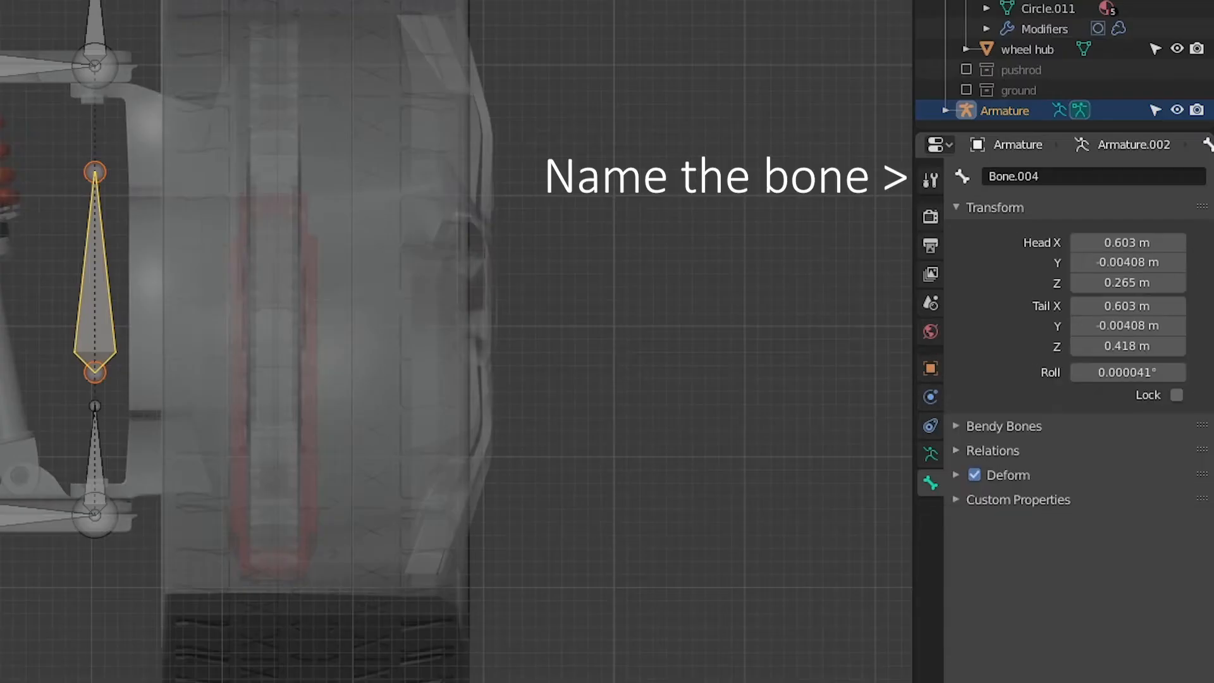
pyautogui.write('wh')
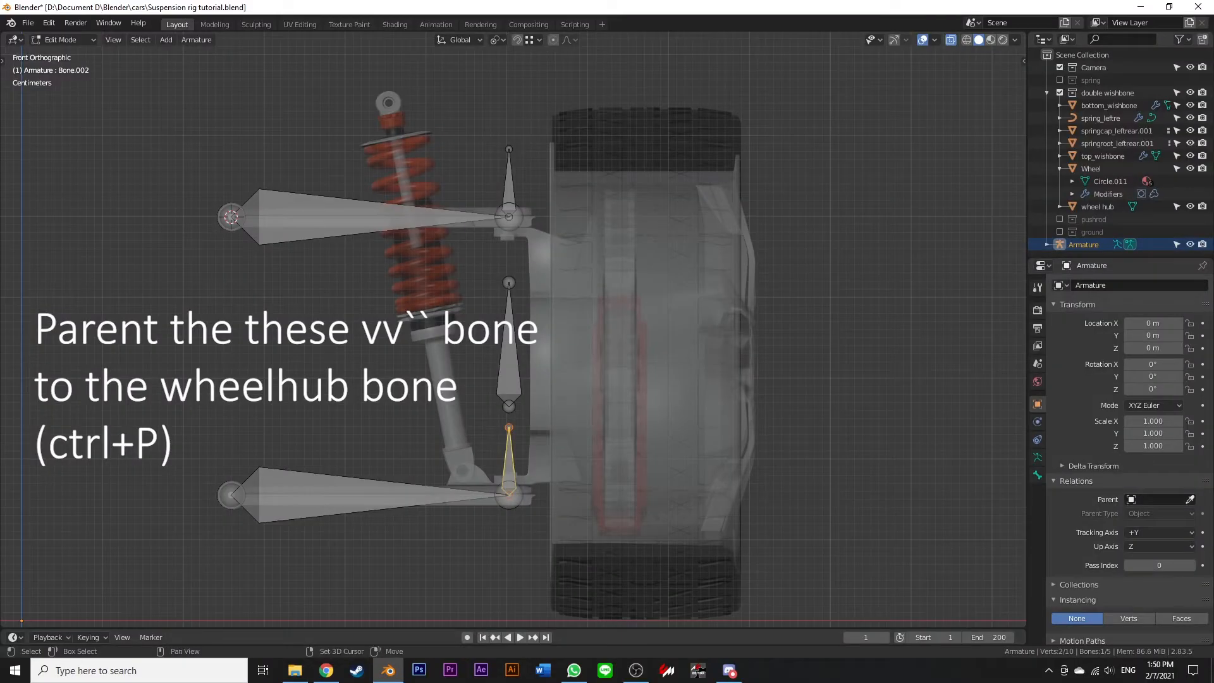
# Parent the short vertical bones at the arm ends to the wheelhub bone
pyautogui.hotkey('ctrl', 'p')
pyautogui.click(468, 354)
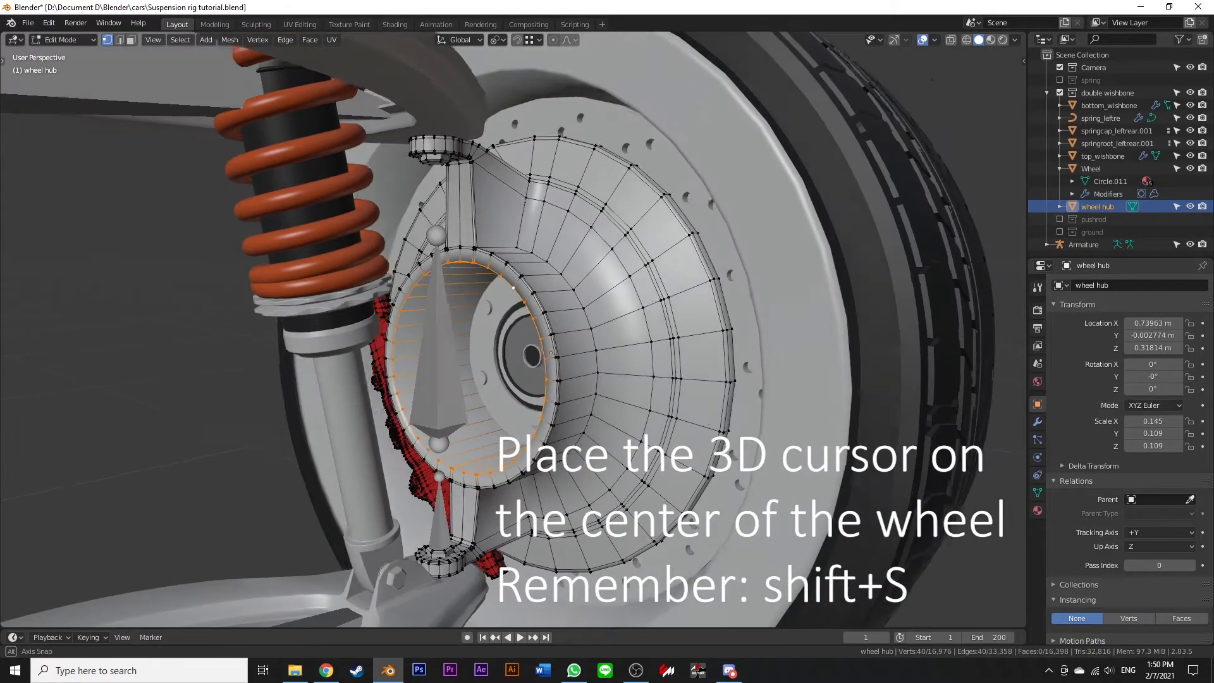
# Snap a duplicate of the wheelhub bone to the centre of the hub opening as the wheel bone and parent it to wheelhub
pyautogui.hotkey('shift', 's')
pyautogui.press('2')
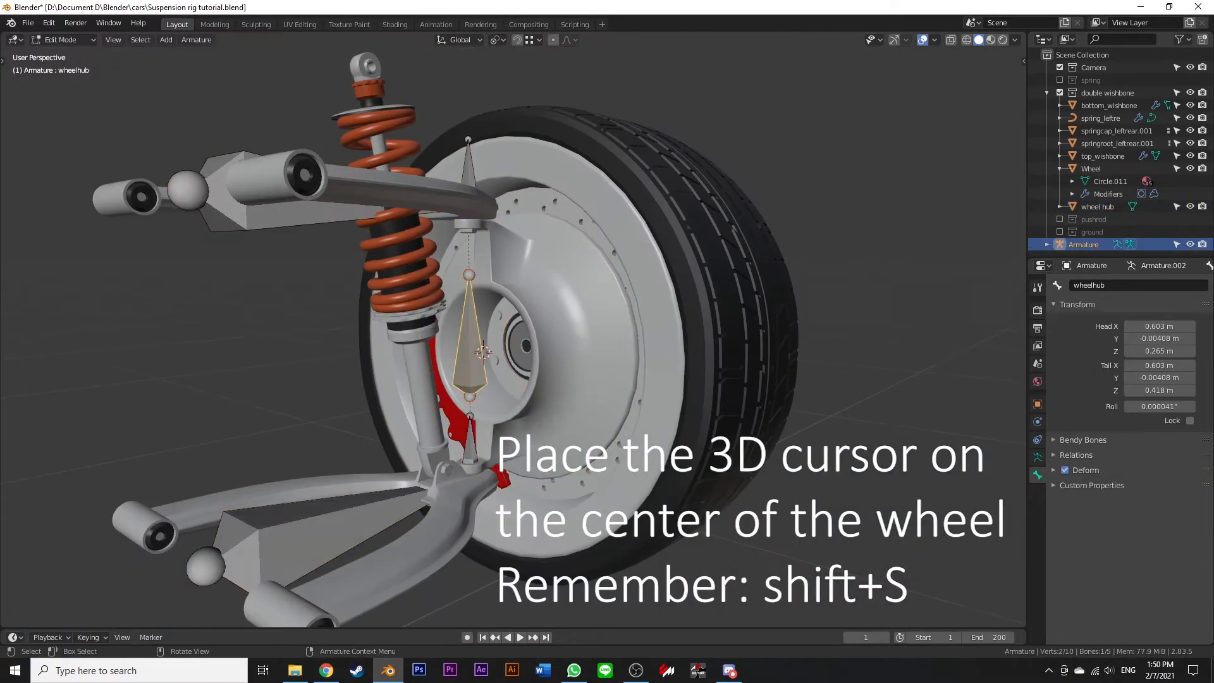
pyautogui.hotkey('shift', 's')
pyautogui.press('8')
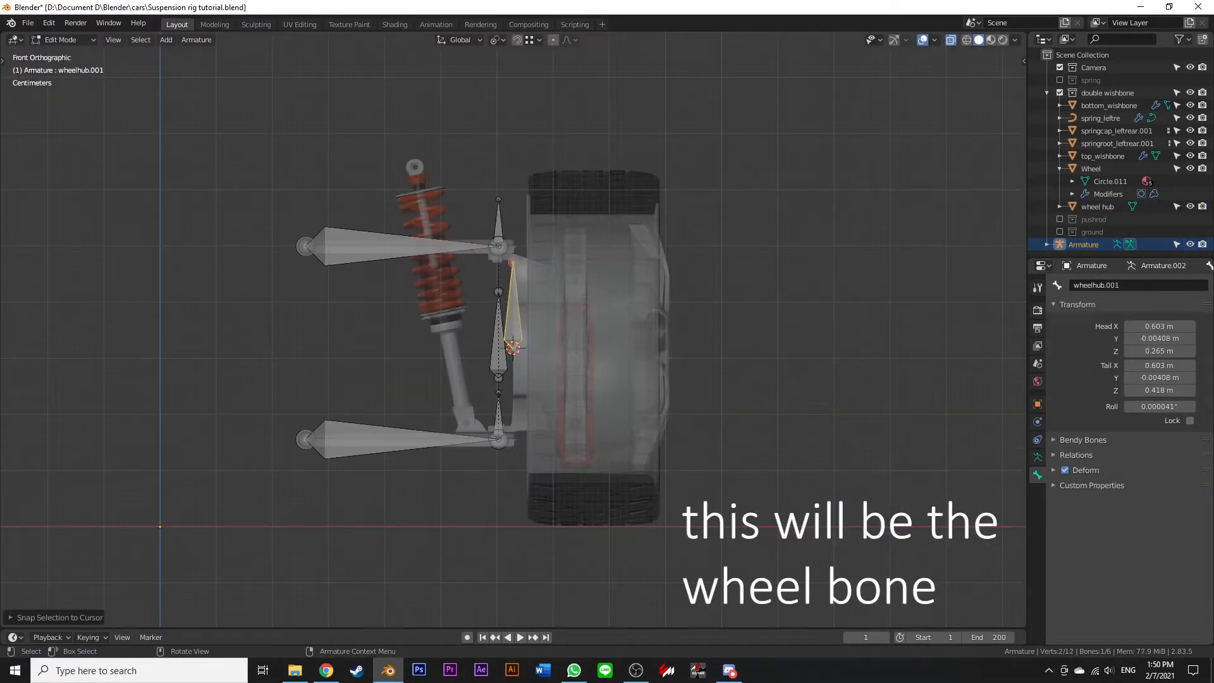
pyautogui.hotkey('shift', 'a')
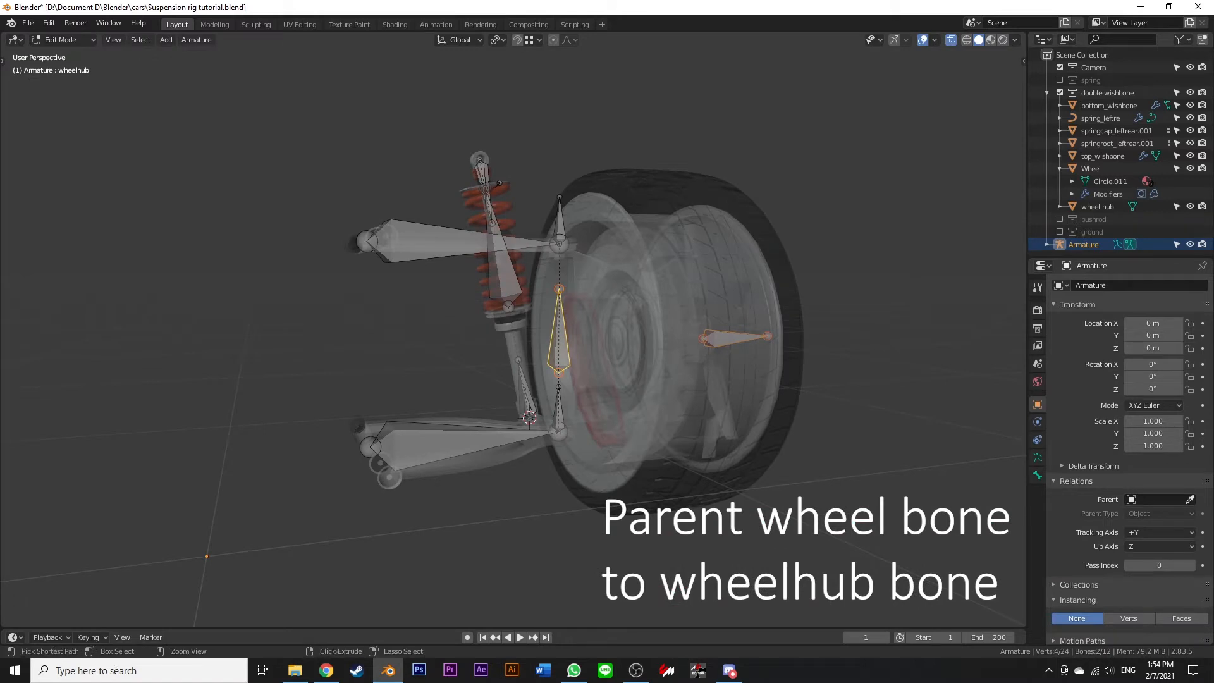
pyautogui.hotkey('ctrl', 'p')
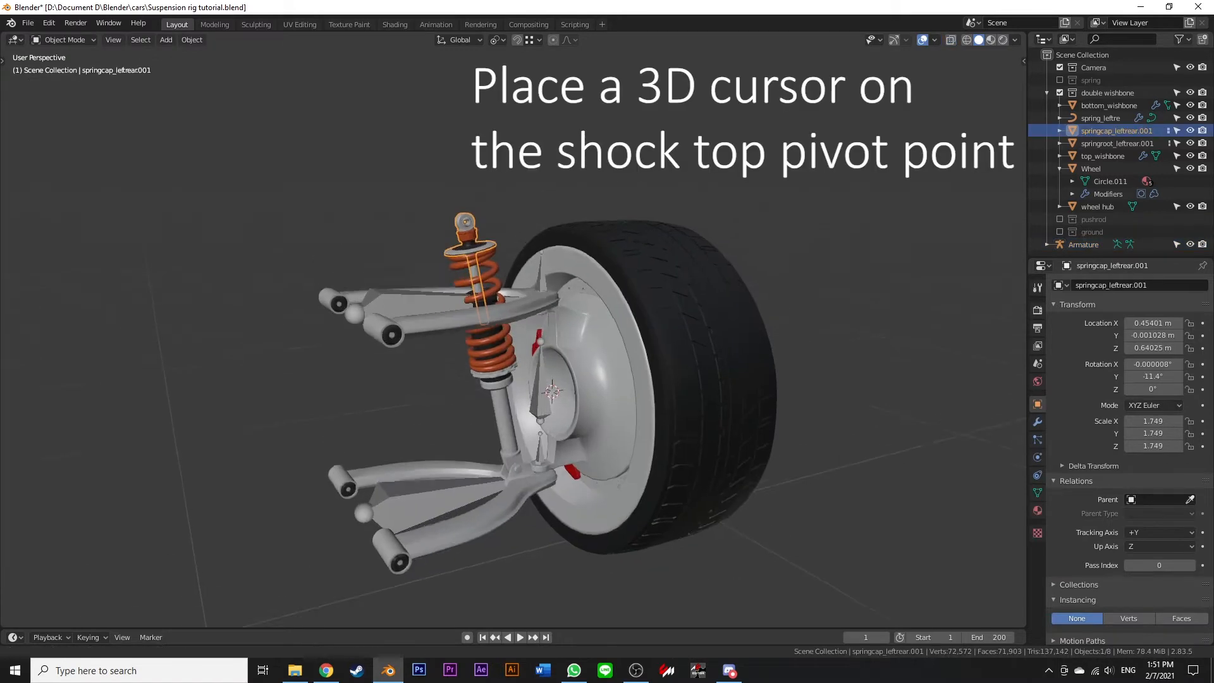
# Place the 3D cursor on the shock's top pivot and snap a duplicate of the top arm bone to it
pyautogui.scroll(6, 495, 268)
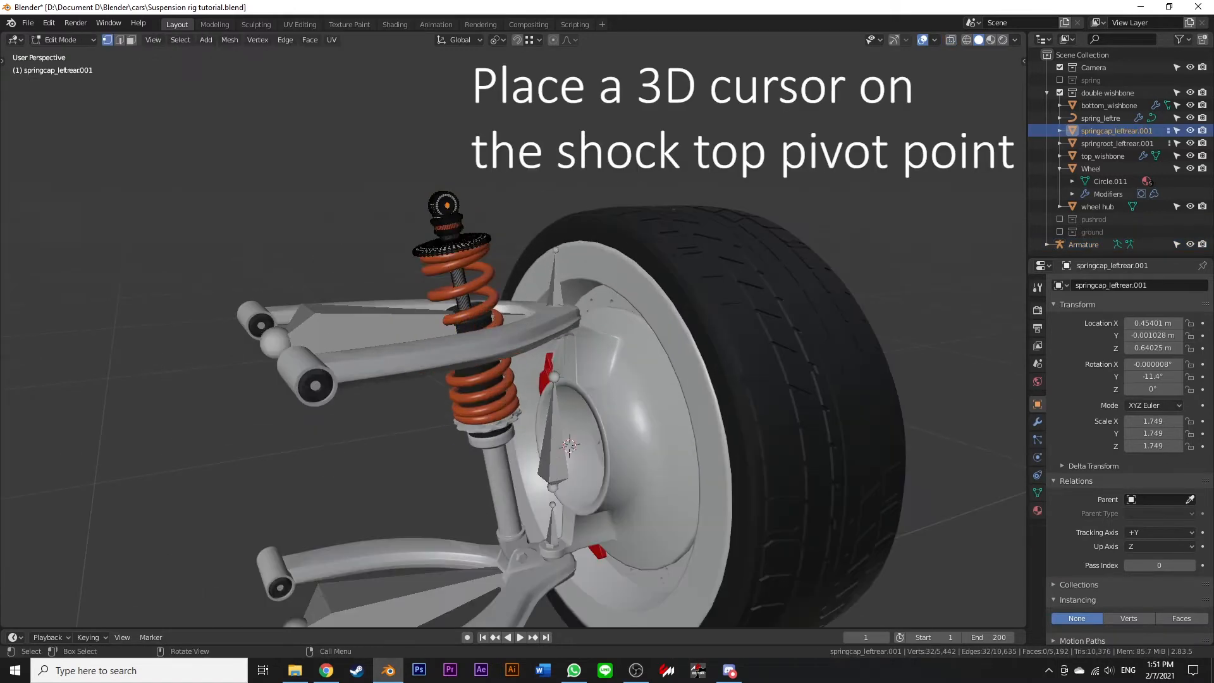
pyautogui.hotkey('shift', 's')
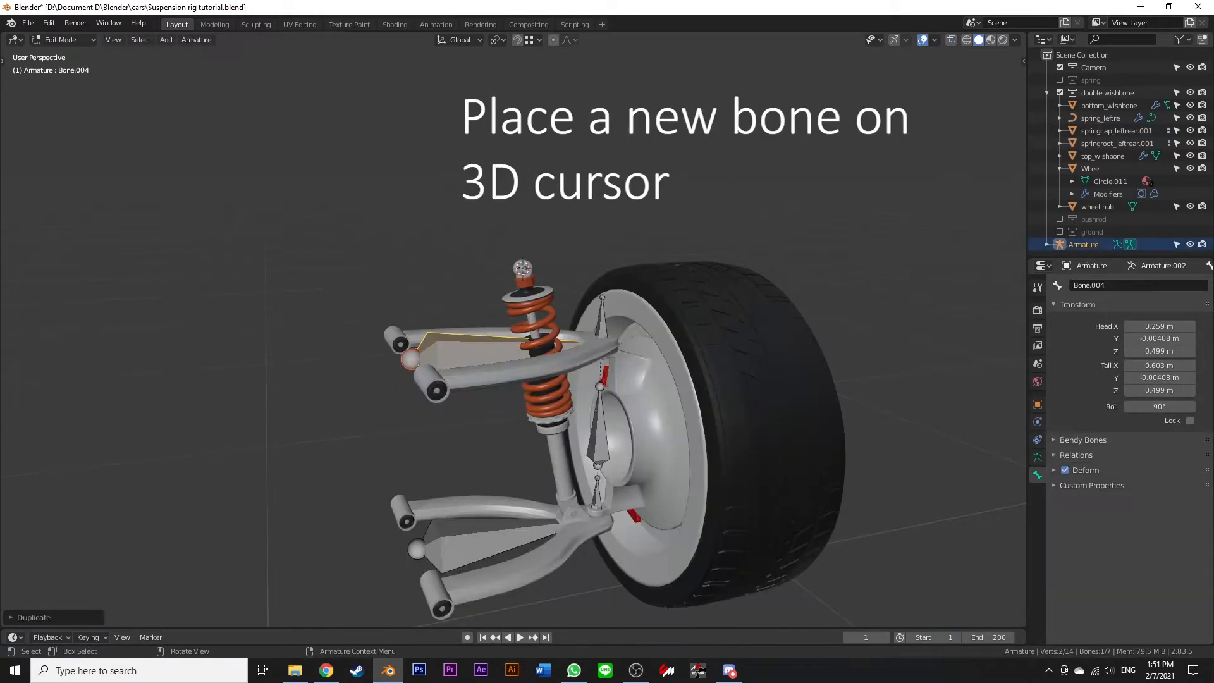
pyautogui.hotkey('shift', 's')
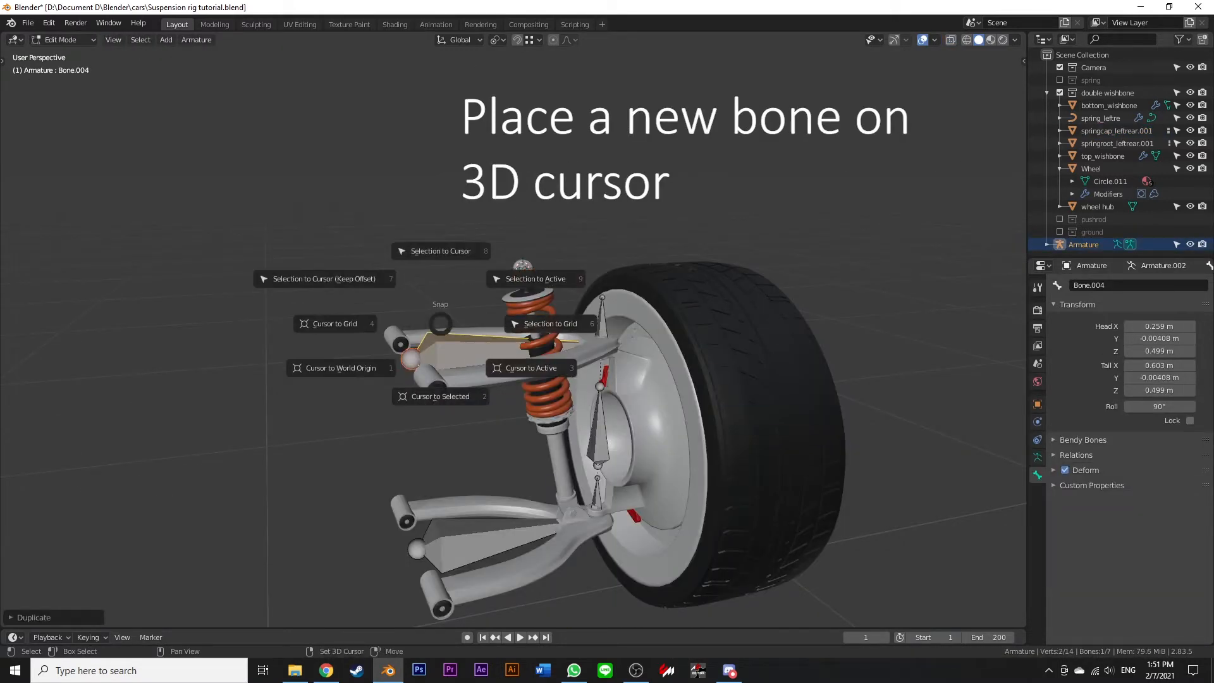
pyautogui.click(440, 251)
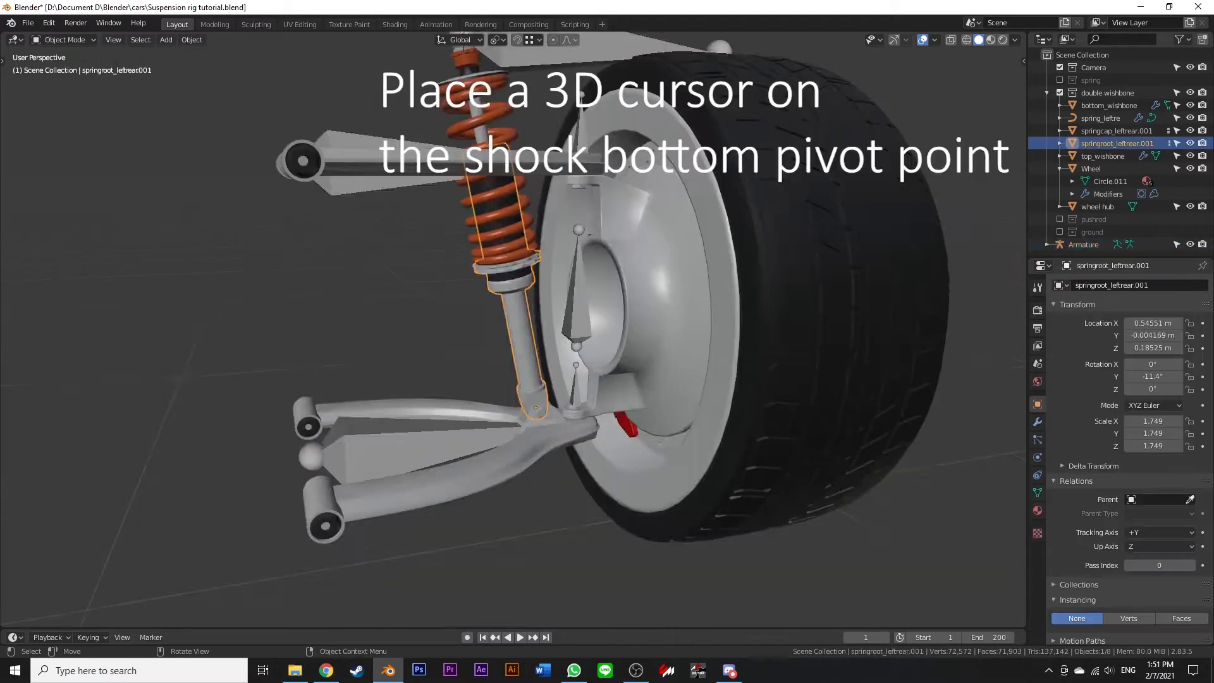
# Place the 3D cursor on the shock's bottom pivot and snap the shock bone's tail to it
pyautogui.scroll(5, 555, 298)
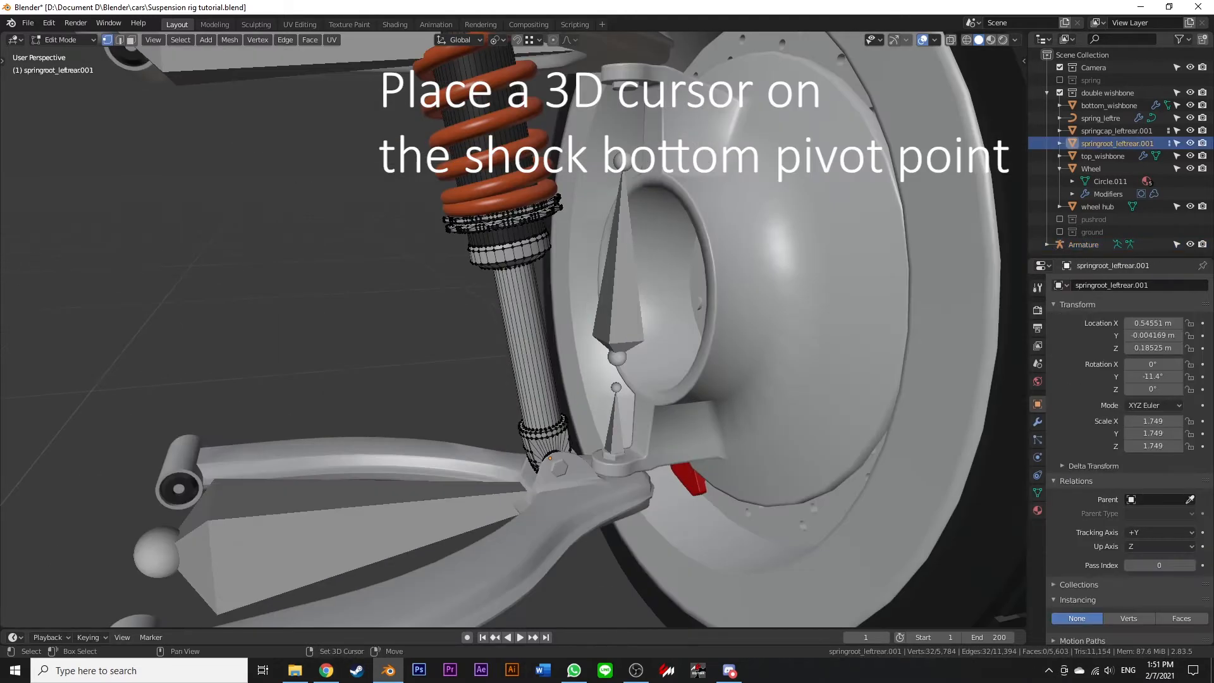
pyautogui.hotkey('shift', 's')
pyautogui.click(544, 296)
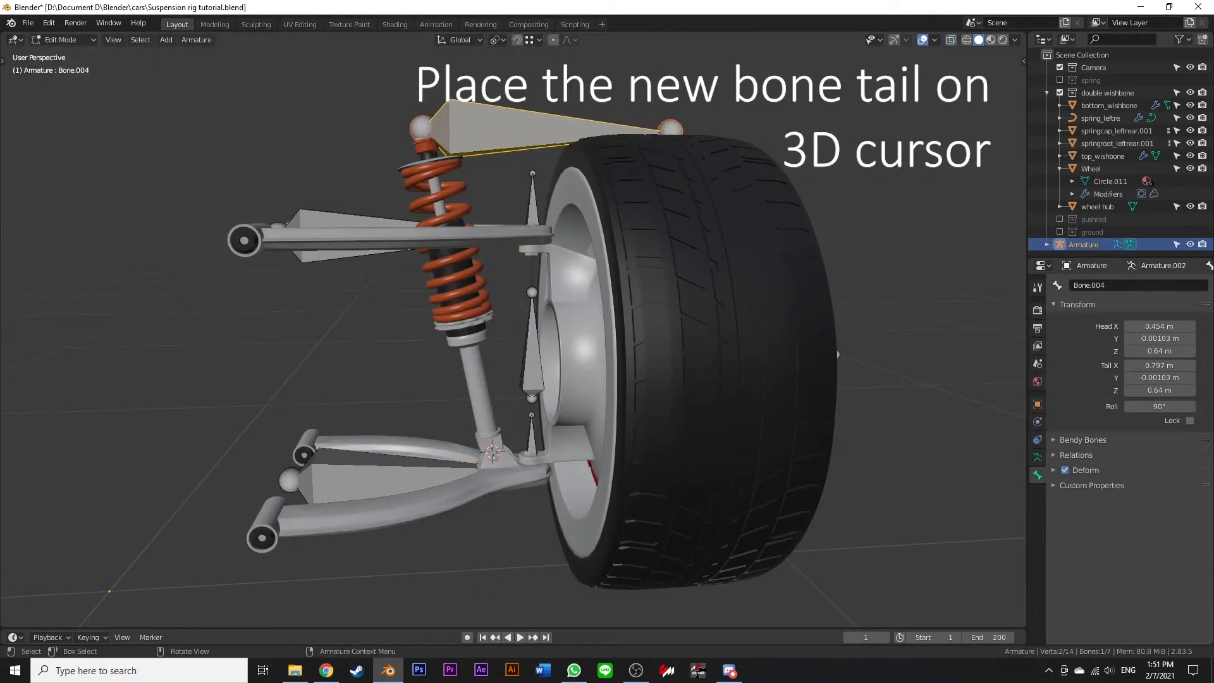
pyautogui.click(670, 130)
pyautogui.hotkey('shift', 's')
pyautogui.click(596, 127)
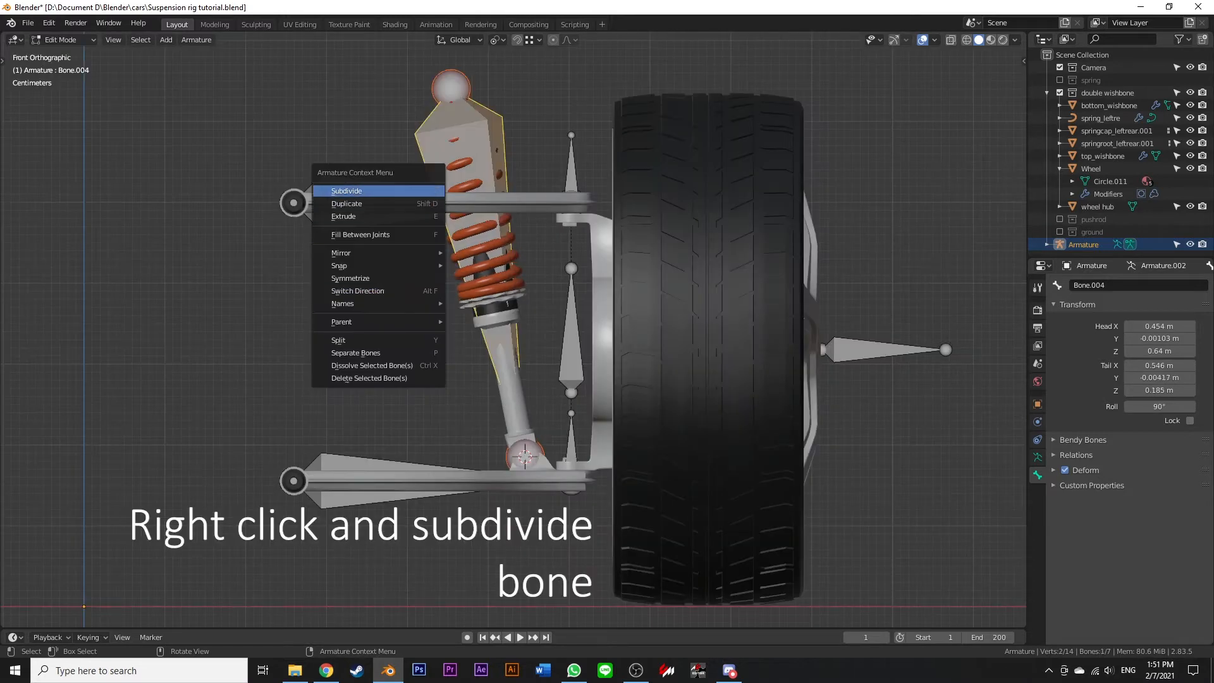
# Subdivide the shock bone into two and clear the lower half's parent
pyautogui.click(346, 190)
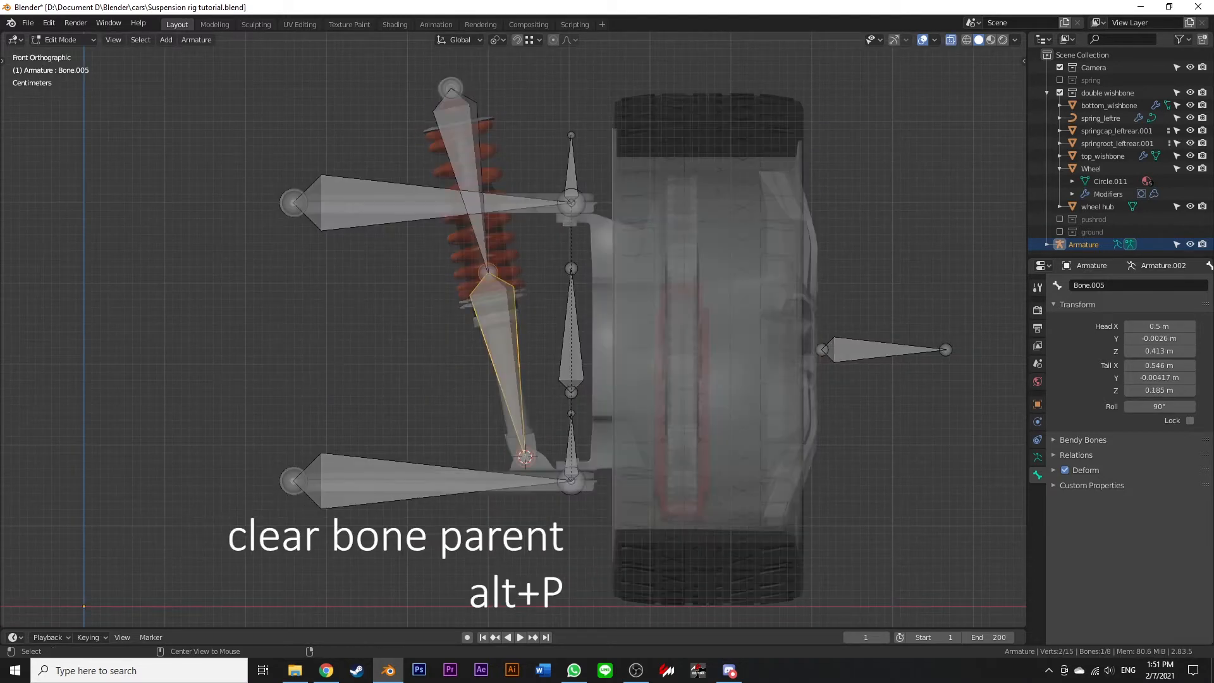
pyautogui.hotkey('alt', 'p')
pyautogui.click(418, 385)
# Switch the direction of the lower shock bone
pyautogui.rightClick(439, 351)
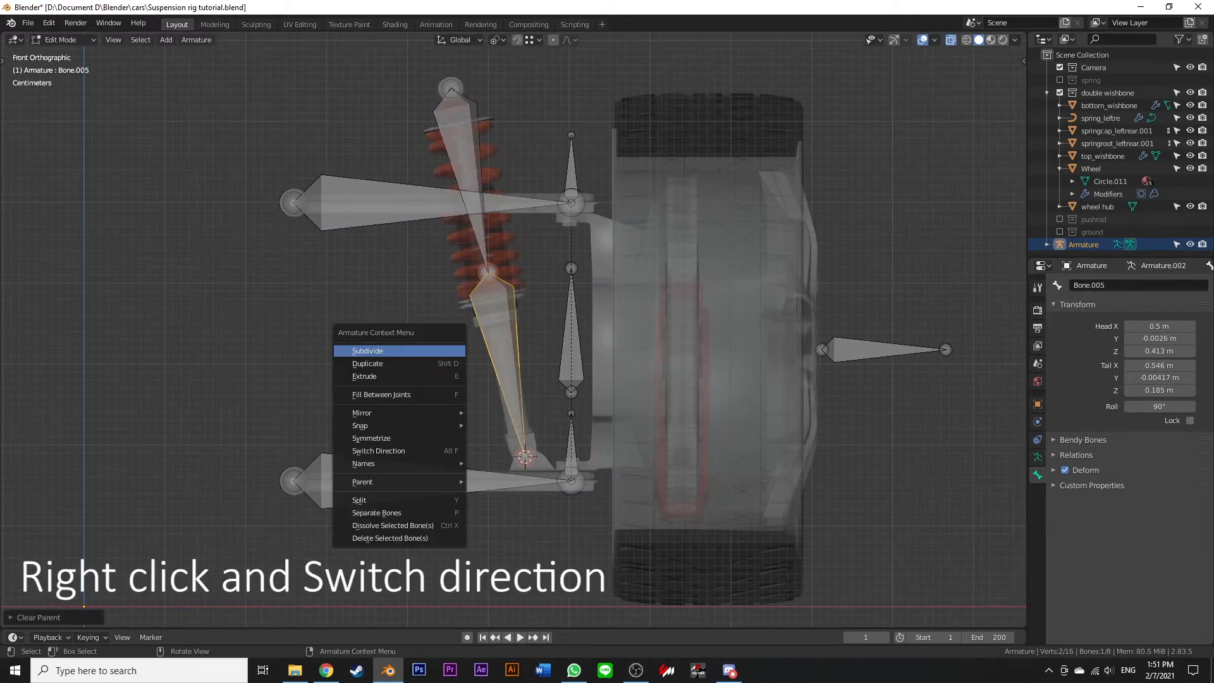
pyautogui.click(378, 450)
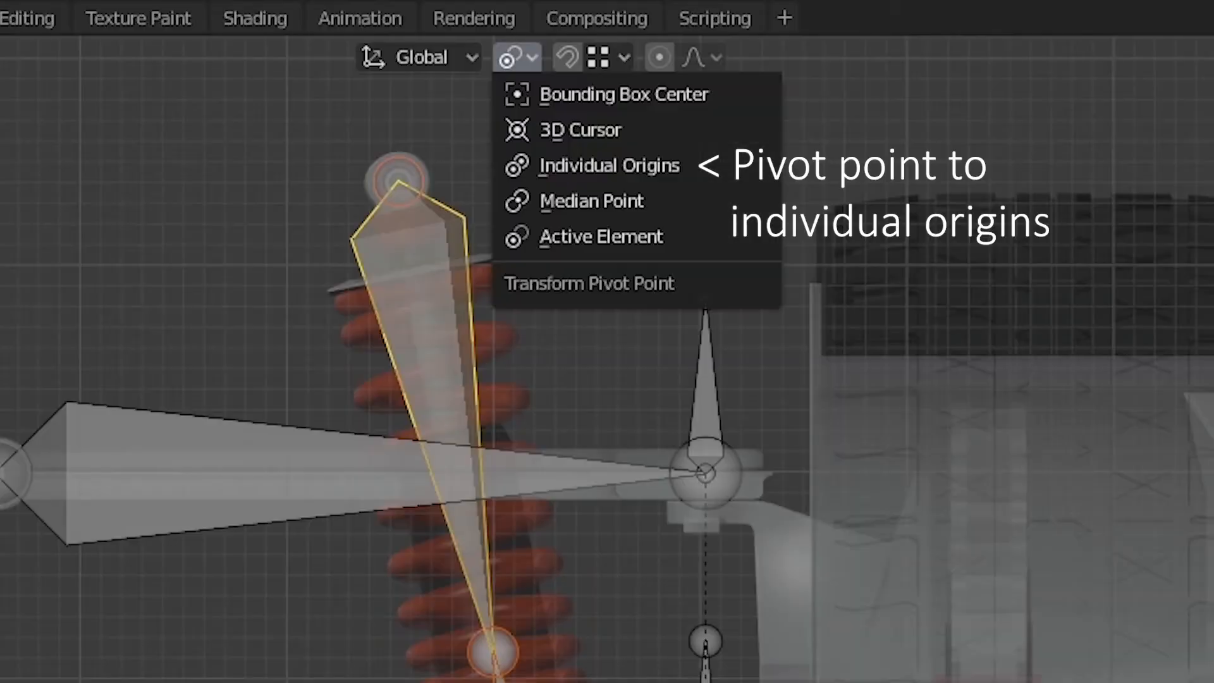
# Scale both shock bones down about their individual origins and name the smaller bones "top" and "bottom"
pyautogui.click(609, 165)
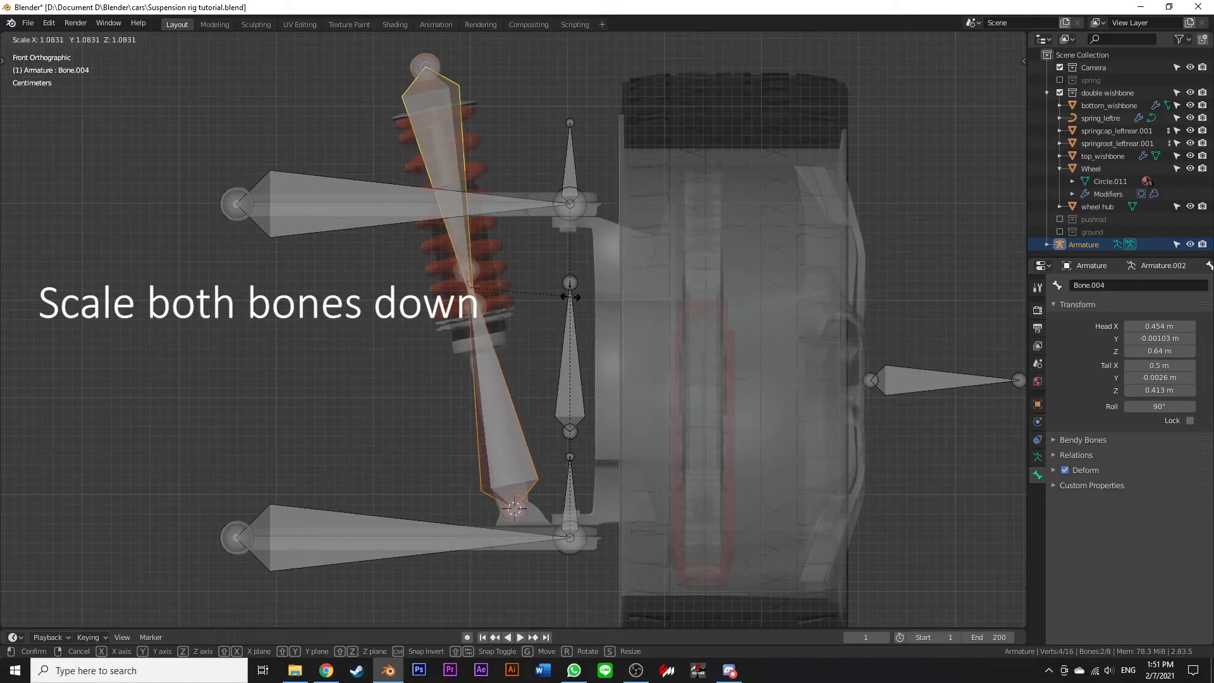
pyautogui.press('s')
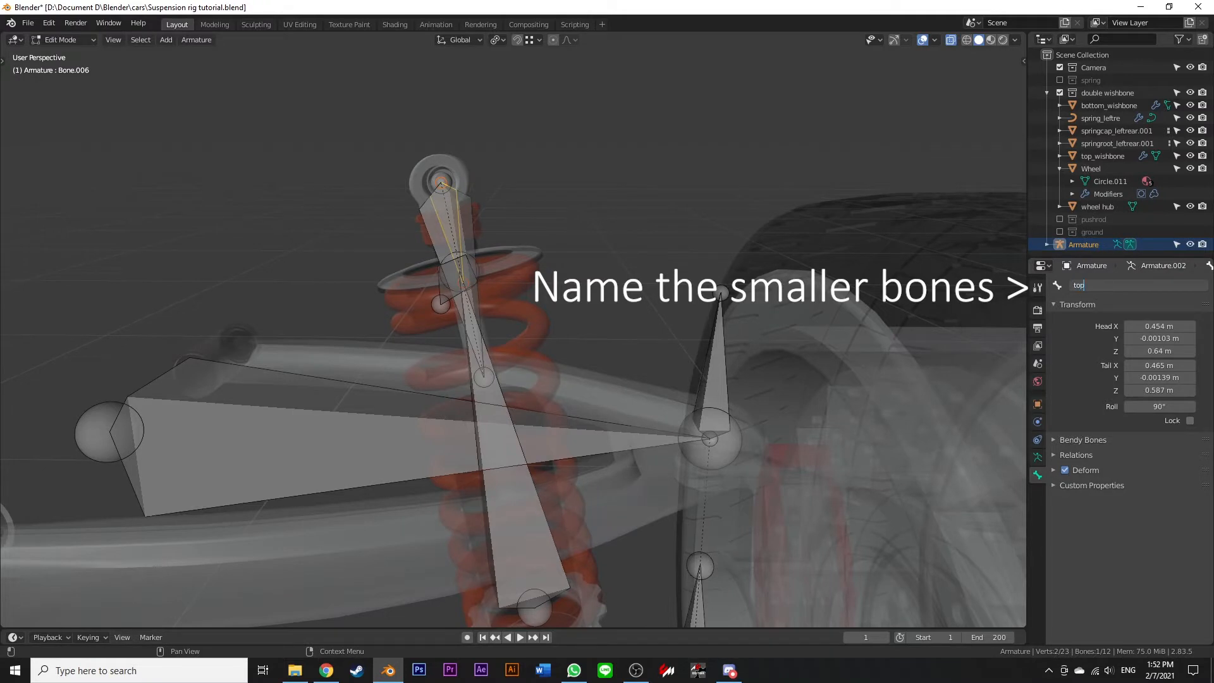
pyautogui.write('bottom')
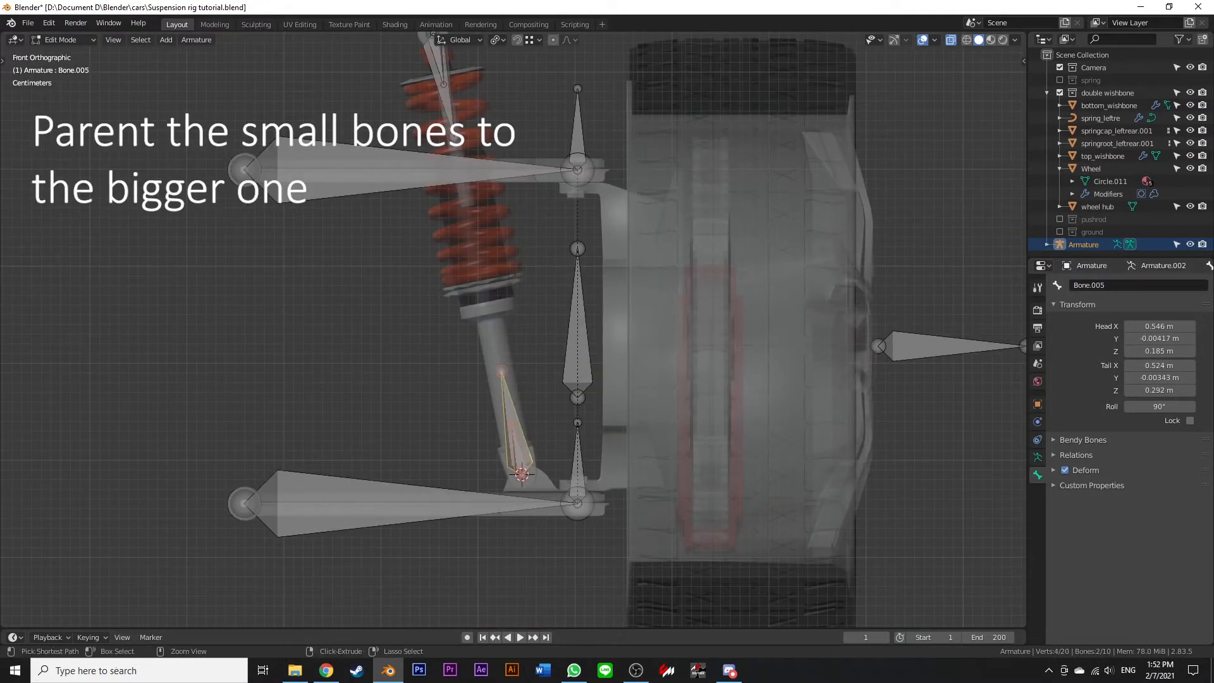
# Parent the small bones to the bigger shock bones with Keep Offset, and the lower big shock bone to the bottom arm bone
pyautogui.hotkey('ctrl', 'p')
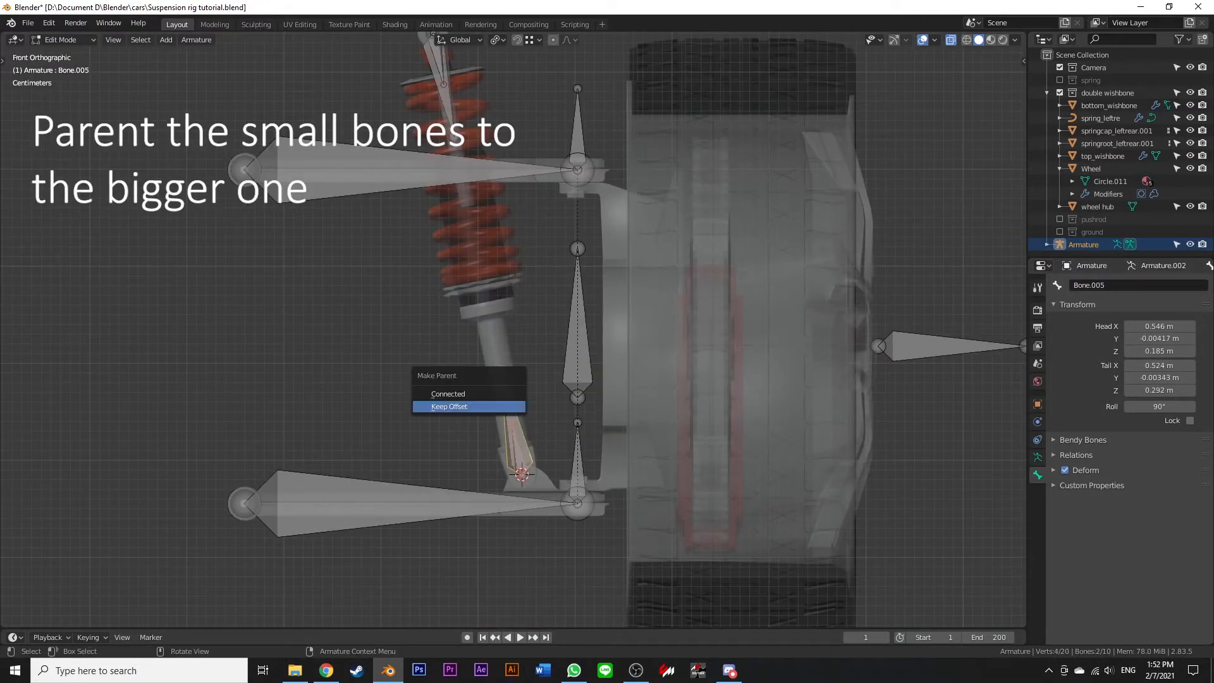
pyautogui.press('Return')
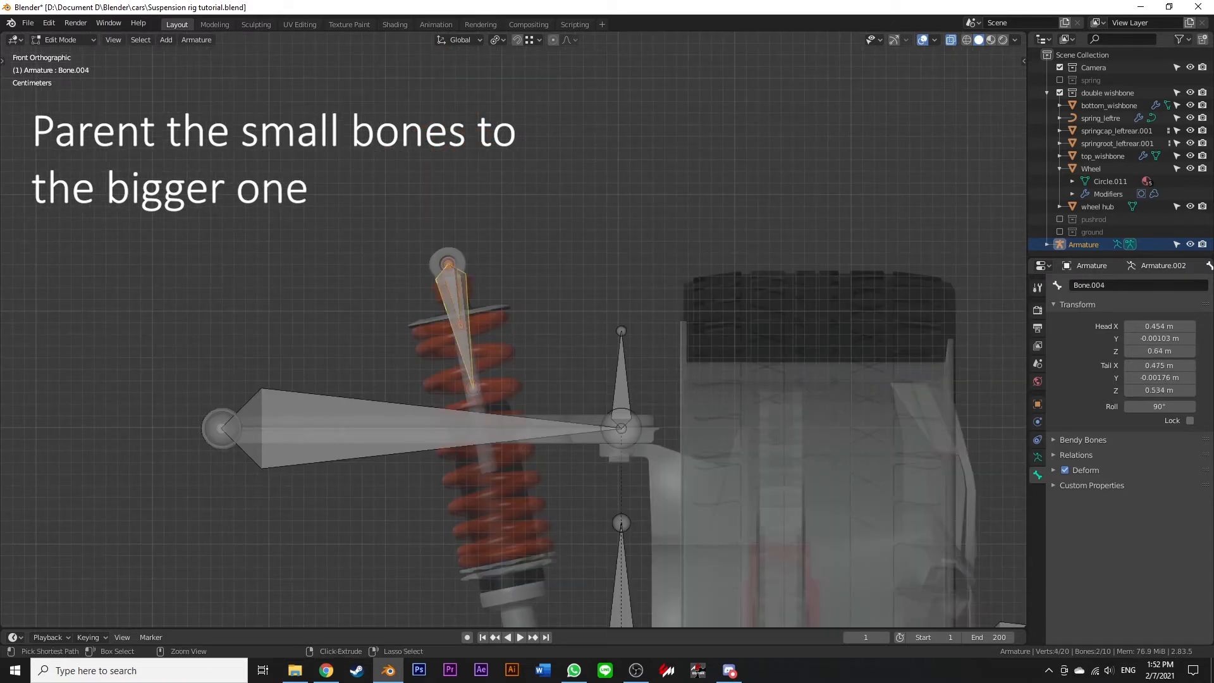
pyautogui.hotkey('ctrl', 'p')
pyautogui.press('Return')
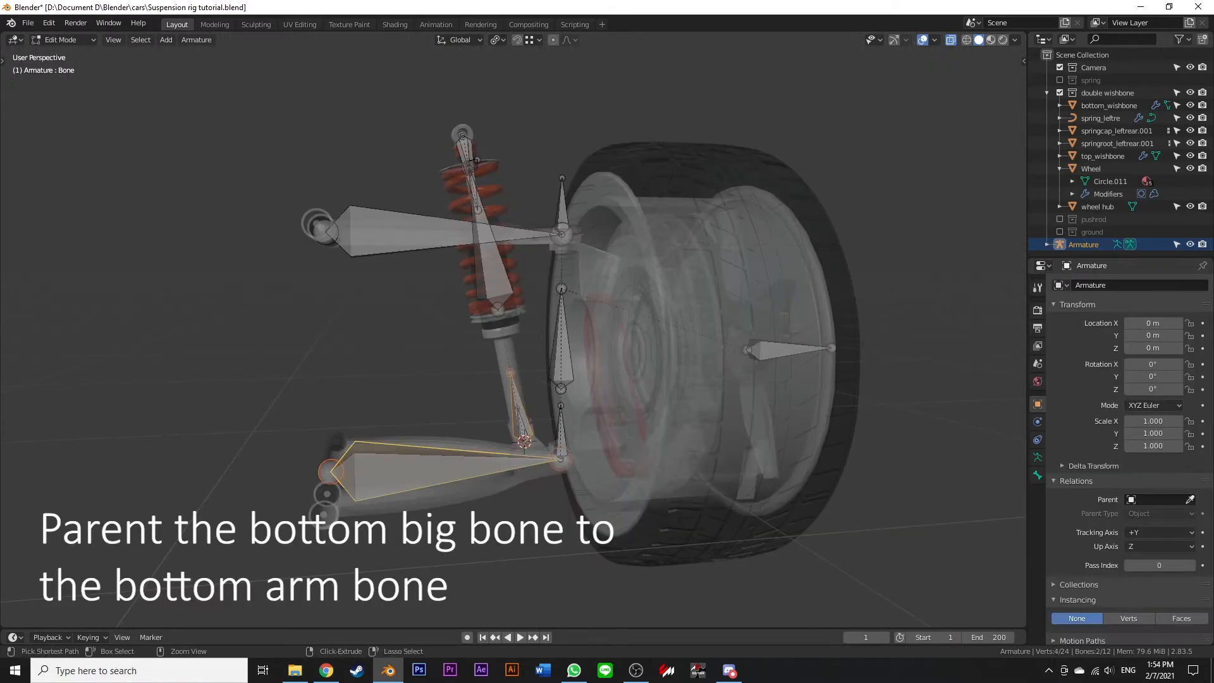
pyautogui.hotkey('ctrl', 'p')
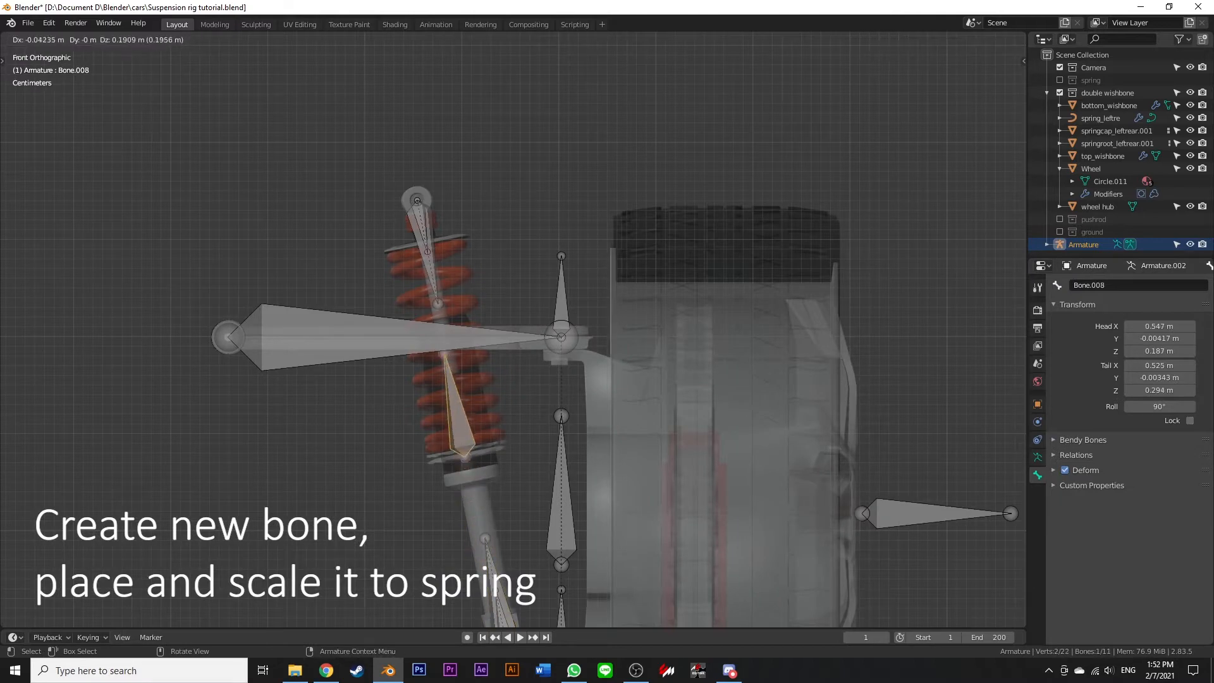
# Place a new bone along the shock's spring and scale it to the spring's length
pyautogui.press('s')
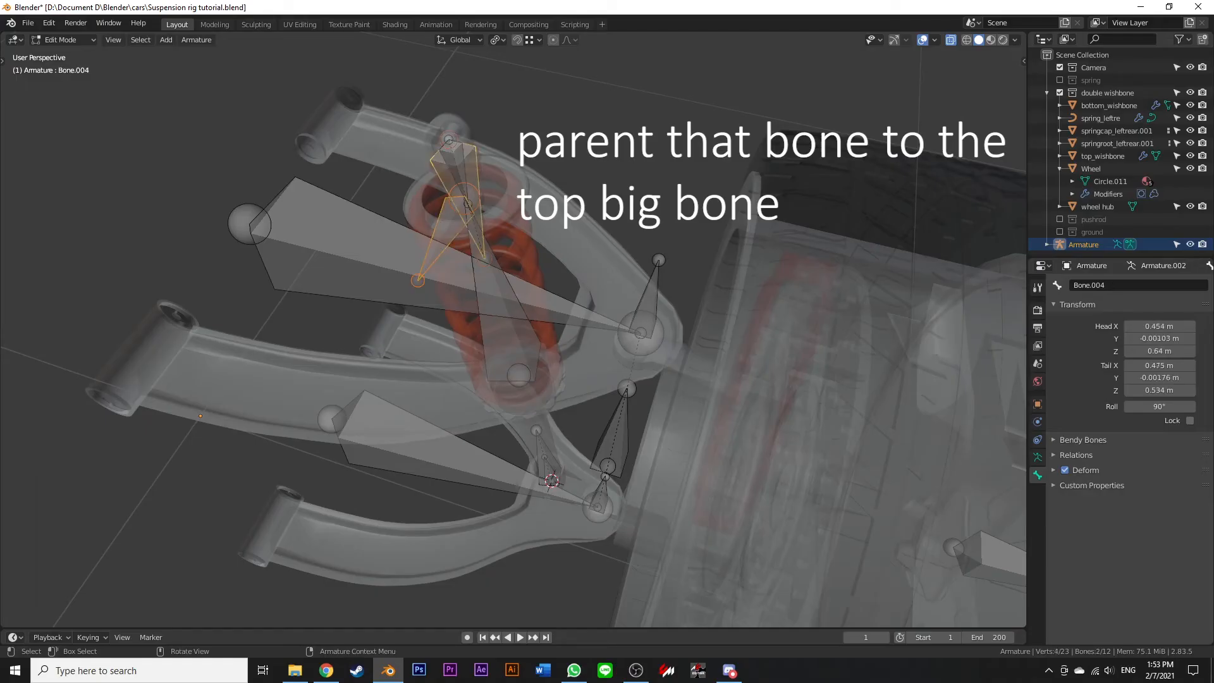
# Parent the small spring target bone to the upper big shock bone, and the spring bone to the lower big shock bone
pyautogui.hotkey('ctrl', 'p')
pyautogui.click(407, 218)
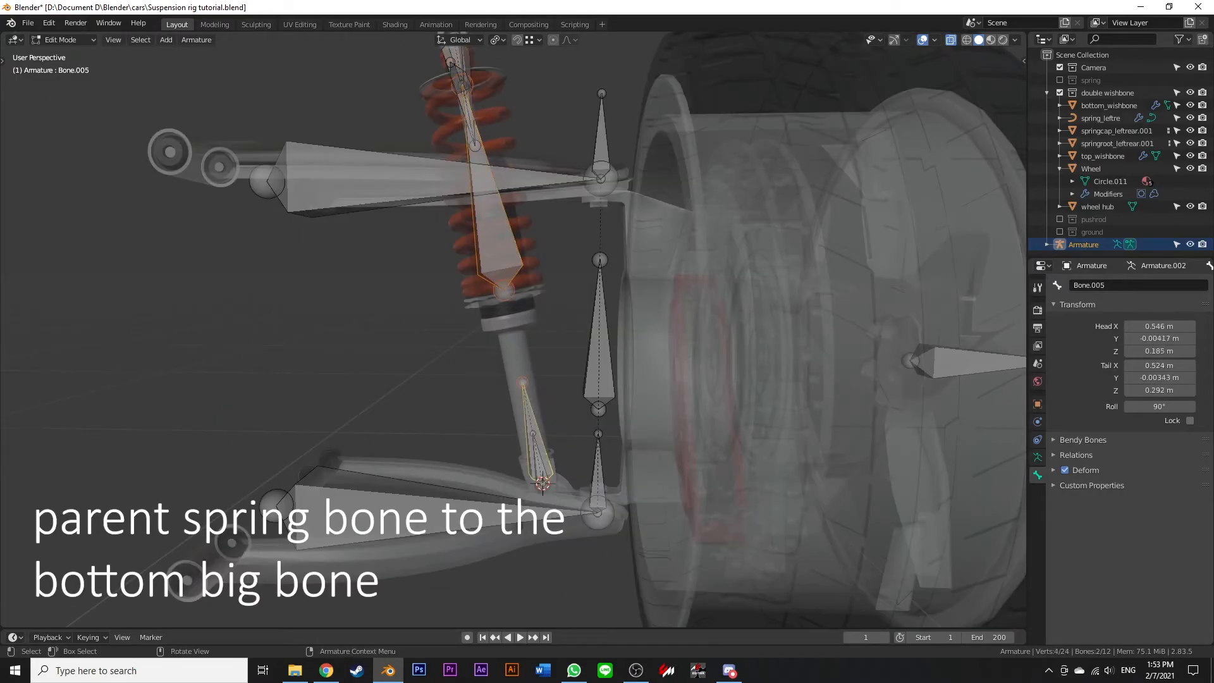
pyautogui.hotkey('ctrl', 'p')
pyautogui.click(434, 387)
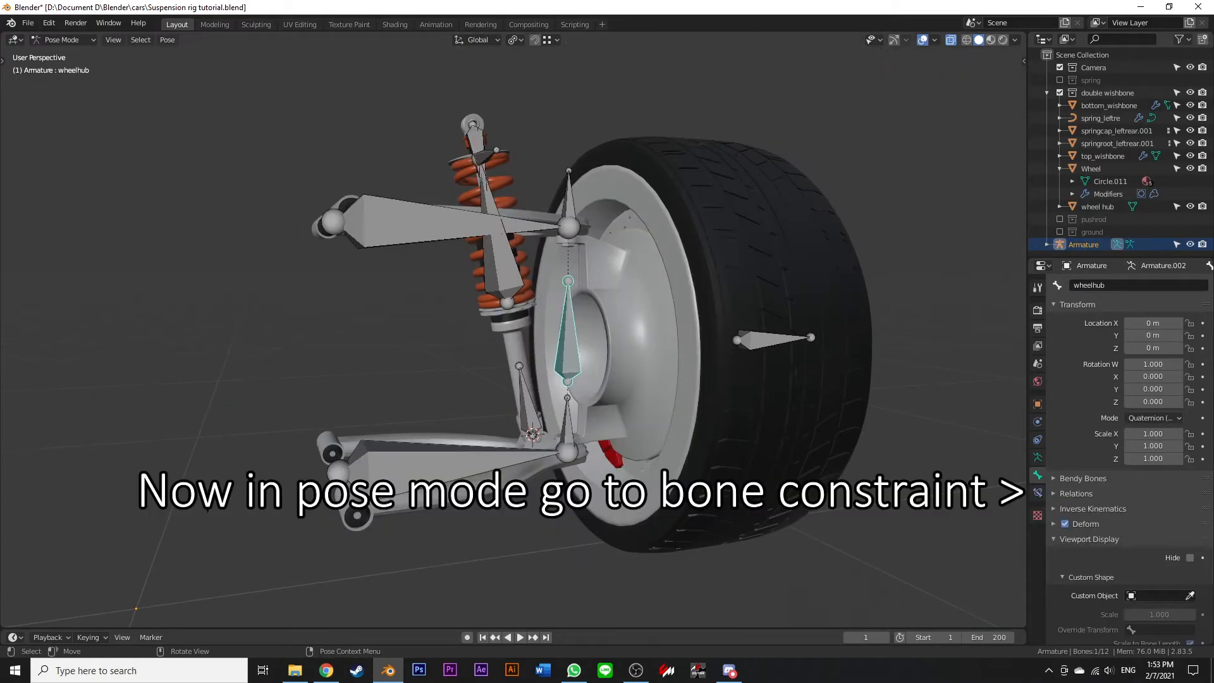
# Give the bottom arm bone an Inverse Kinematics constraint in Pose Mode, targeting the armature's "hub bottom" bone with chain length 1
pyautogui.click(455, 446)
pyautogui.click(1038, 493)
pyautogui.click(1129, 286)
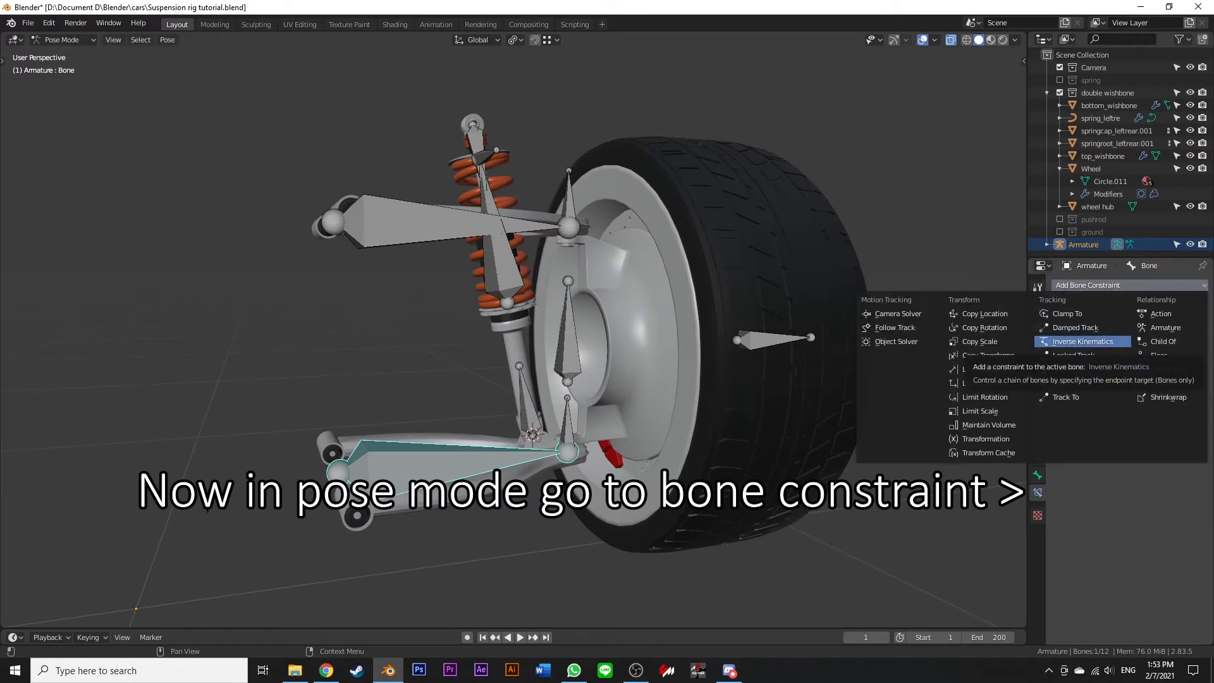
pyautogui.click(1083, 341)
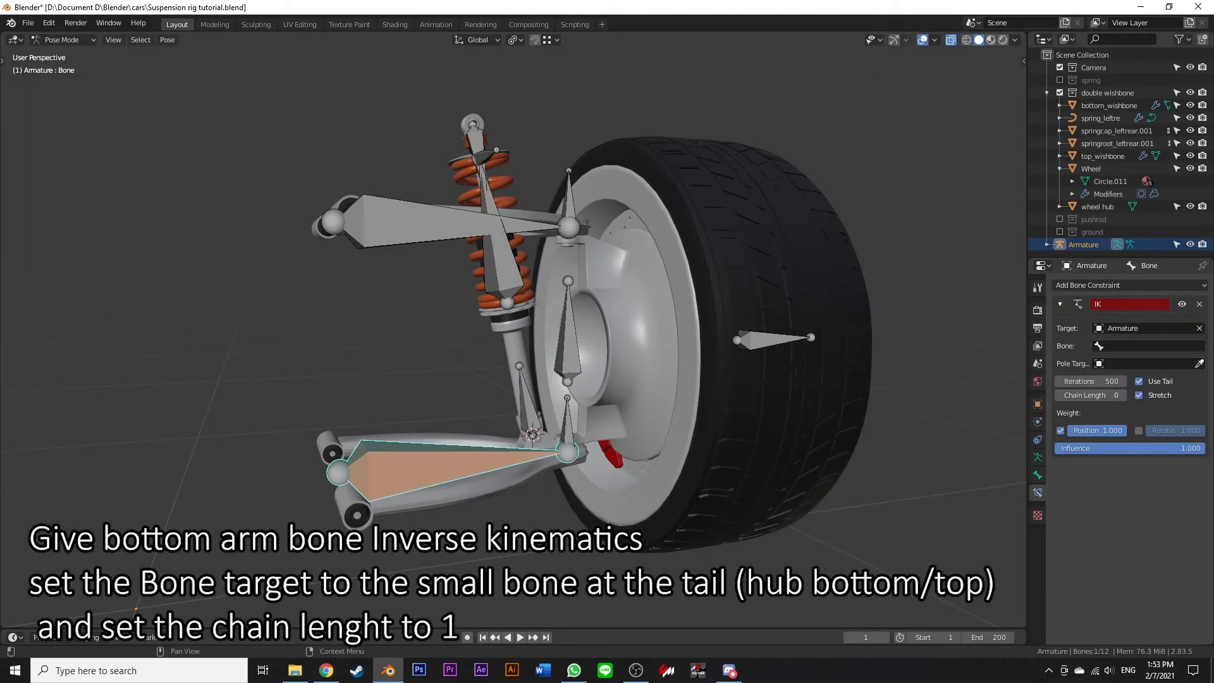
pyautogui.click(1148, 346)
pyautogui.write('hub')
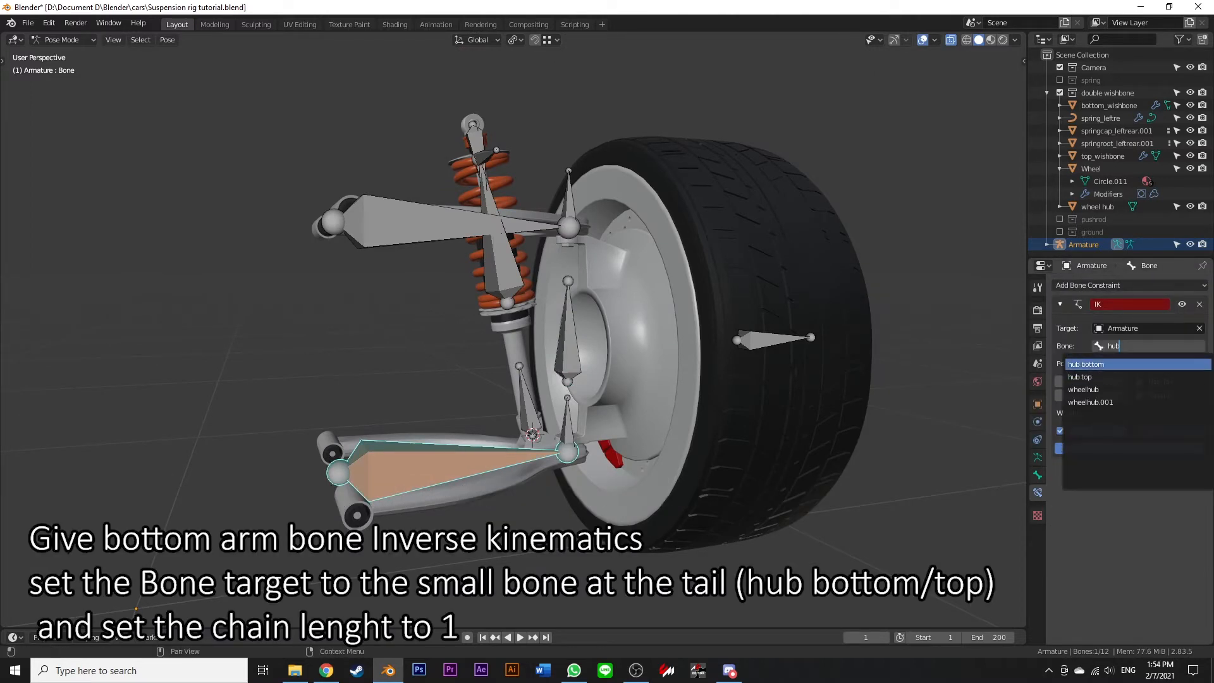
pyautogui.press('Return')
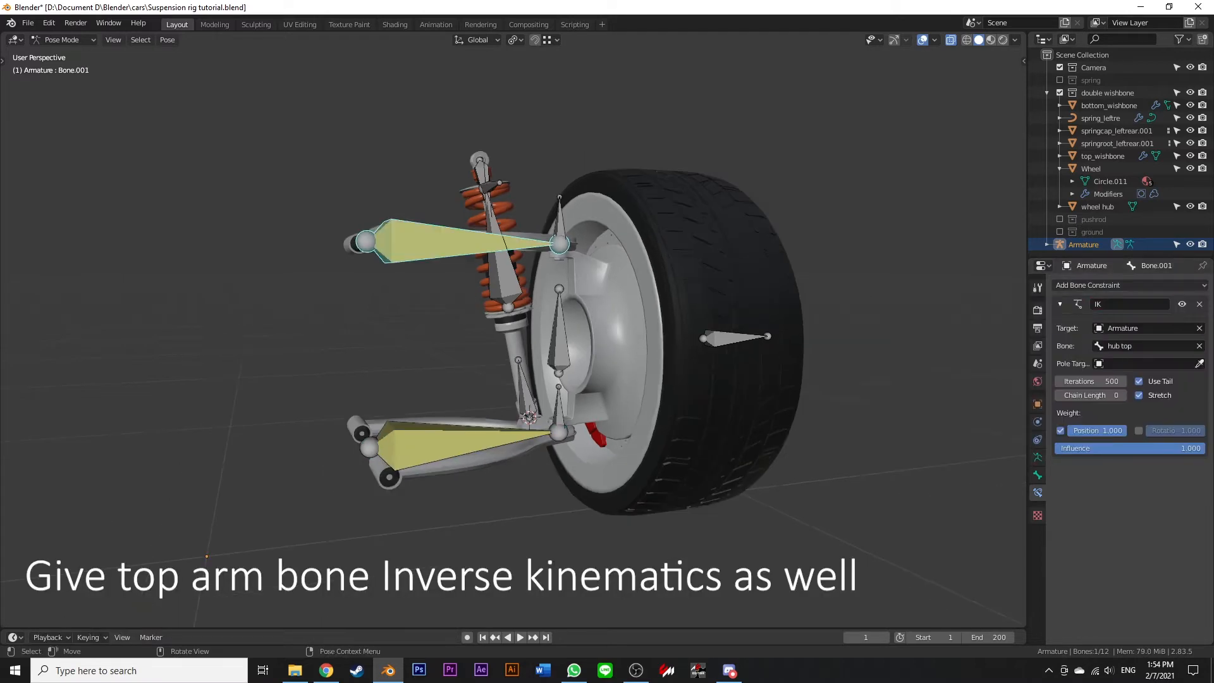
# Move the wheel hub bone along Z to test how the arm bones follow it
pyautogui.click(558, 339)
pyautogui.press('g')
pyautogui.press('z')
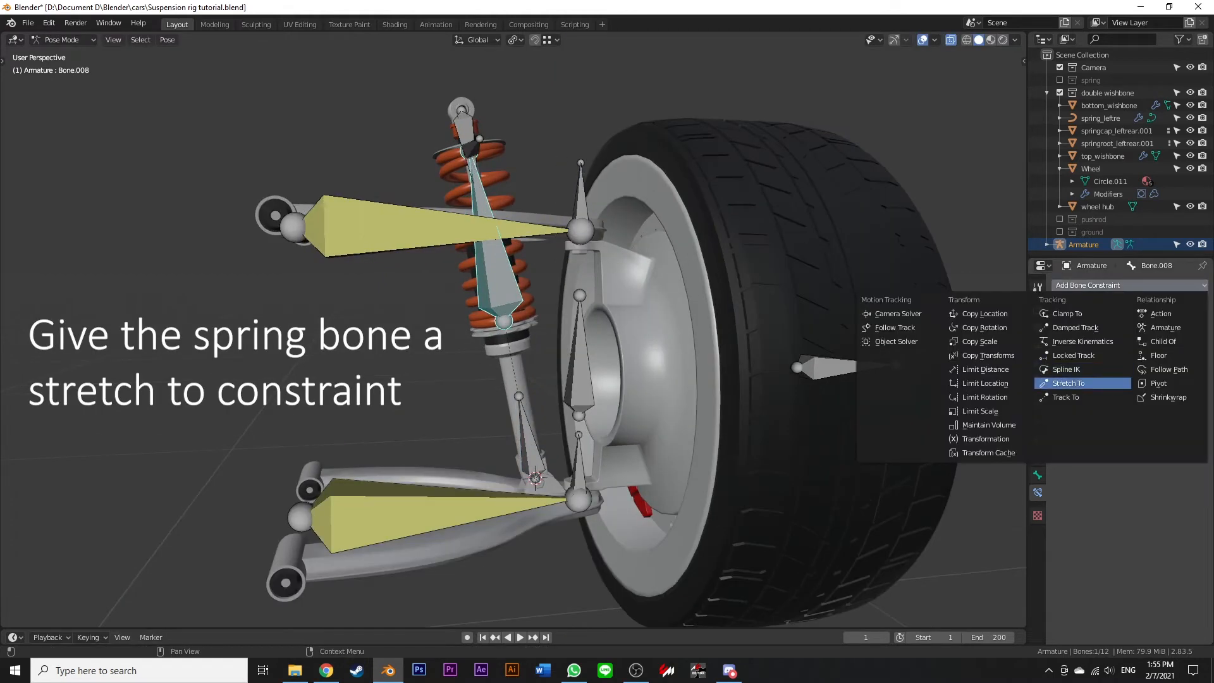
# Give the spring bone a Stretch To constraint targeting the armature's "spring target" bone, with volume set to None
pyautogui.click(1082, 383)
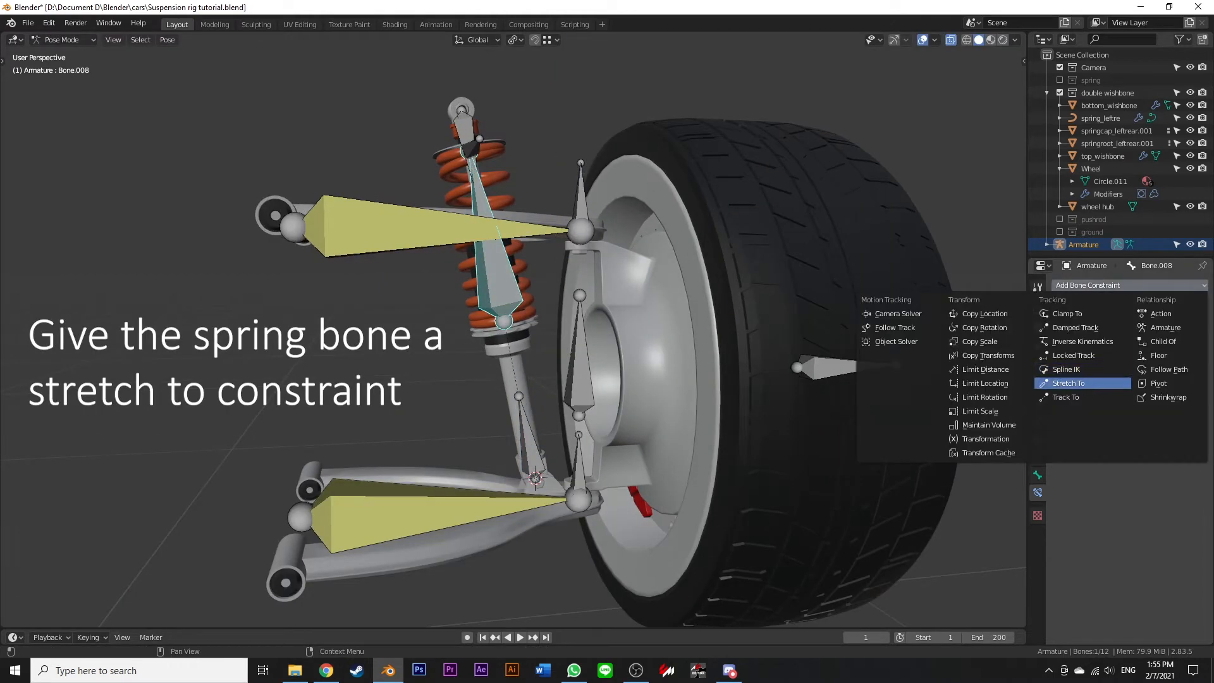
pyautogui.click(1082, 383)
pyautogui.click(1147, 328)
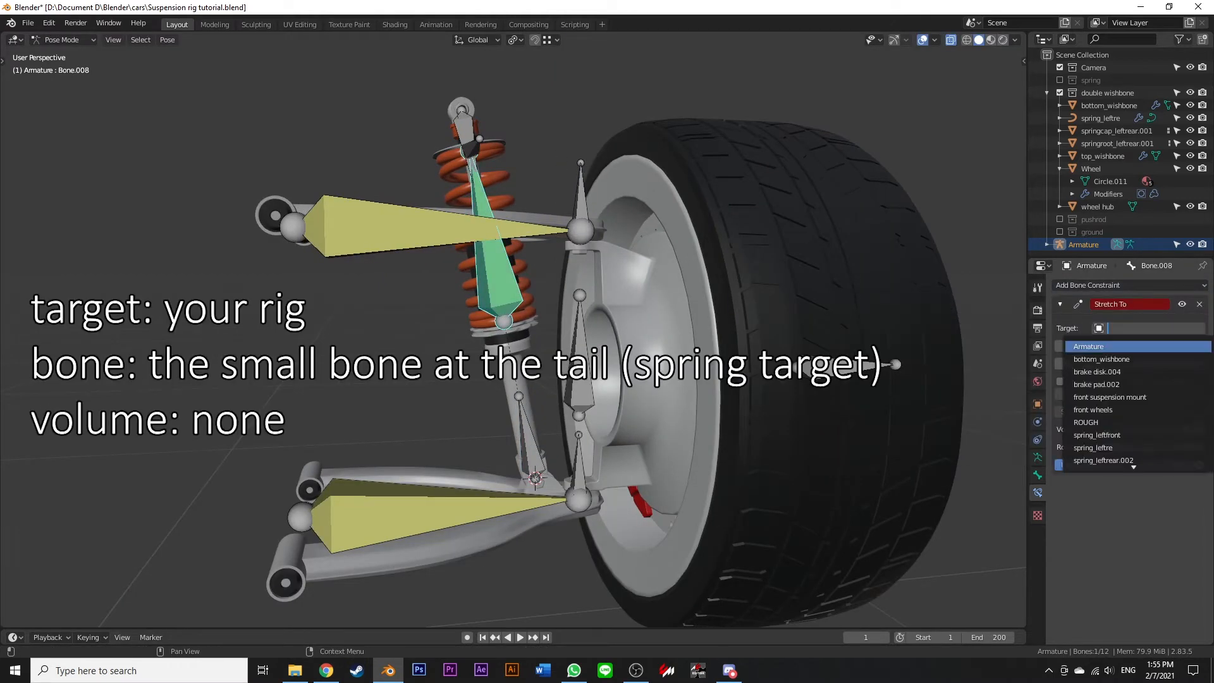
pyautogui.press('Return')
pyautogui.click(1148, 346)
pyautogui.write('s')
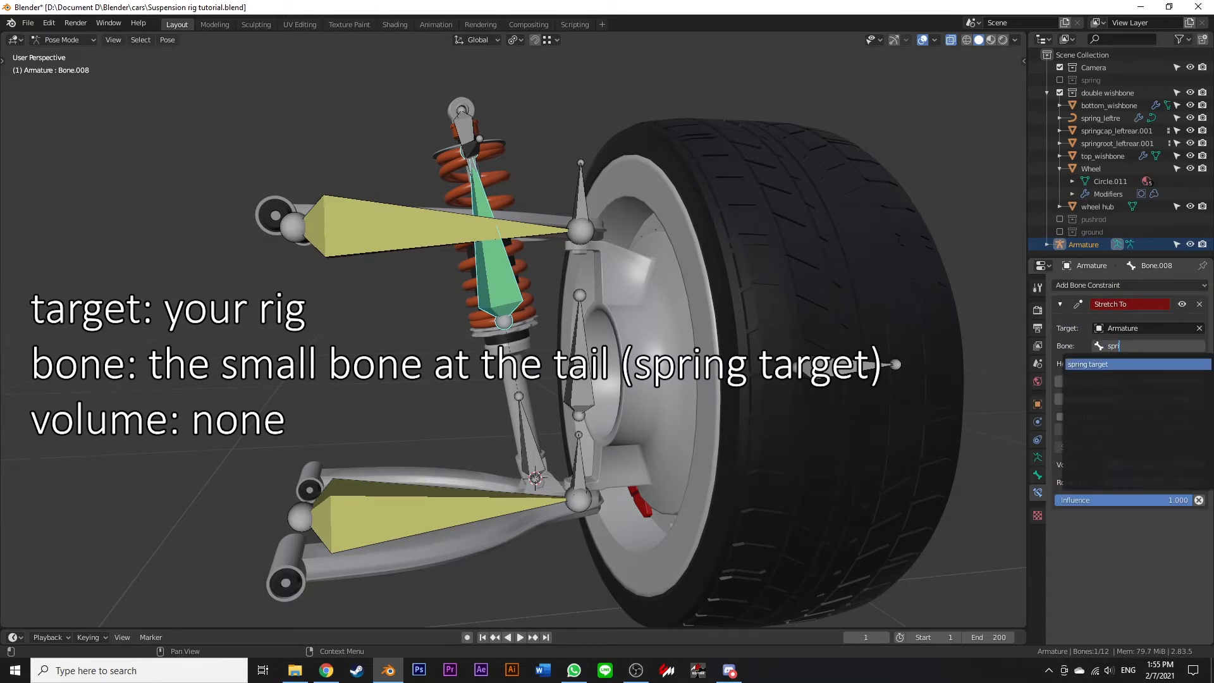
pyautogui.write('pri')
pyautogui.press('Return')
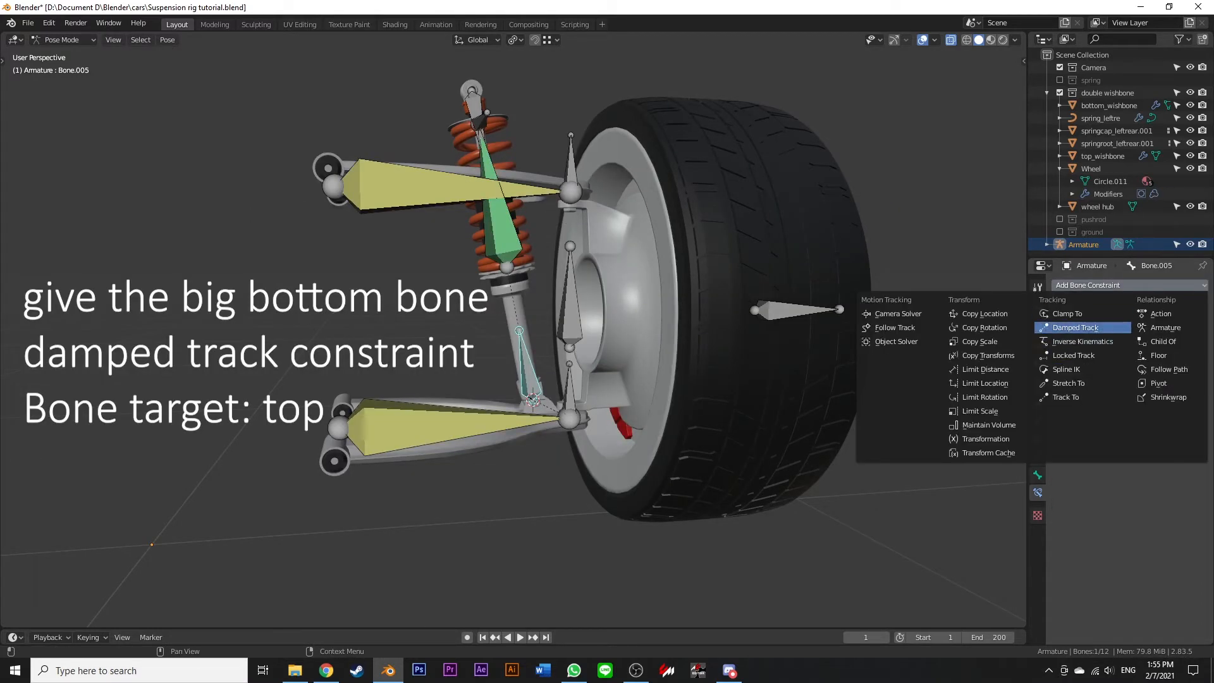
# Give the lower big shock bone a Damped Track constraint targeting the armature's "top" bone
pyautogui.click(1078, 327)
pyautogui.click(532, 399)
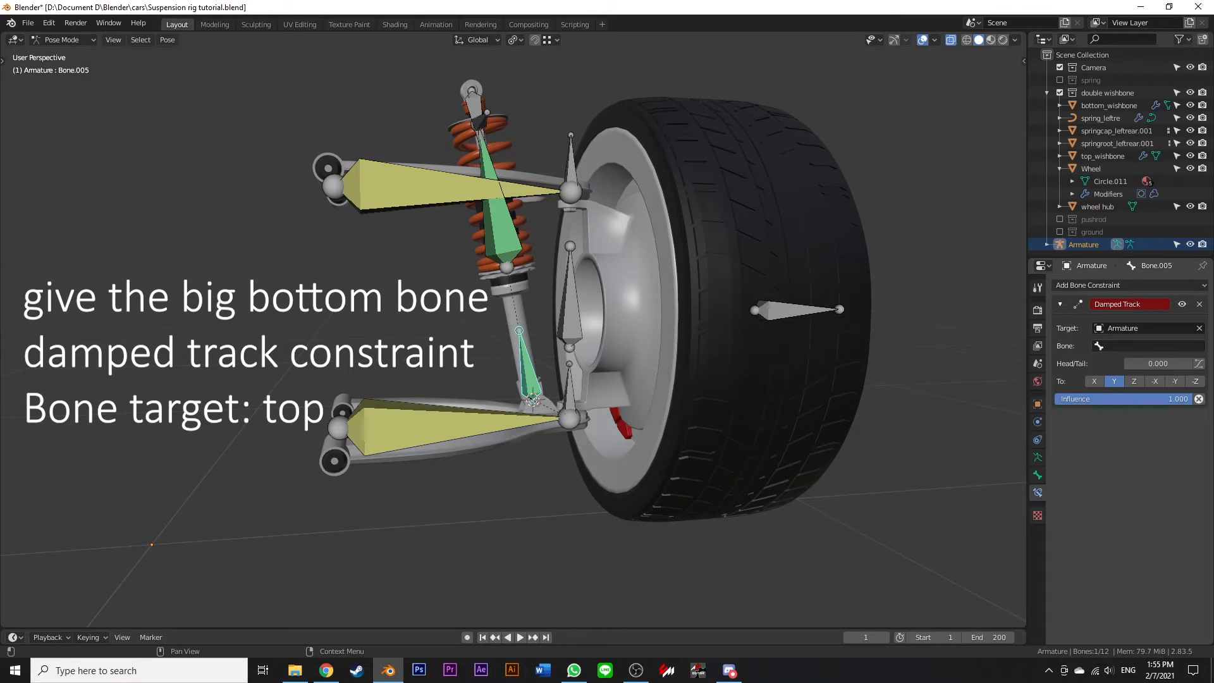
pyautogui.click(1147, 346)
pyautogui.write('top')
pyautogui.click(1073, 376)
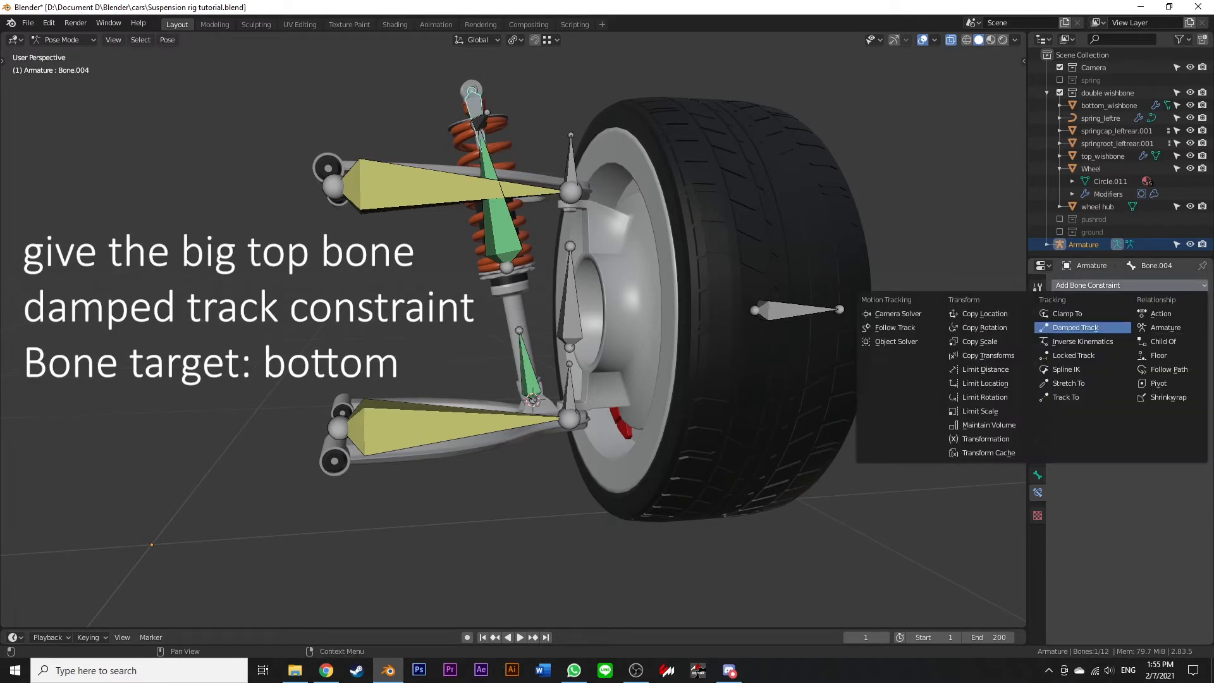
# Give the upper big shock bone a Damped Track constraint targeting the armature's "bottom" bone
pyautogui.click(1075, 321)
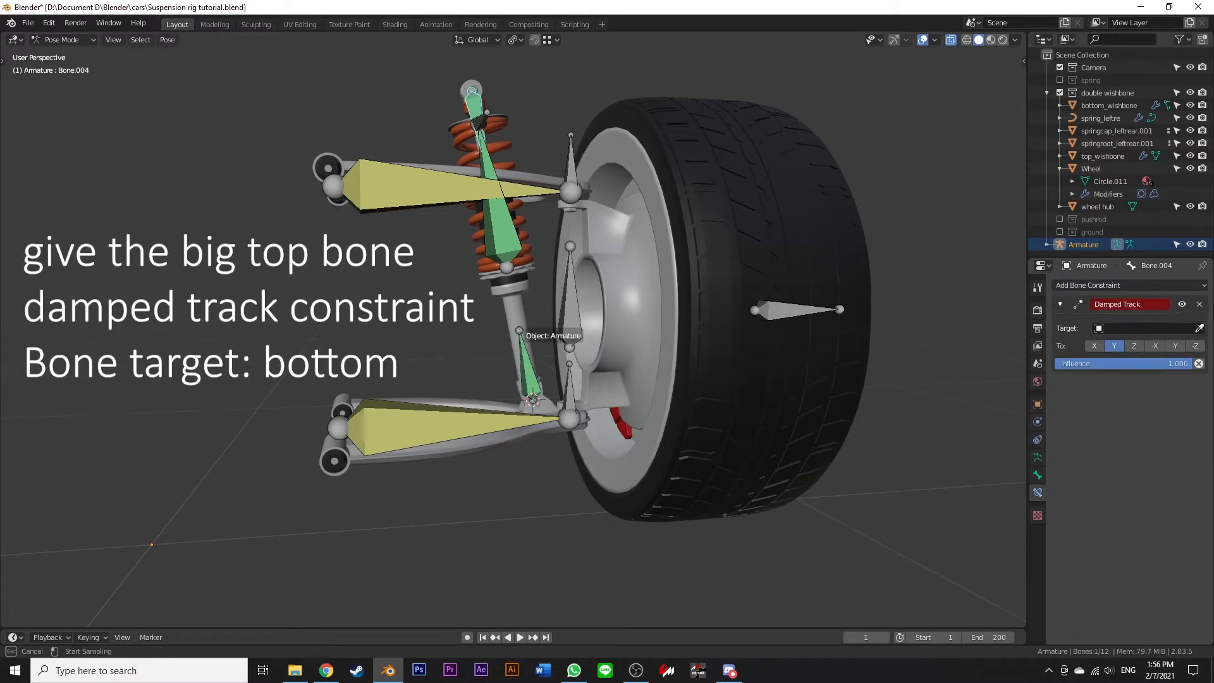
pyautogui.click(532, 398)
pyautogui.click(1148, 346)
pyautogui.click(1087, 427)
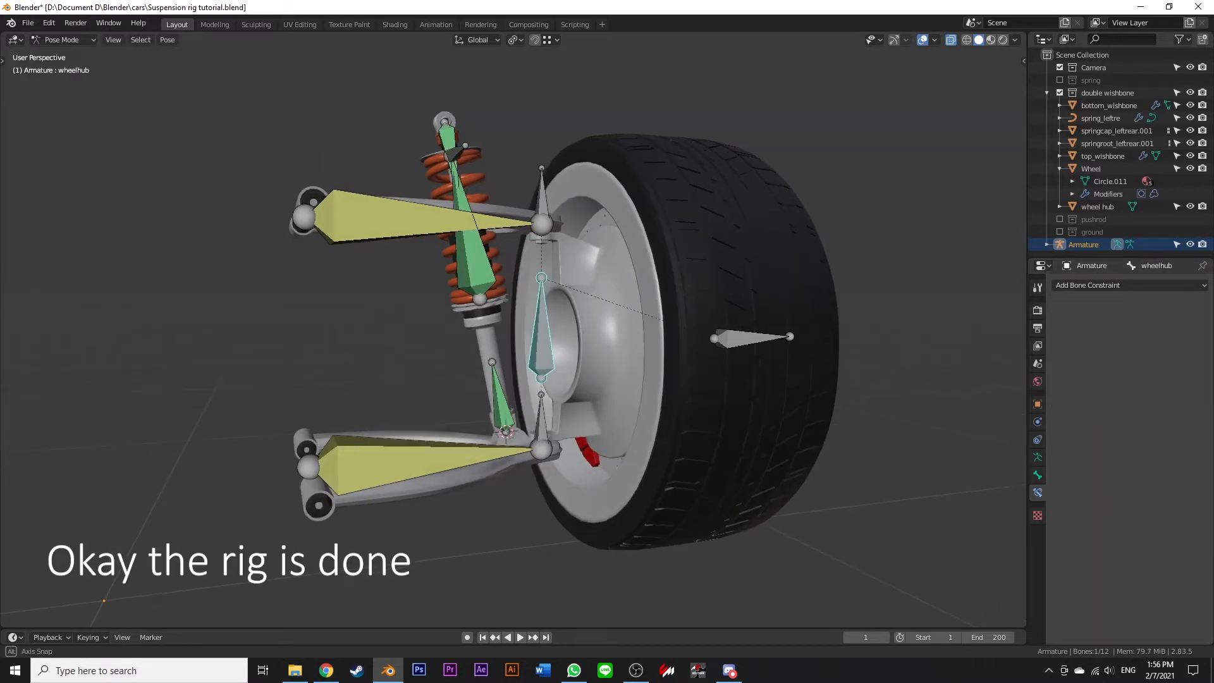
# Move the wheel hub bone along Z to test the complete rig with its shock constraints
pyautogui.press('g')
pyautogui.press('z')
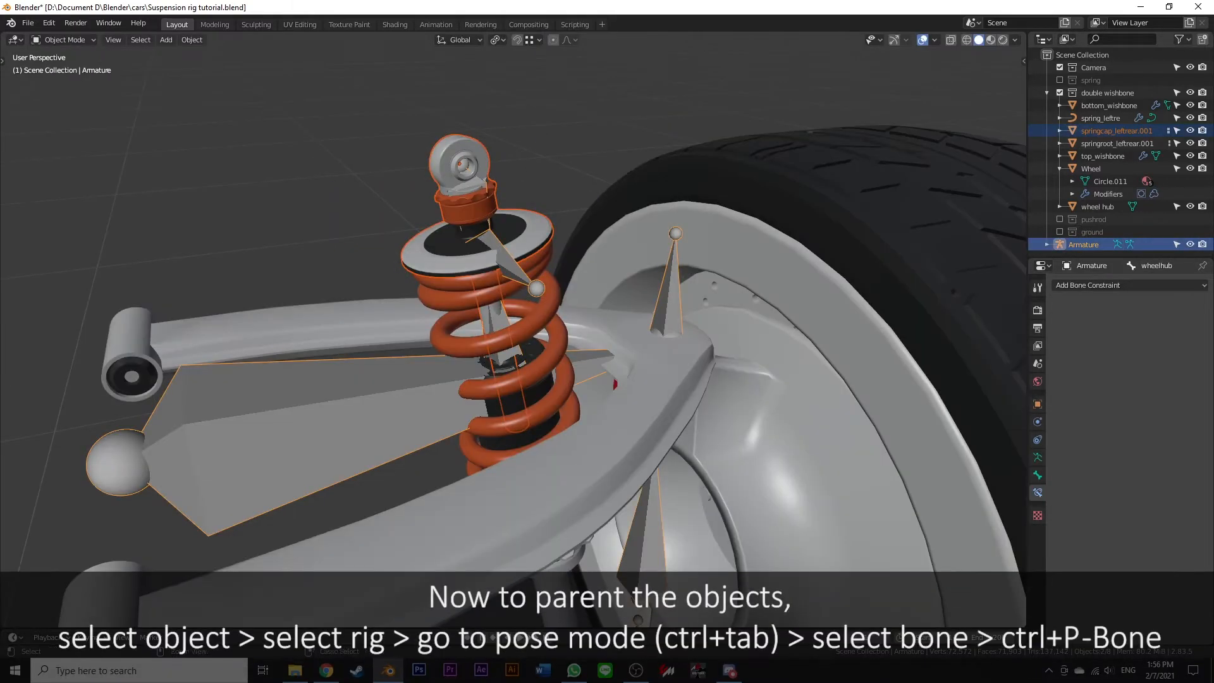
# Parent the springcap_leftrear.001 object to the upper big shock bone
pyautogui.hotkey('ctrl', 'Tab')
pyautogui.hotkey('ctrl', 'p')
pyautogui.click(447, 133)
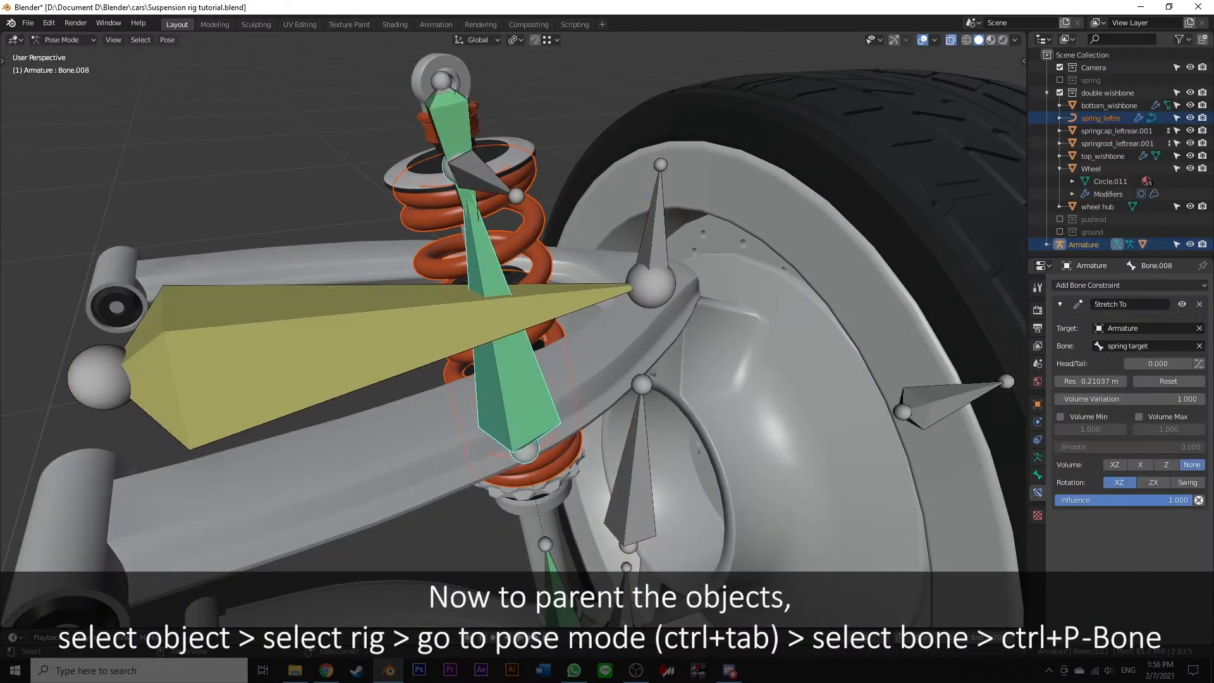
# Parent the spring_leftre object to the spring bone and springroot_leftrear.001 to the lower big shock bone
pyautogui.hotkey('ctrl', 'p')
pyautogui.click(447, 466)
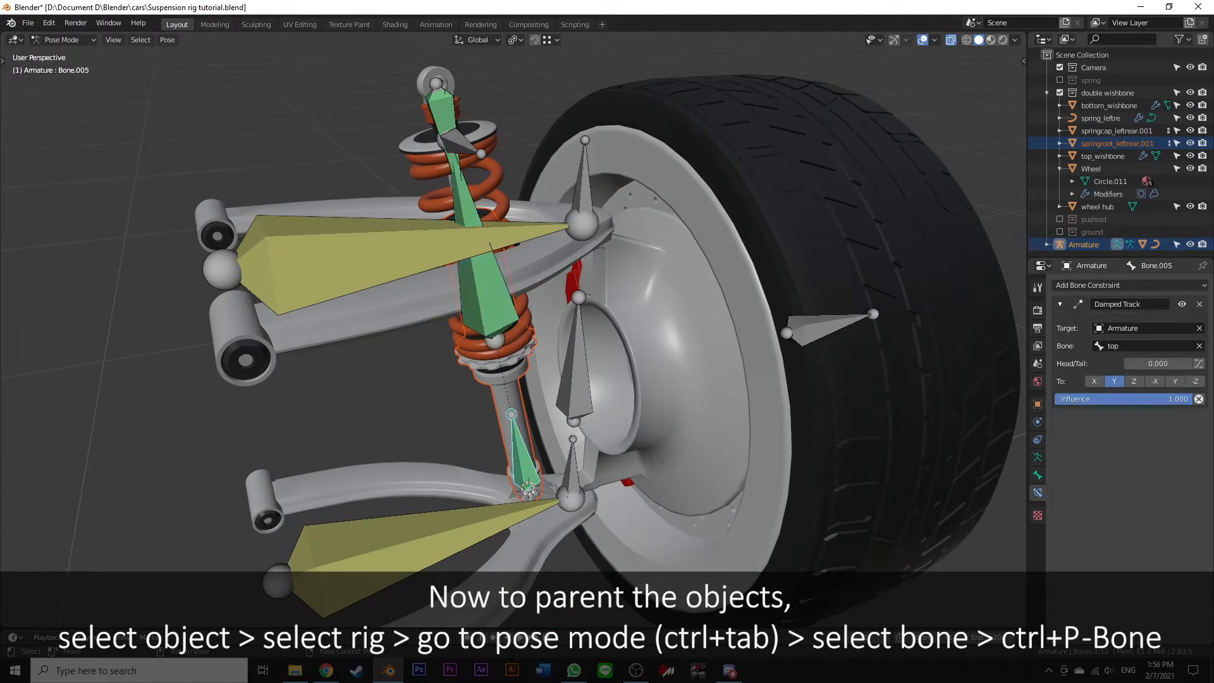
pyautogui.hotkey('ctrl', 'p')
pyautogui.click(446, 429)
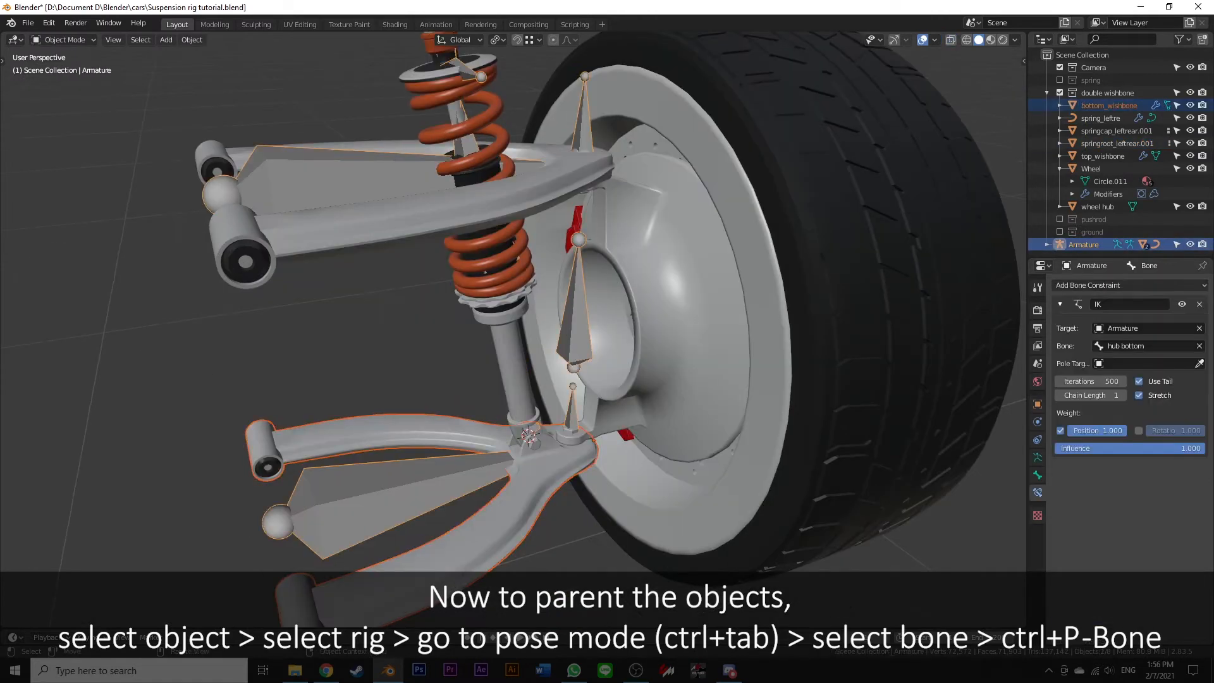
# Parent the bottom_wishbone object to the bottom arm bone and top_wishbone to the top arm bone
pyautogui.hotkey('ctrl', 'Tab')
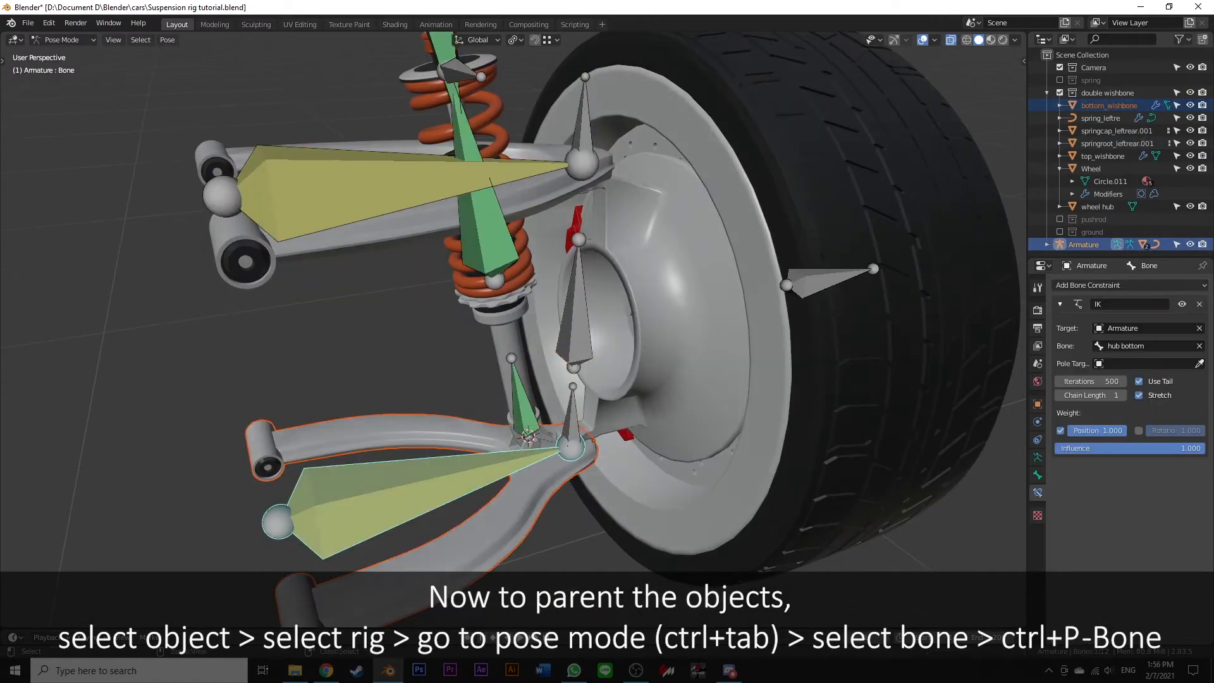
pyautogui.hotkey('ctrl', 'p')
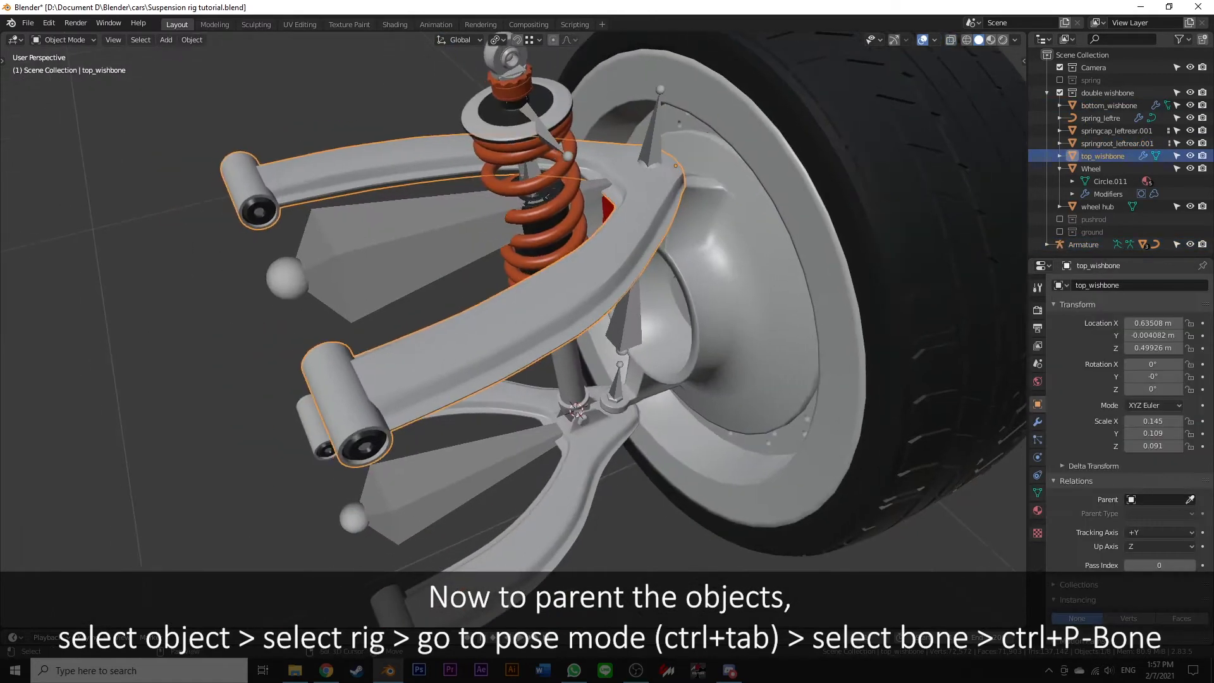
pyautogui.hotkey('ctrl', 'Tab')
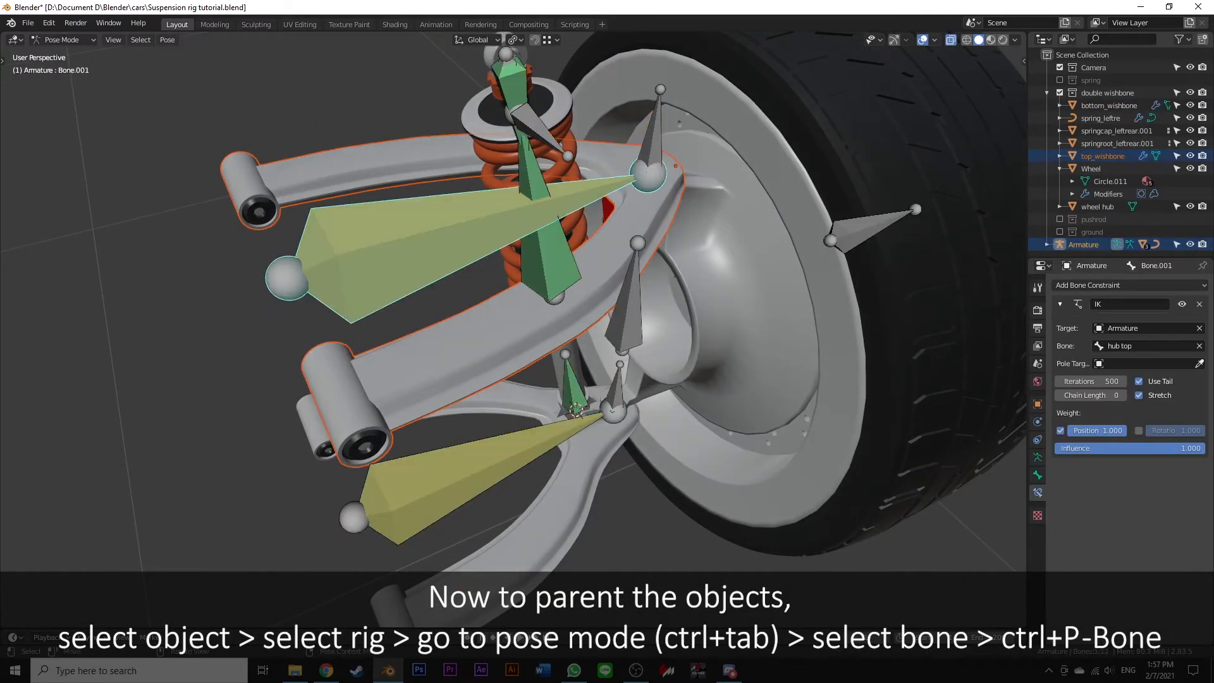
pyautogui.hotkey('ctrl', 'p')
pyautogui.click(354, 248)
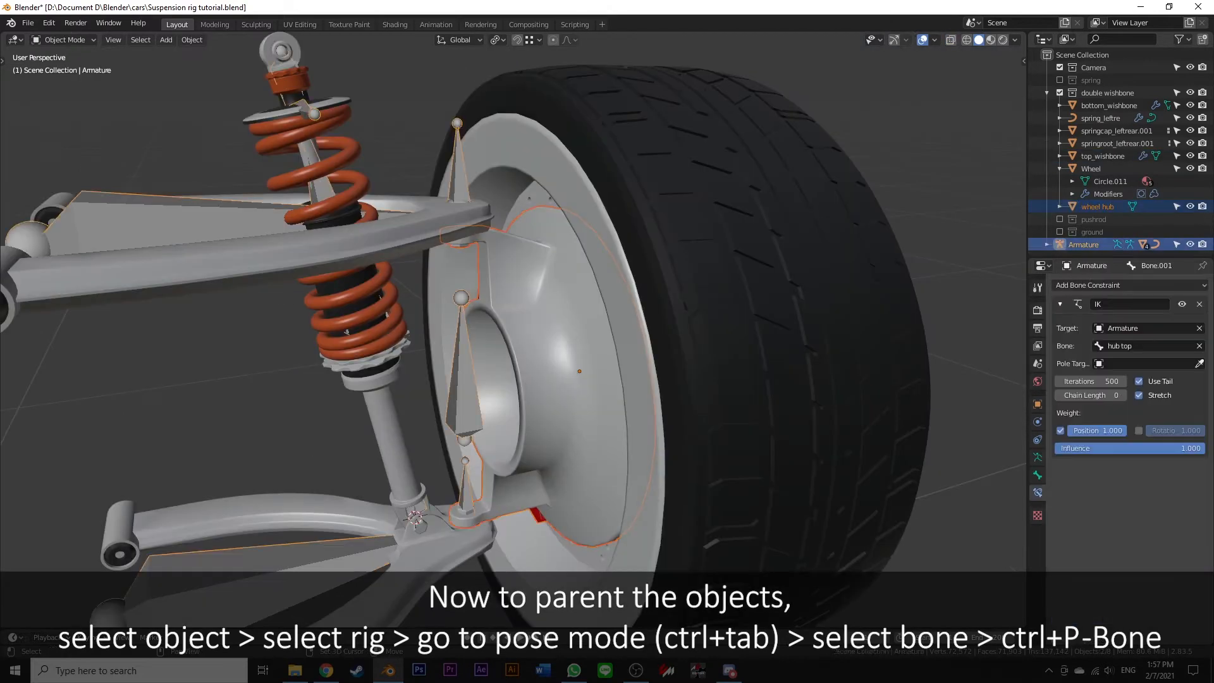
# Parent the wheel hub object to the wheelhub bone and the Wheel object to the wheelhub.001 bone
pyautogui.hotkey('ctrl', 'Tab')
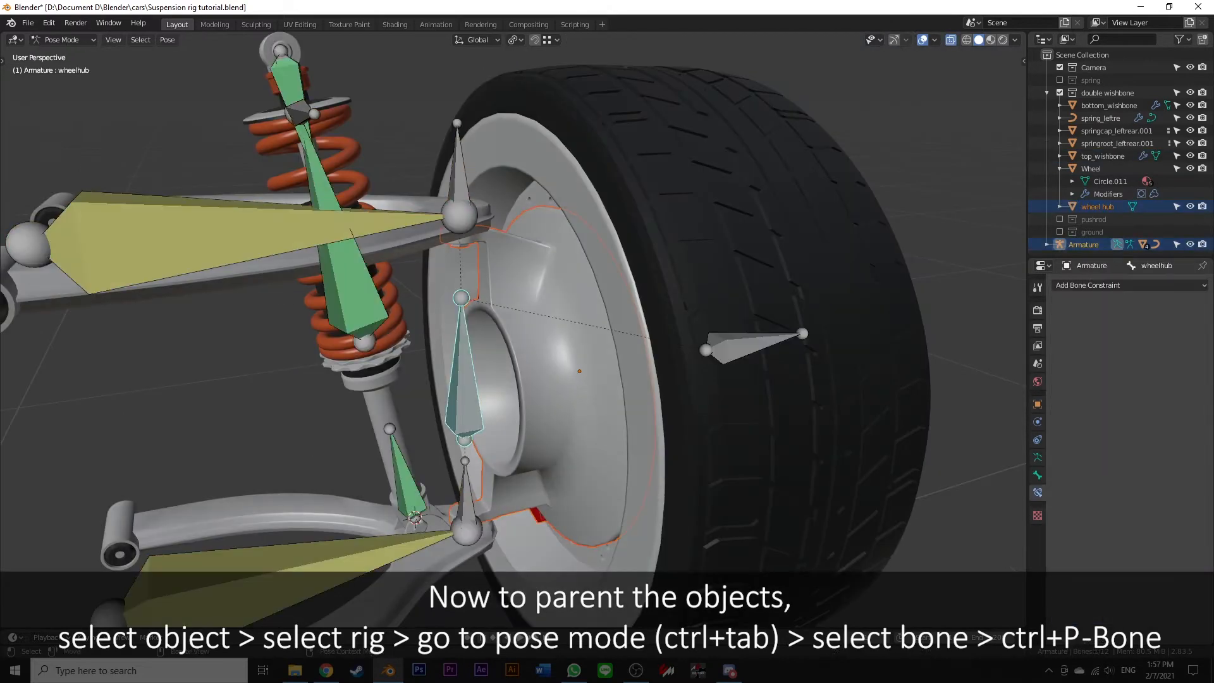
pyautogui.hotkey('ctrl', 'p')
pyautogui.click(384, 401)
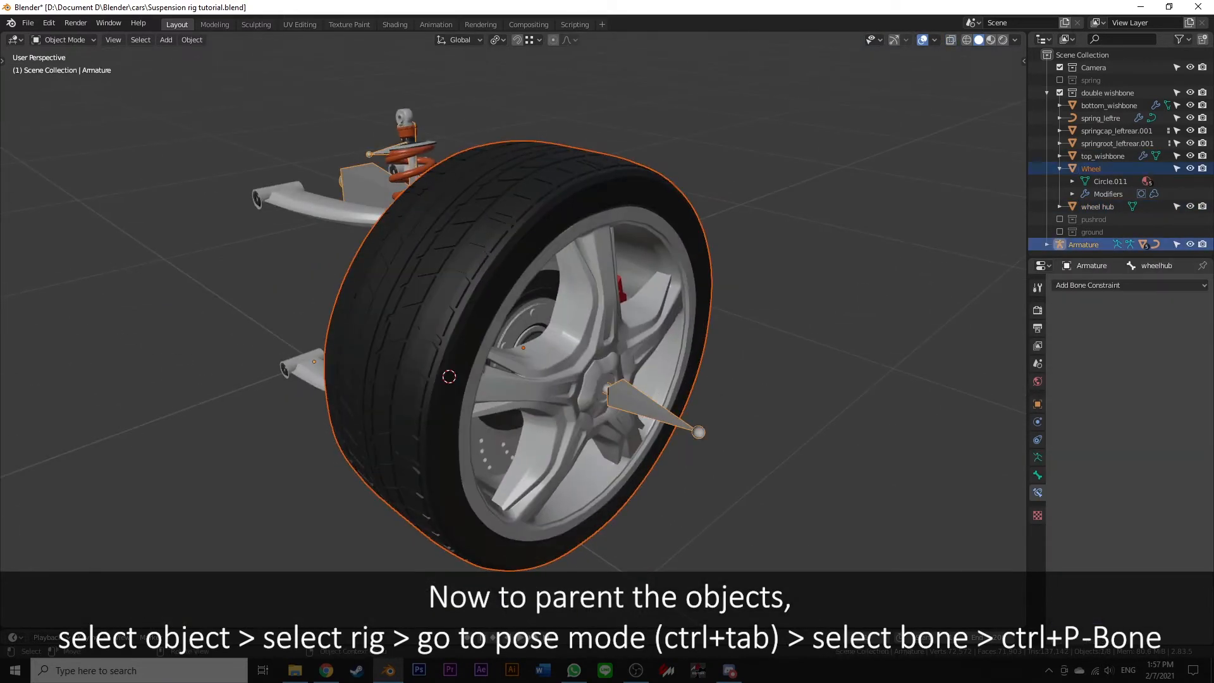
pyautogui.hotkey('ctrl', 'Tab')
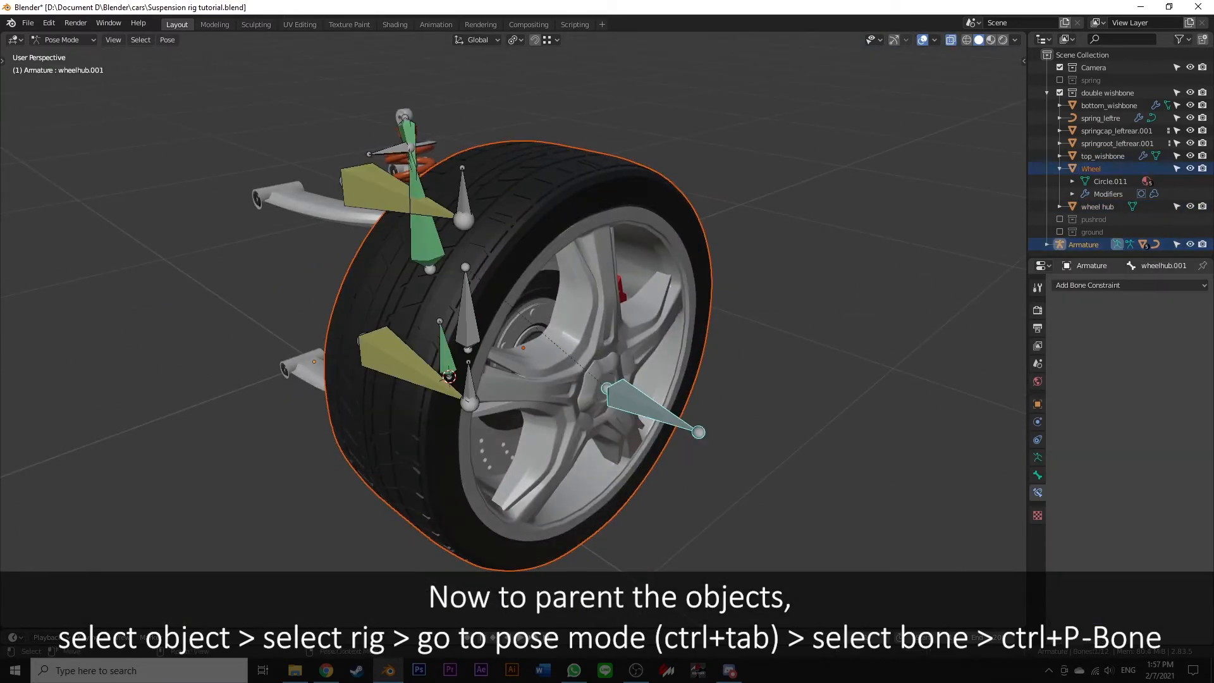
pyautogui.hotkey('ctrl', 'p')
pyautogui.click(607, 410)
# Rotate the wheel bone about the X axis to test that the wheel spins with it
pyautogui.press('r')
pyautogui.press('x')
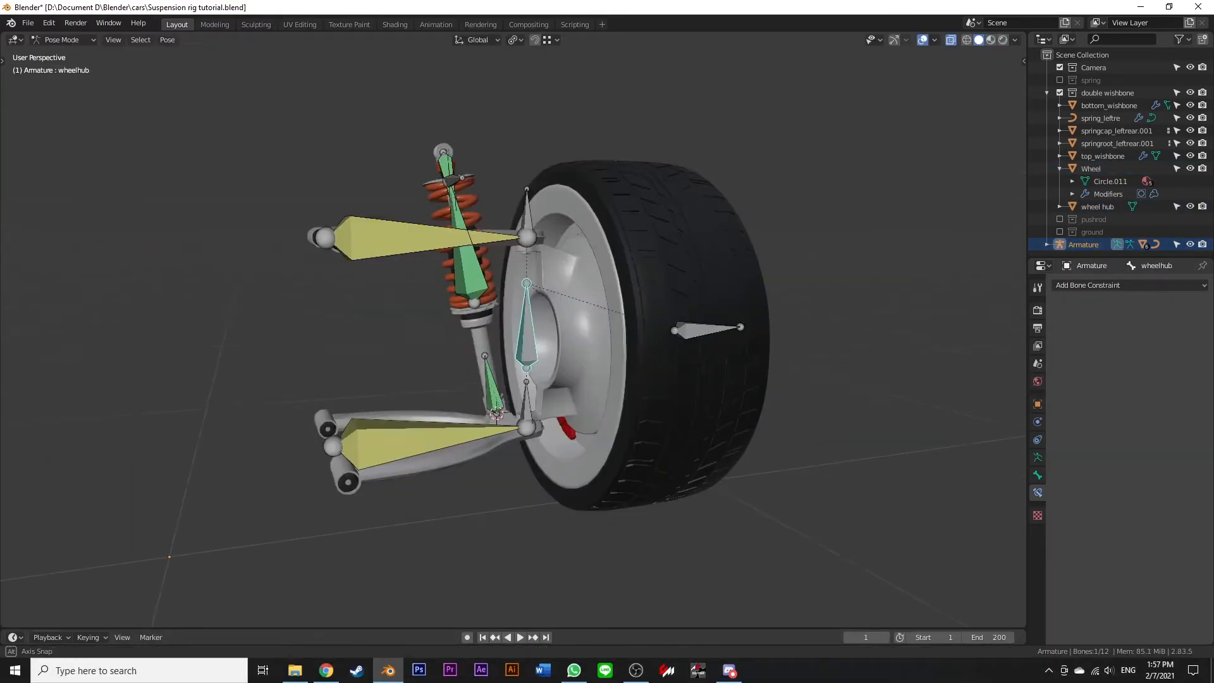
# Move the wheelhub bone along the Z axis to test how the suspension follows it
pyautogui.press('g')
pyautogui.press('z')
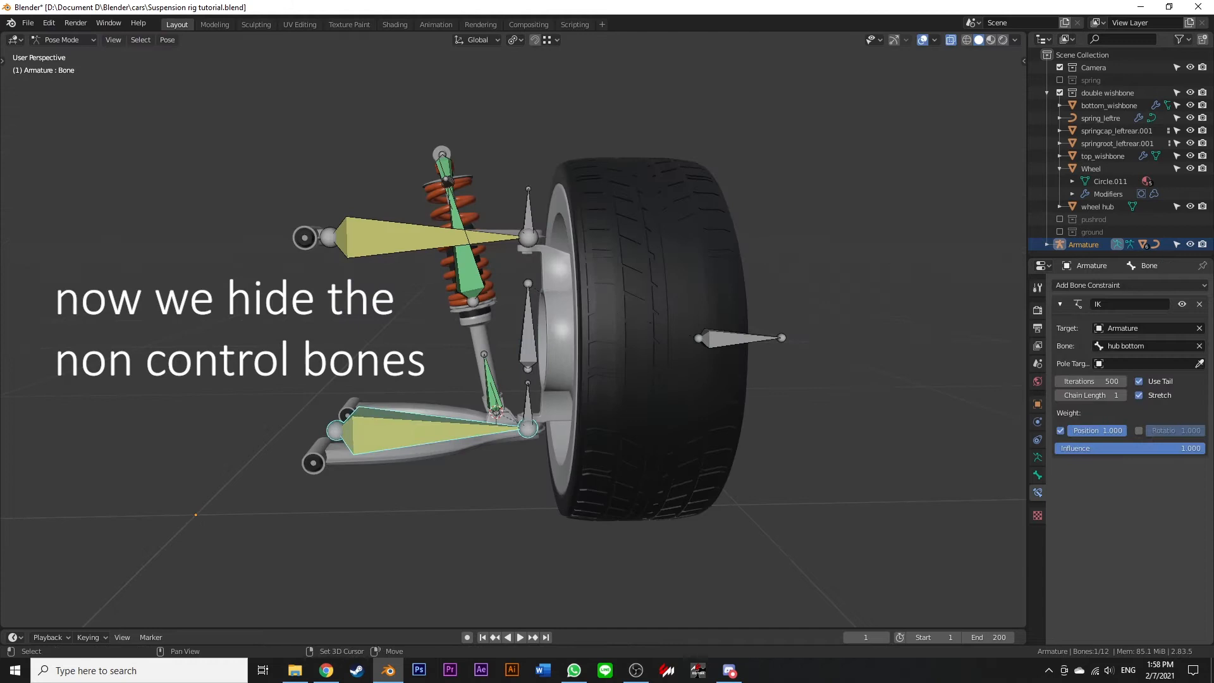
# Add the lower shock bone, spring bone and top arm bone to the bottom arm bone selection as the non-control bones
pyautogui.keyDown('shift'); pyautogui.click(493, 395); pyautogui.keyUp('shift')
pyautogui.keyDown('shift'); pyautogui.click(469, 279); pyautogui.keyUp('shift')
pyautogui.keyDown('shift'); pyautogui.click(398, 237); pyautogui.keyUp('shift')
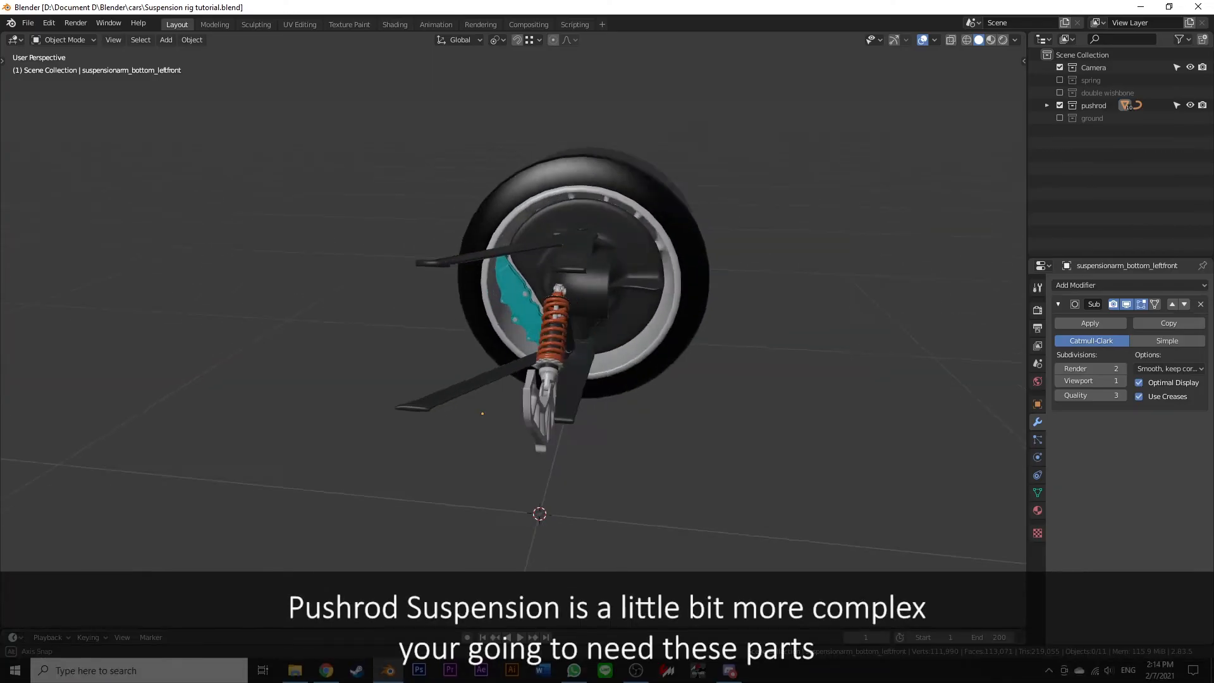
# Examine the pushrod suspension parts by test-moving the hub joints, both arms, push rod, rocker arm and shock, and picking the mount
pyautogui.click(838, 278)
pyautogui.click(696, 284)
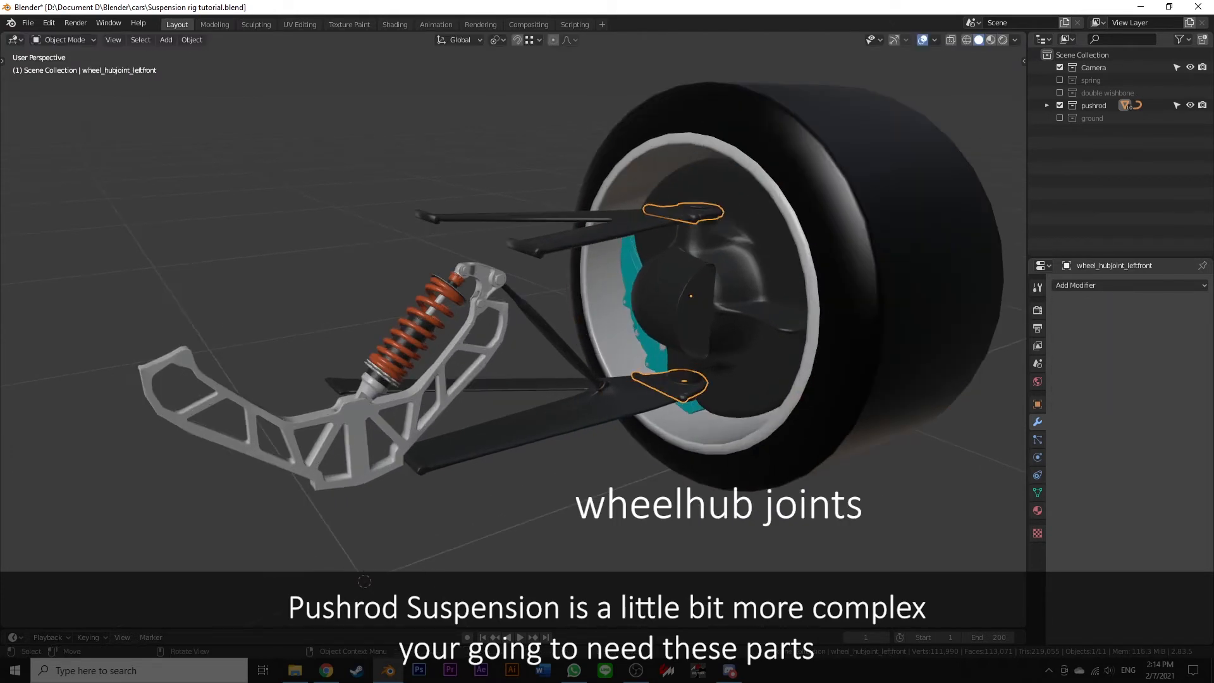
pyautogui.press('g')
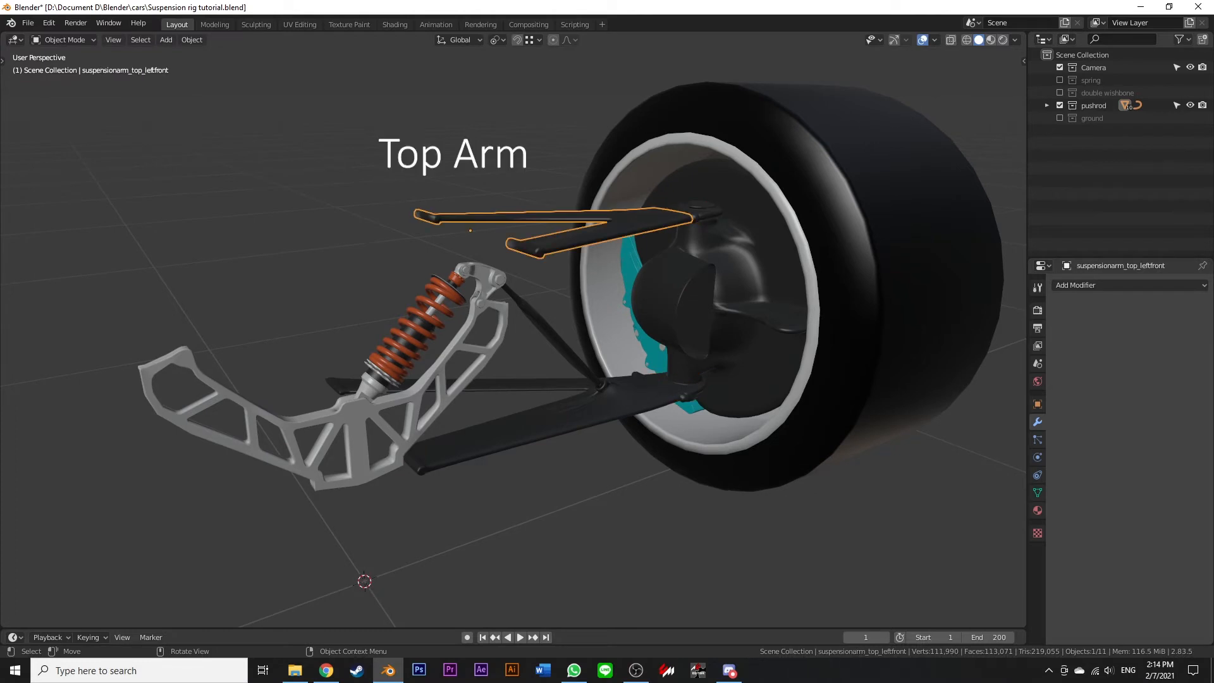
pyautogui.press('g')
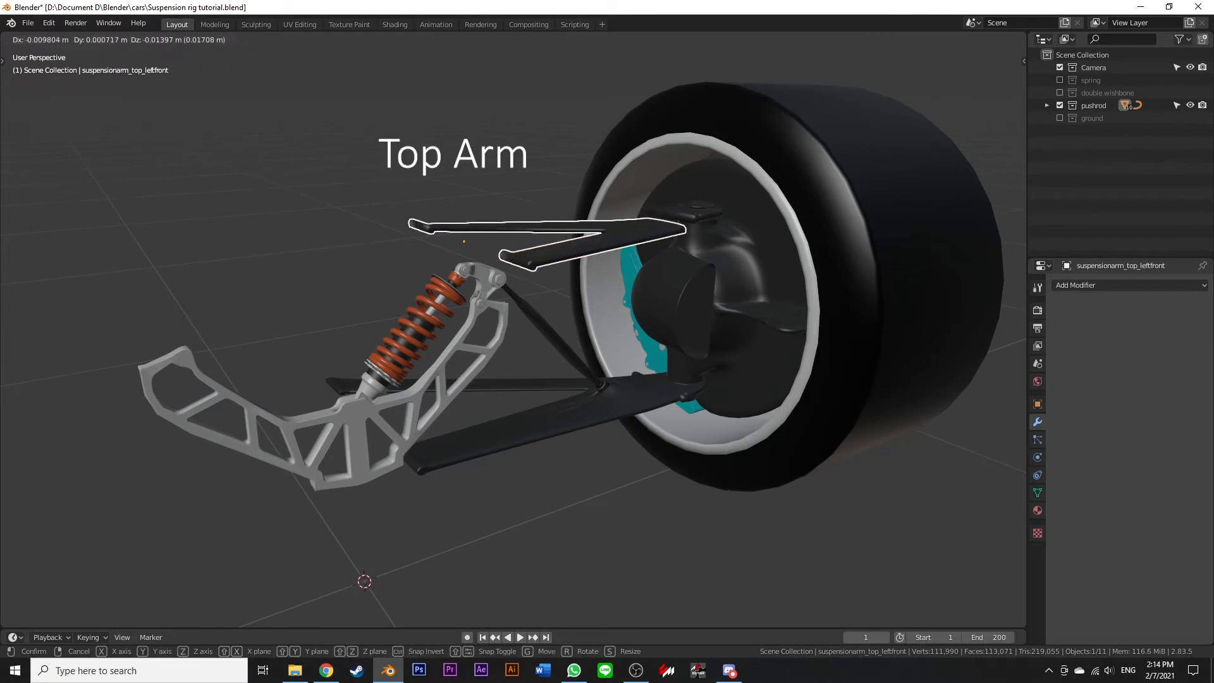
pyautogui.press('Return')
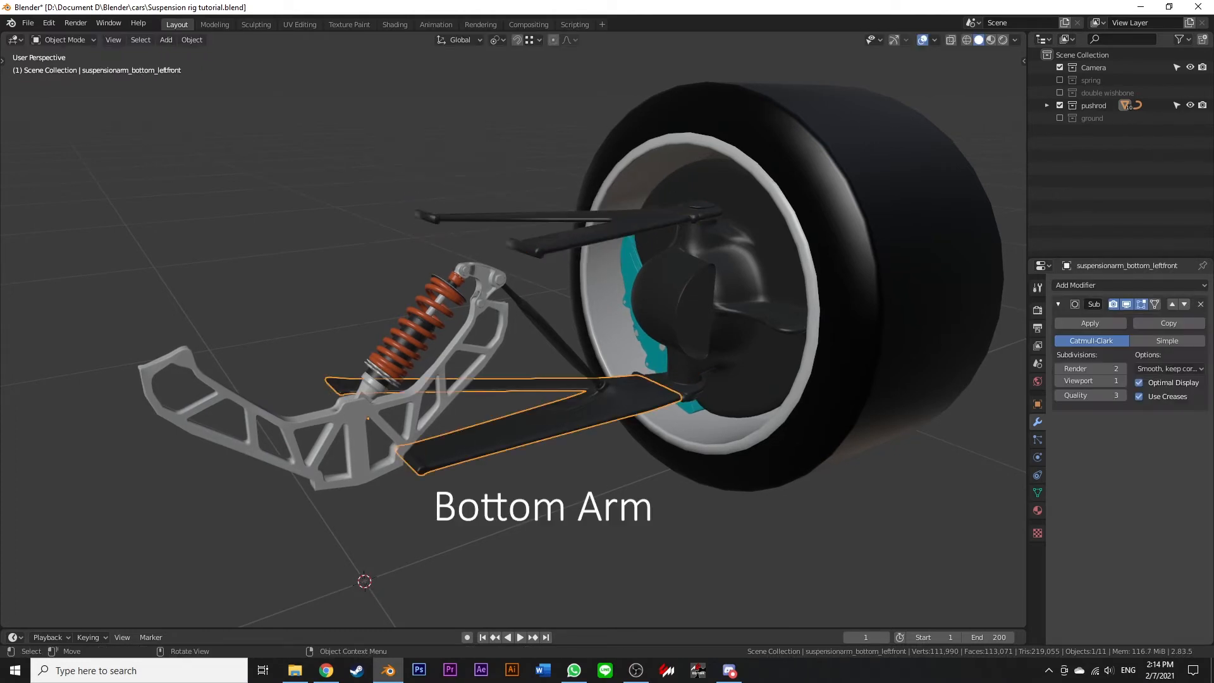
pyautogui.press('g')
pyautogui.press('Return')
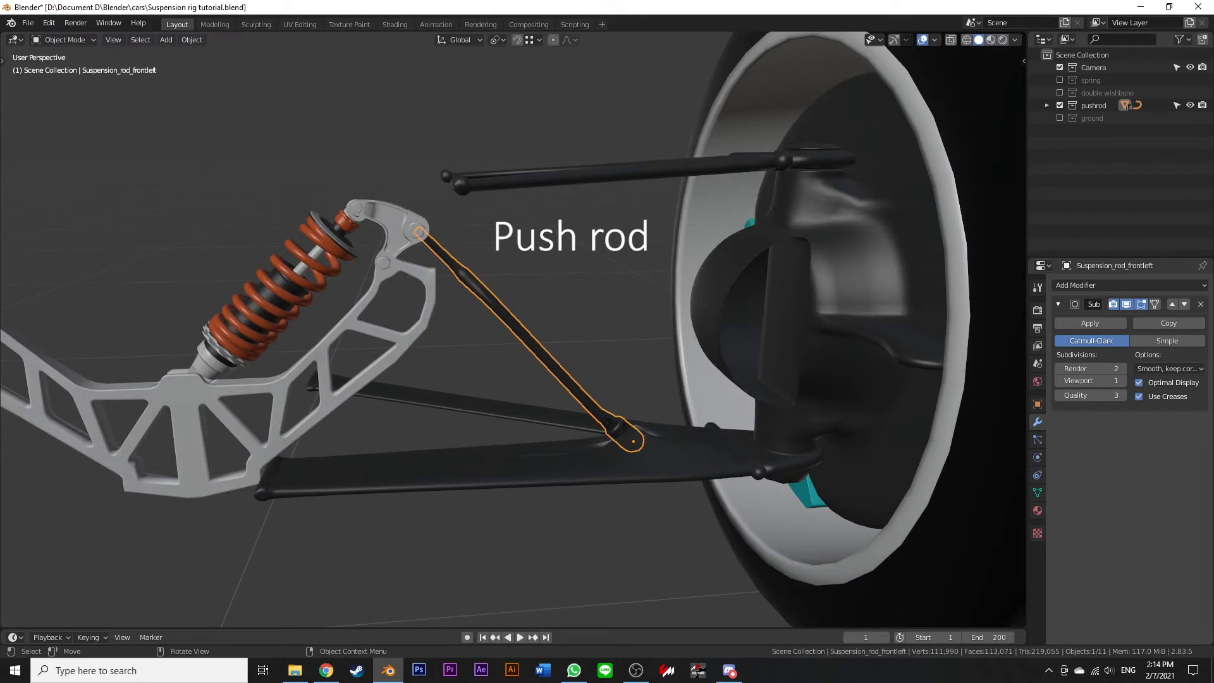
pyautogui.press('g')
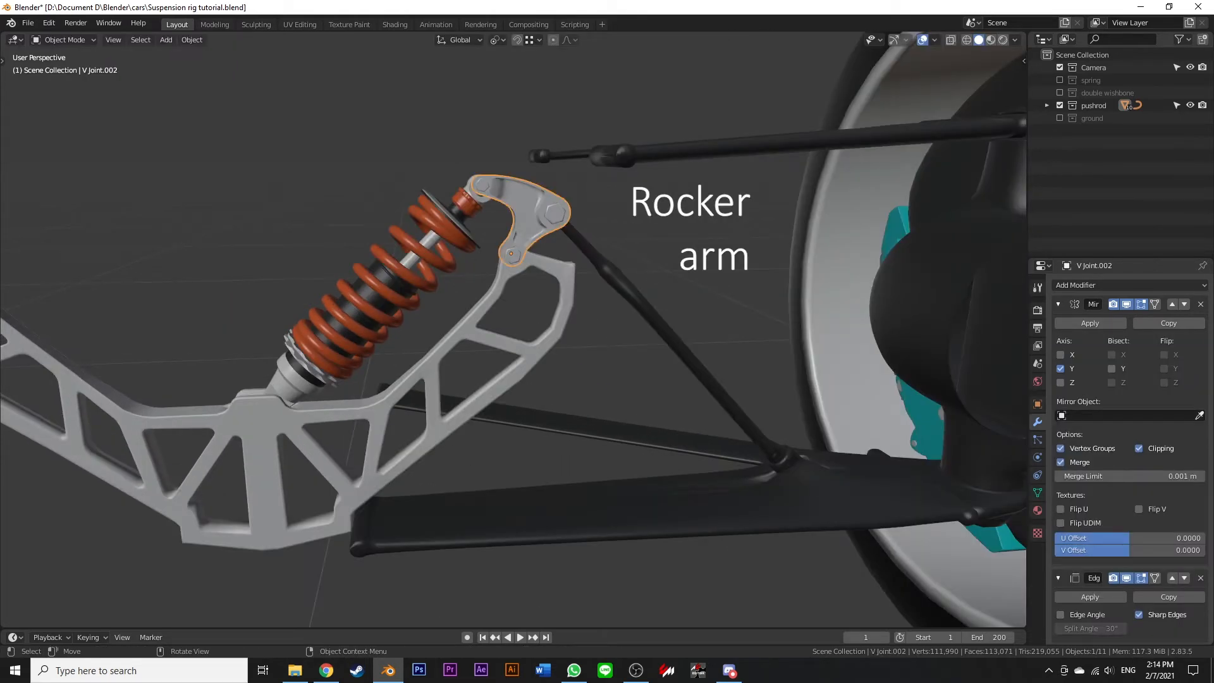
pyautogui.press('r')
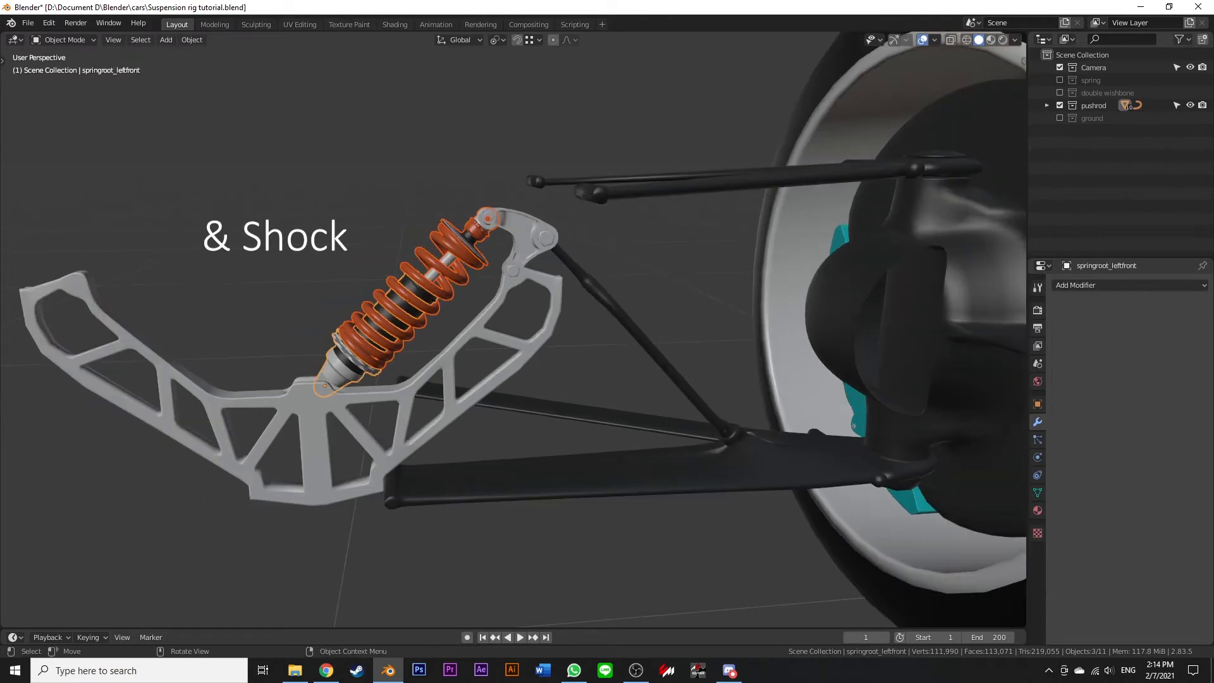
pyautogui.press('g')
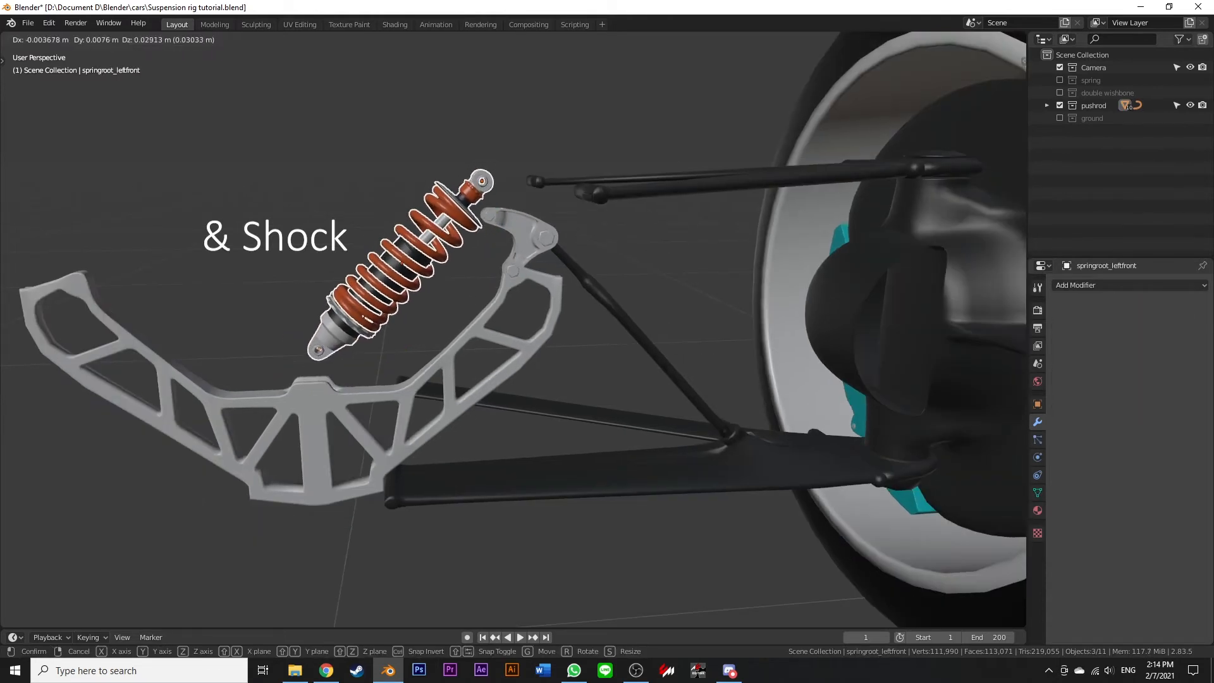
pyautogui.press('Escape')
pyautogui.click(315, 424)
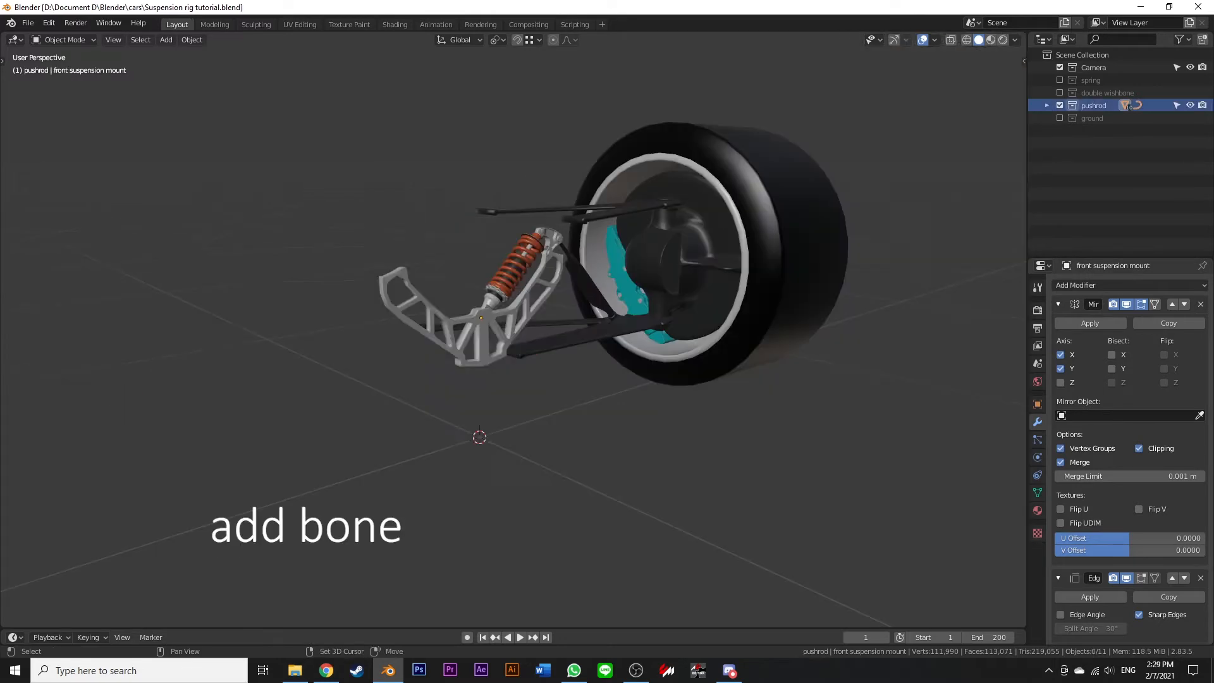
# Add a single-bone armature to the pushrod suspension scene
pyautogui.hotkey('shift', 'a')
pyautogui.moveTo(463, 431)
pyautogui.click(581, 431)
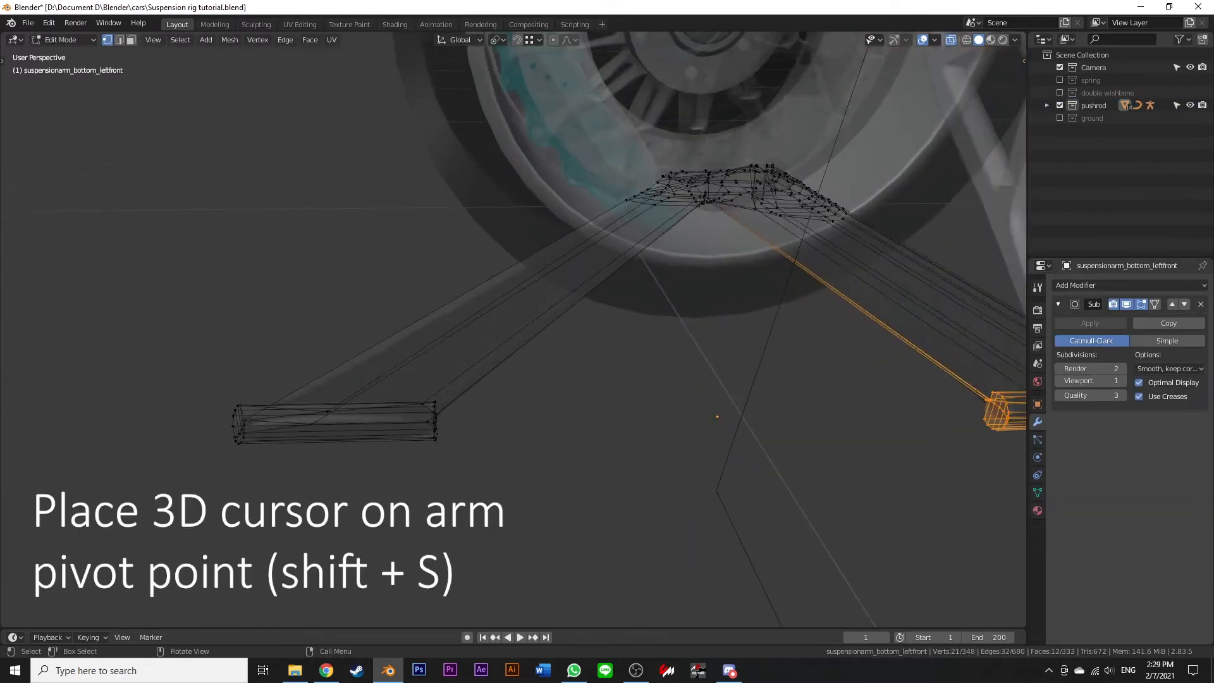
# Select the inner end vertices of the bottom suspension arm and snap the 3D cursor to the arm's pivot point
pyautogui.press('c')
pyautogui.click(443, 454)
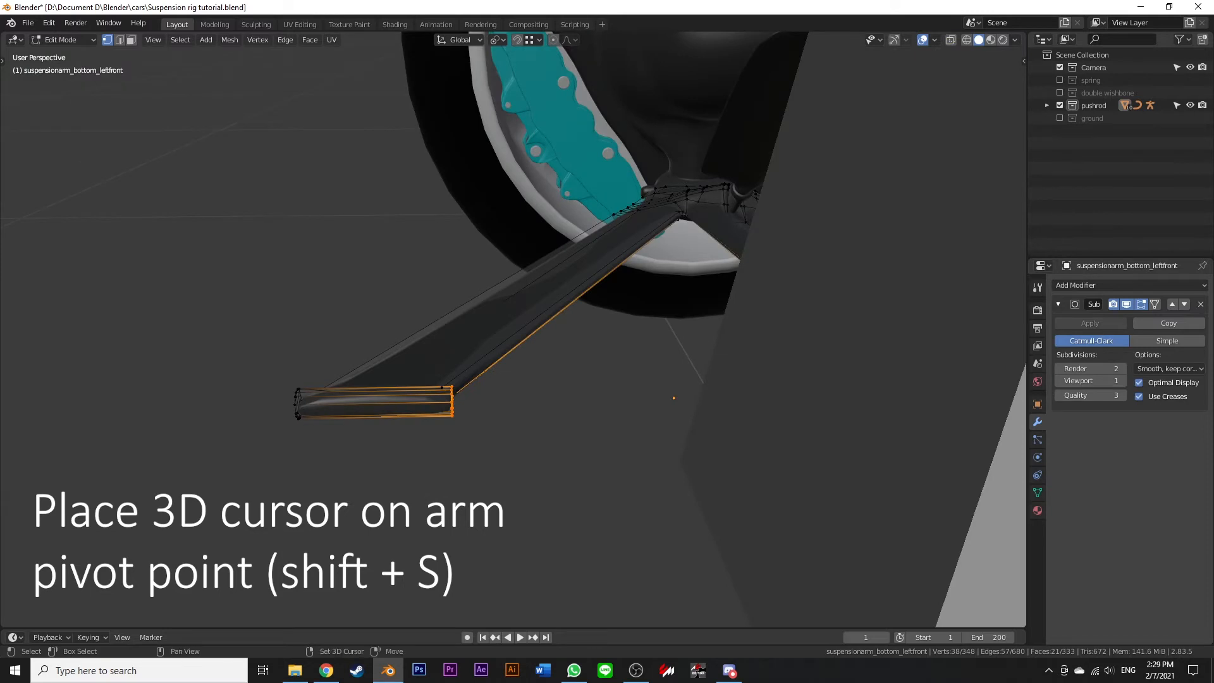
pyautogui.hotkey('shift', 's')
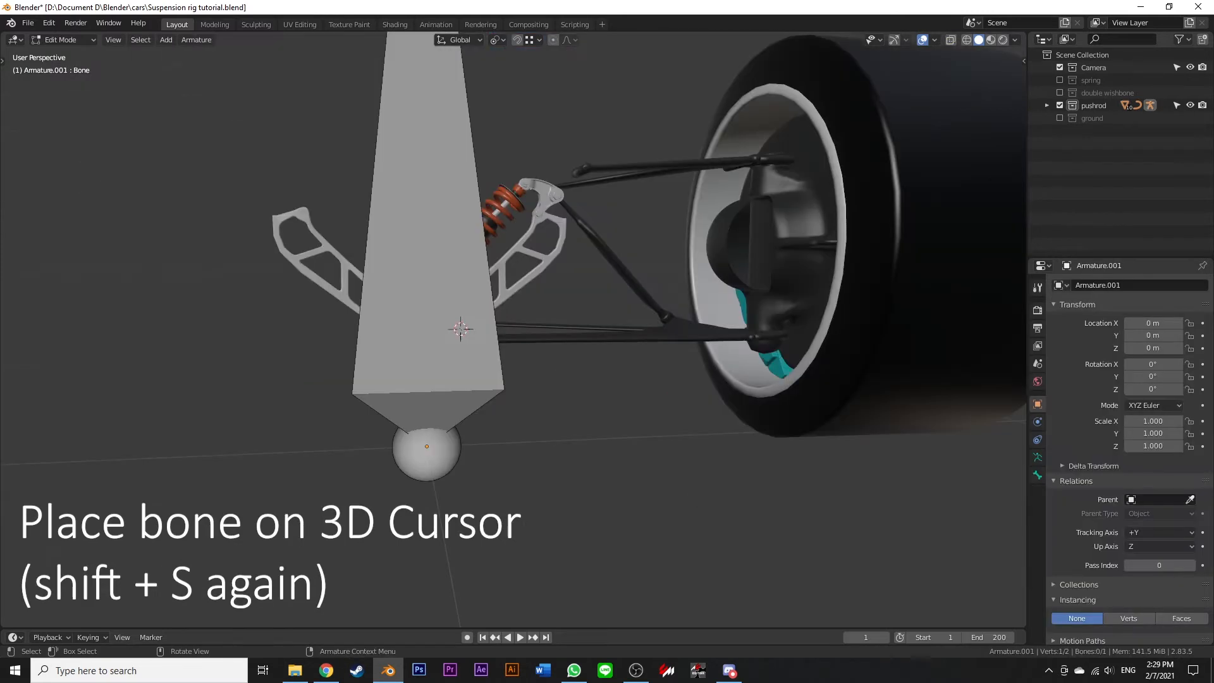
# Snap the new bone to the 3D cursor, and rotate and scale it to lie along the bottom arm
pyautogui.hotkey('shift', 's')
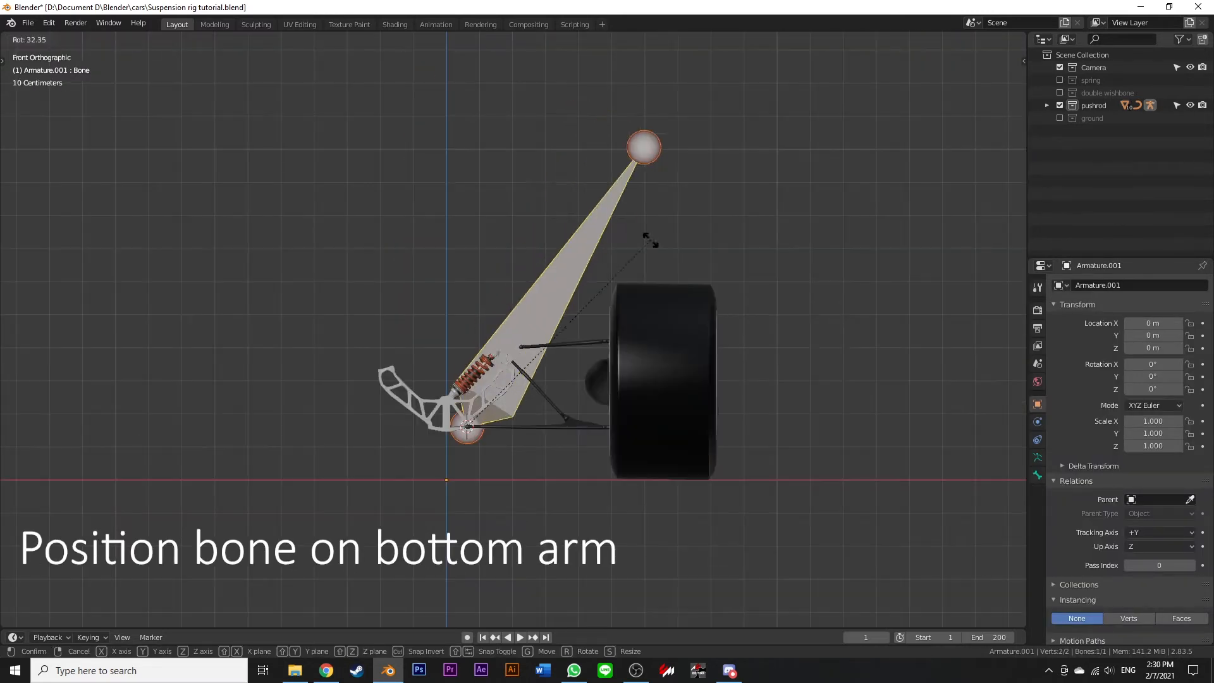
pyautogui.press('r')
pyautogui.click(476, 397)
pyautogui.press('s')
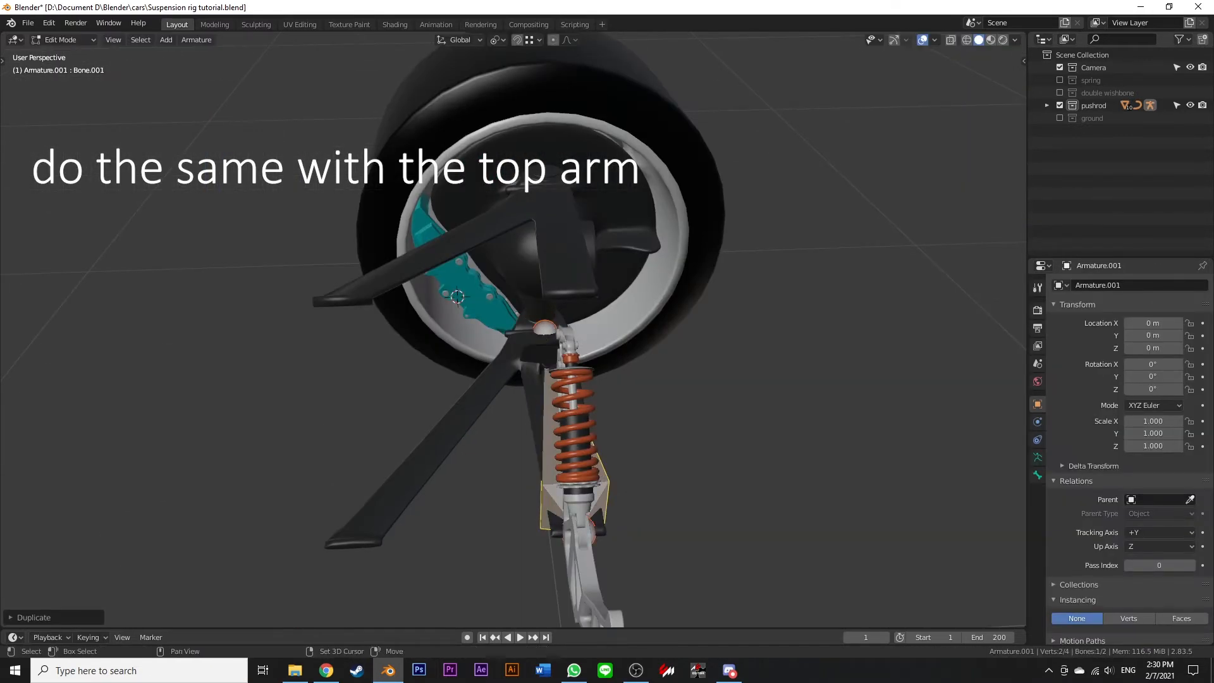
# Snap the duplicated bone to the top arm's pivot and move its tail onto the arm's outer ball joint
pyautogui.hotkey('shift', 's')
pyautogui.click(659, 314)
pyautogui.moveTo(659, 315); pyautogui.dragTo(644, 443, button='middle')
pyautogui.hotkey('alt', 'z')
pyautogui.press('g')
pyautogui.press('y')
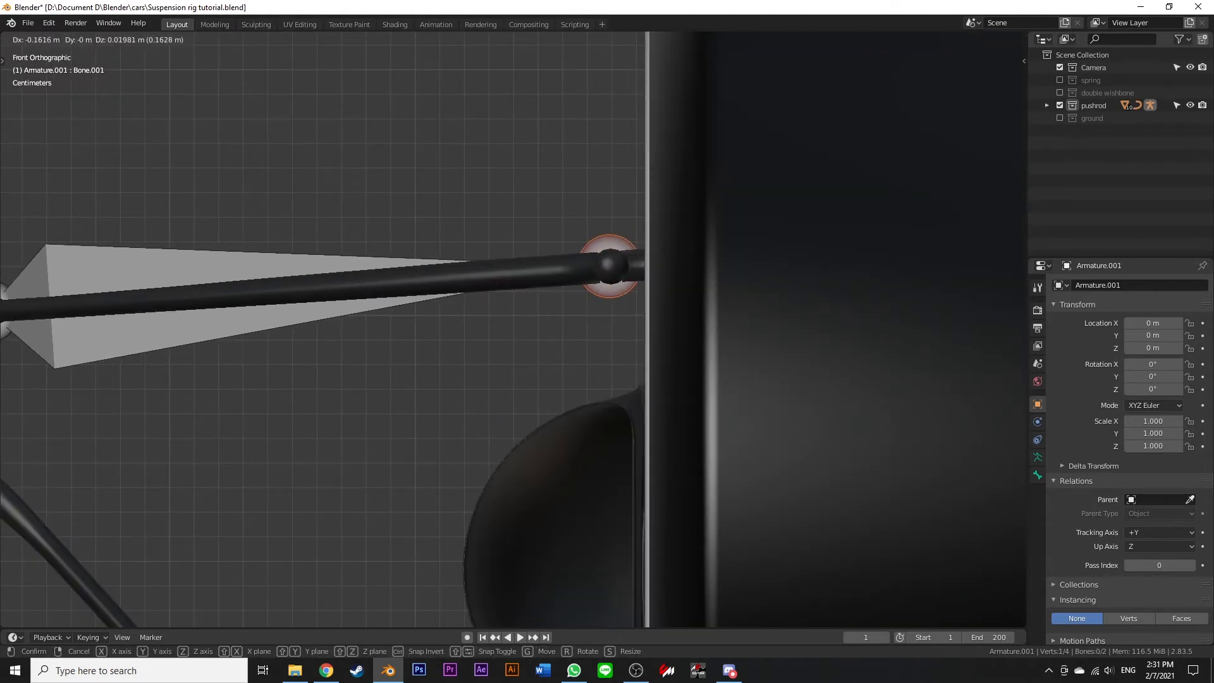
pyautogui.press('Return')
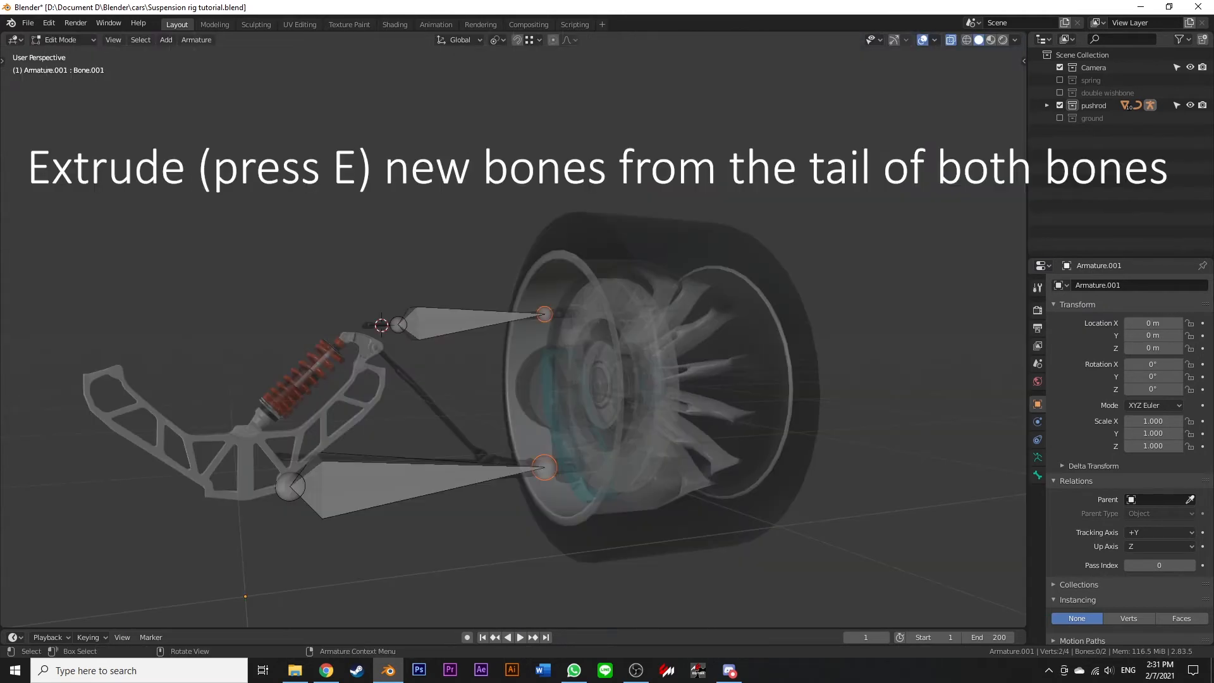
# Extrude new vertical bones along Z from the tails of the top and bottom arm bones
pyautogui.press('e')
pyautogui.press('z')
pyautogui.press('Return')
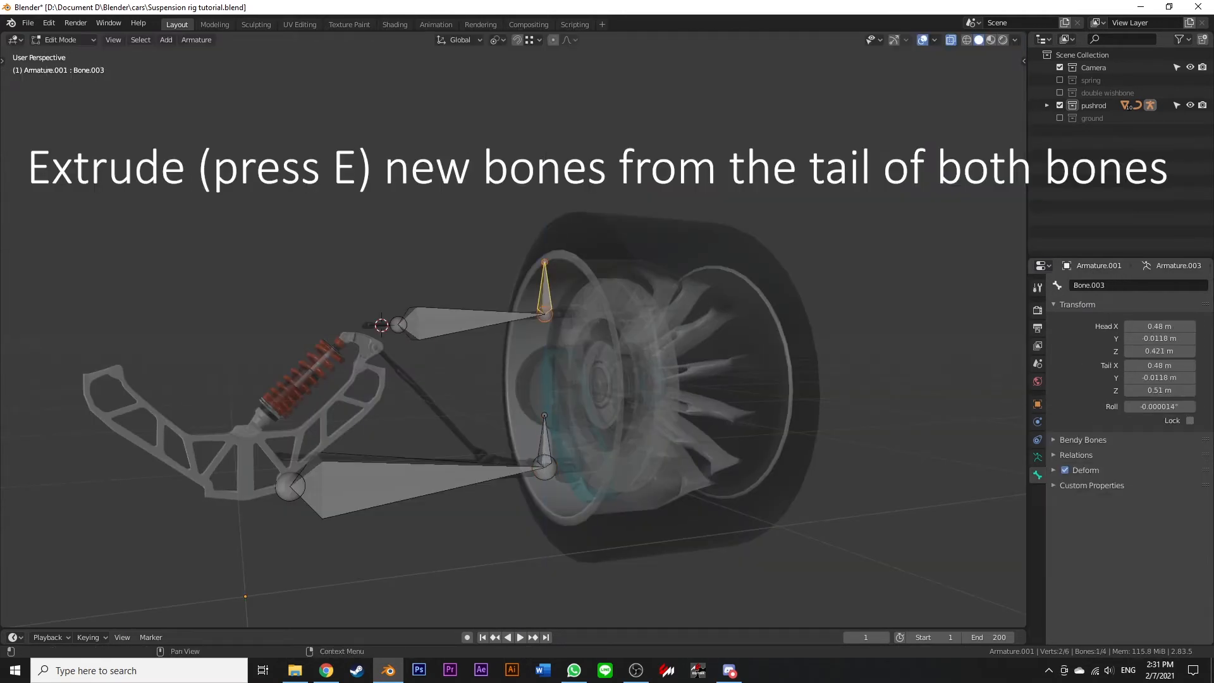
# Name the upper extruded bone toparm and the lower one bottom arm, and clear the parent of both
pyautogui.write('top')
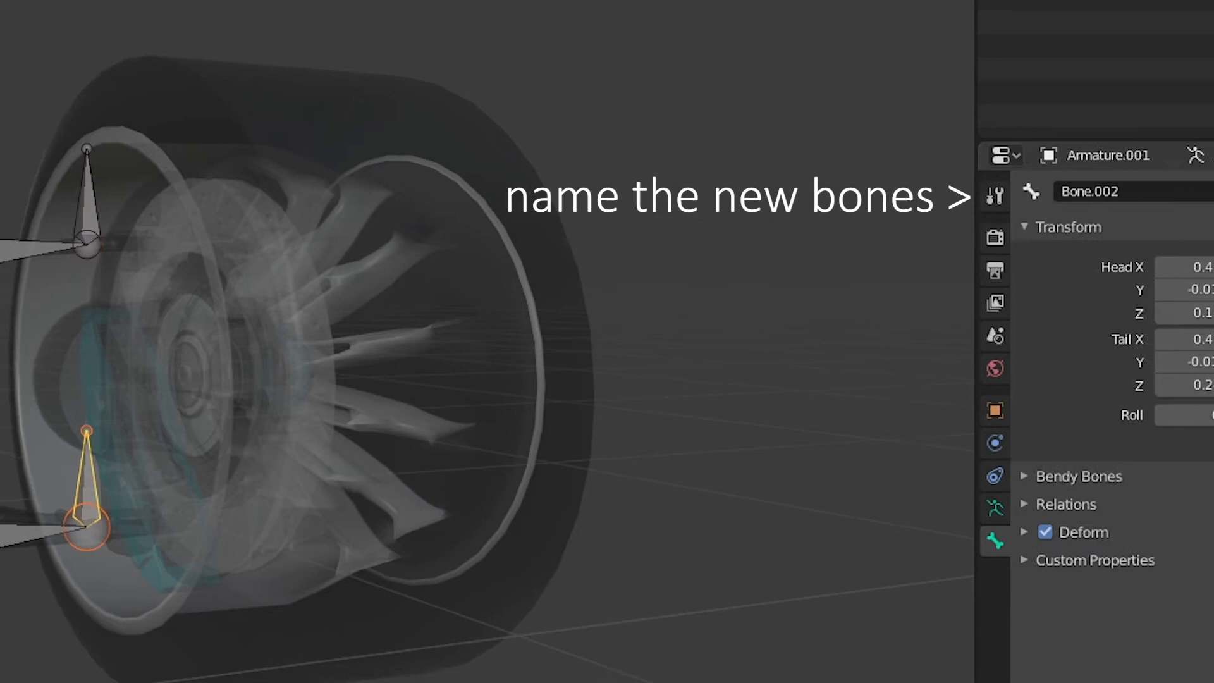
pyautogui.doubleClick(1103, 193)
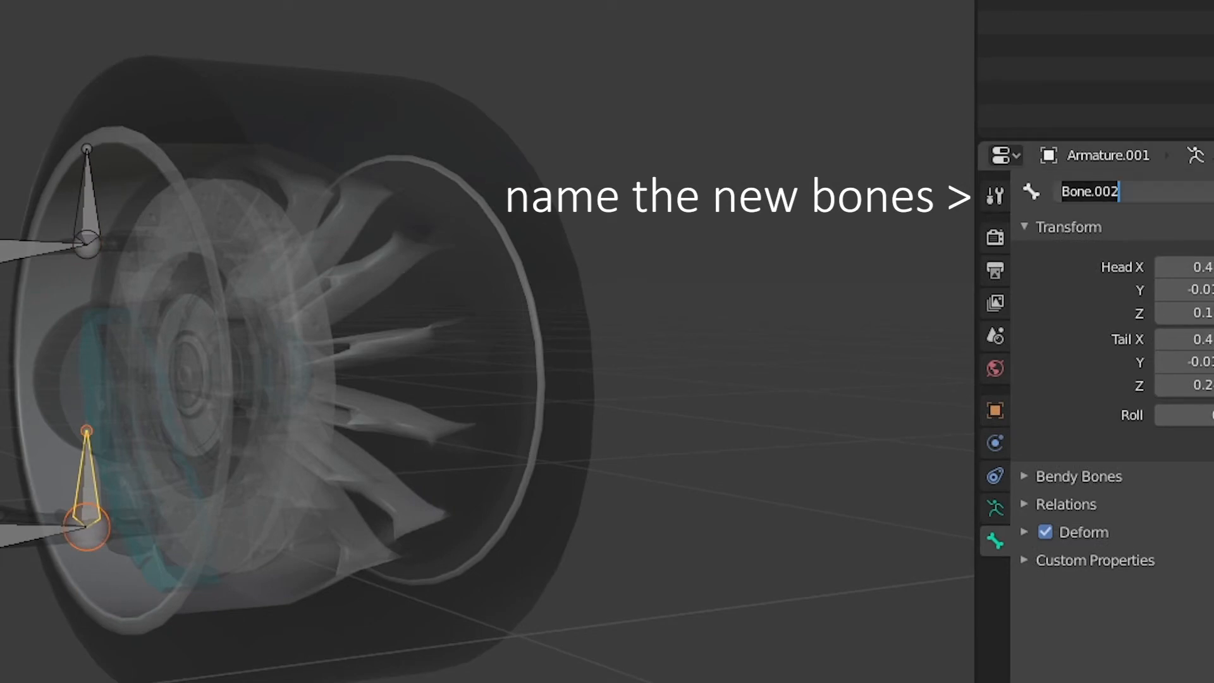
pyautogui.write('bottom arm')
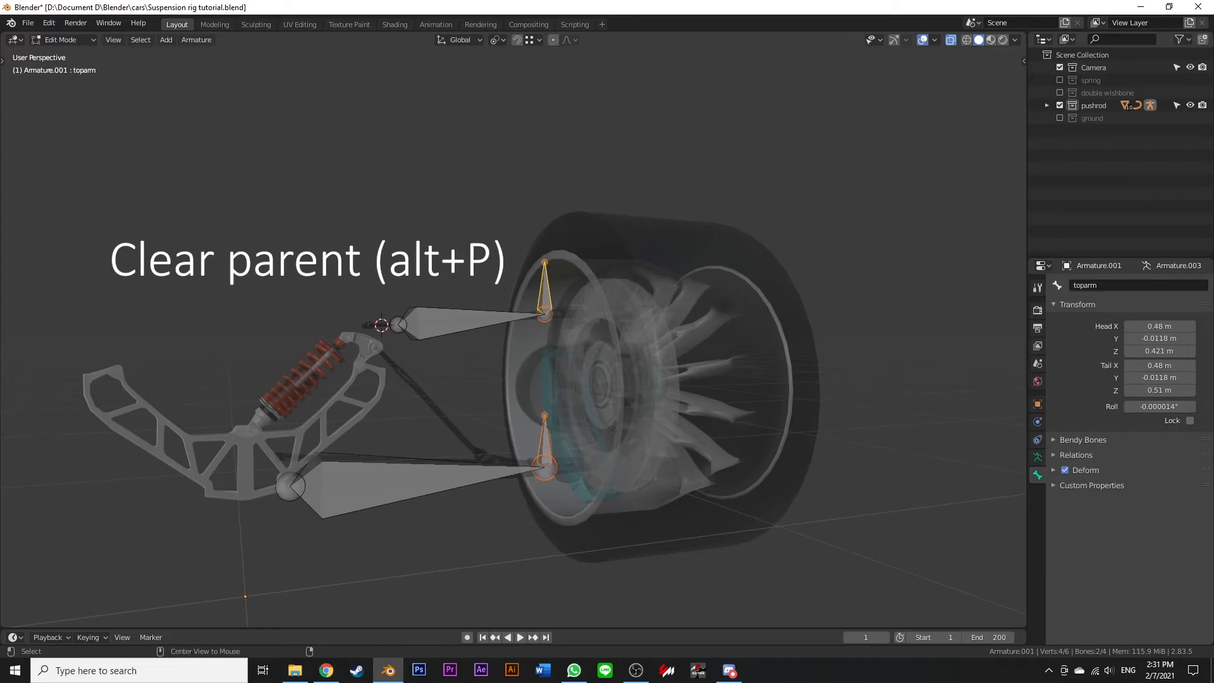
pyautogui.hotkey('alt', 'p')
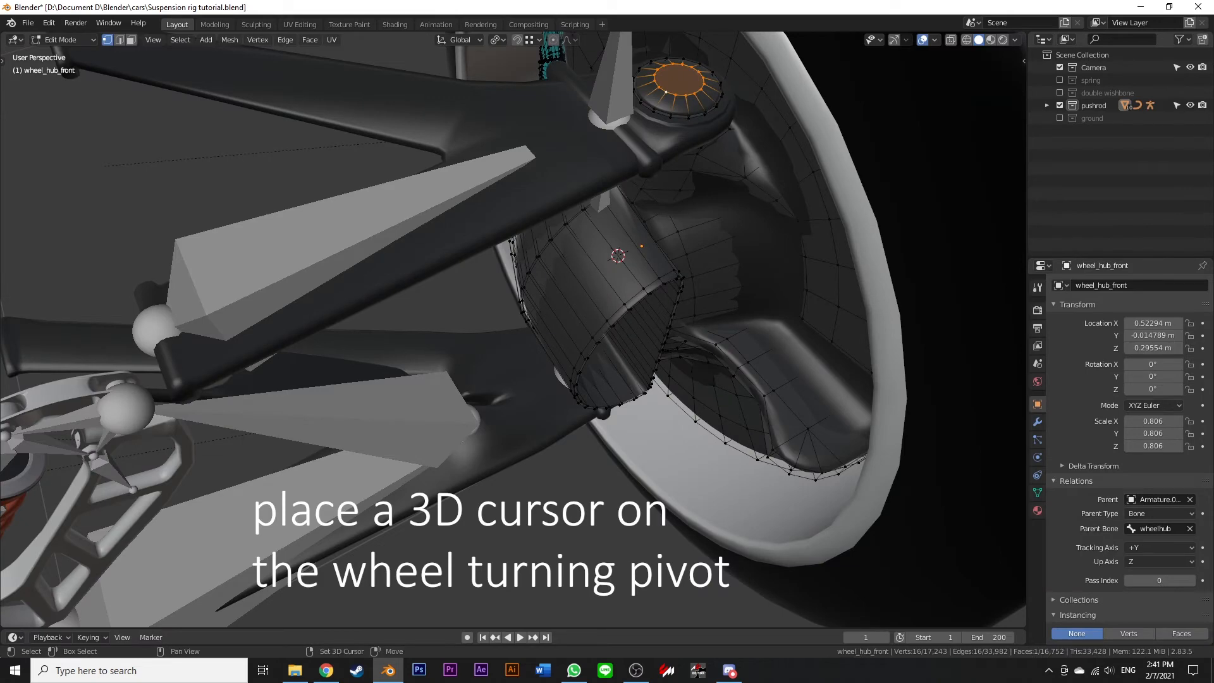
# Snap the 3D cursor to the selected top face of the wheel hub as the wheel's turning pivot
pyautogui.hotkey('shift', 's')
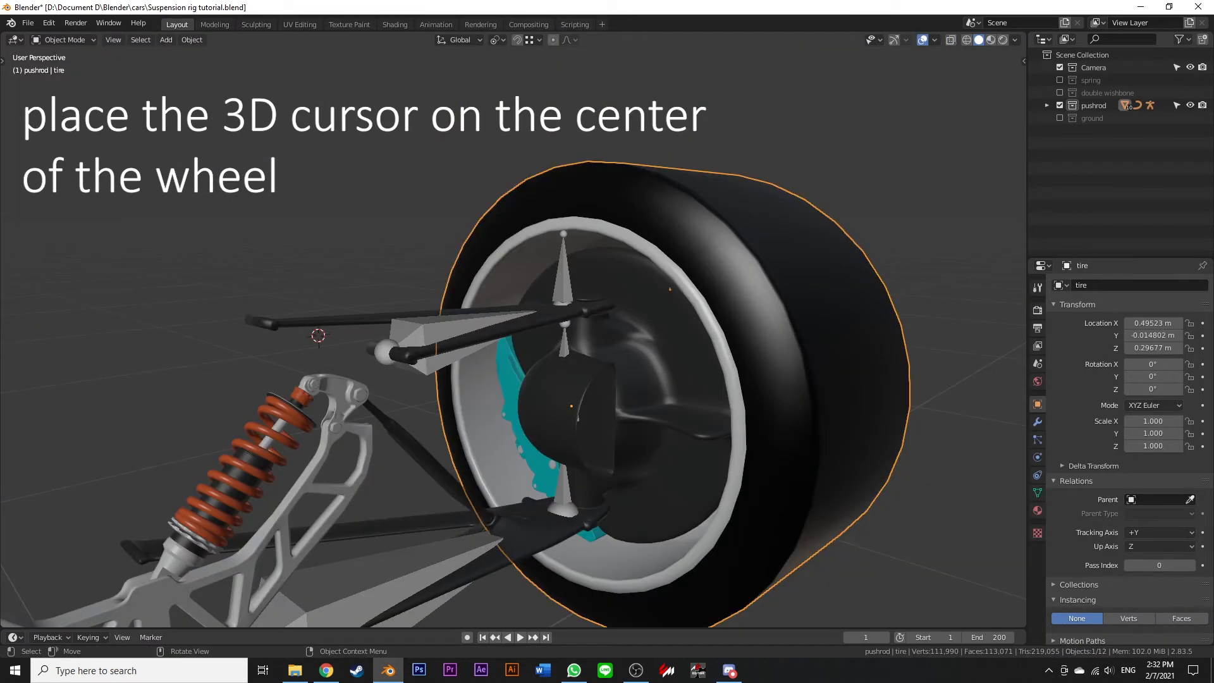
# Select an edge loop around the tire and snap the 3D cursor to the wheel's centre
pyautogui.press('Tab')
pyautogui.scroll(2, 569, 380)
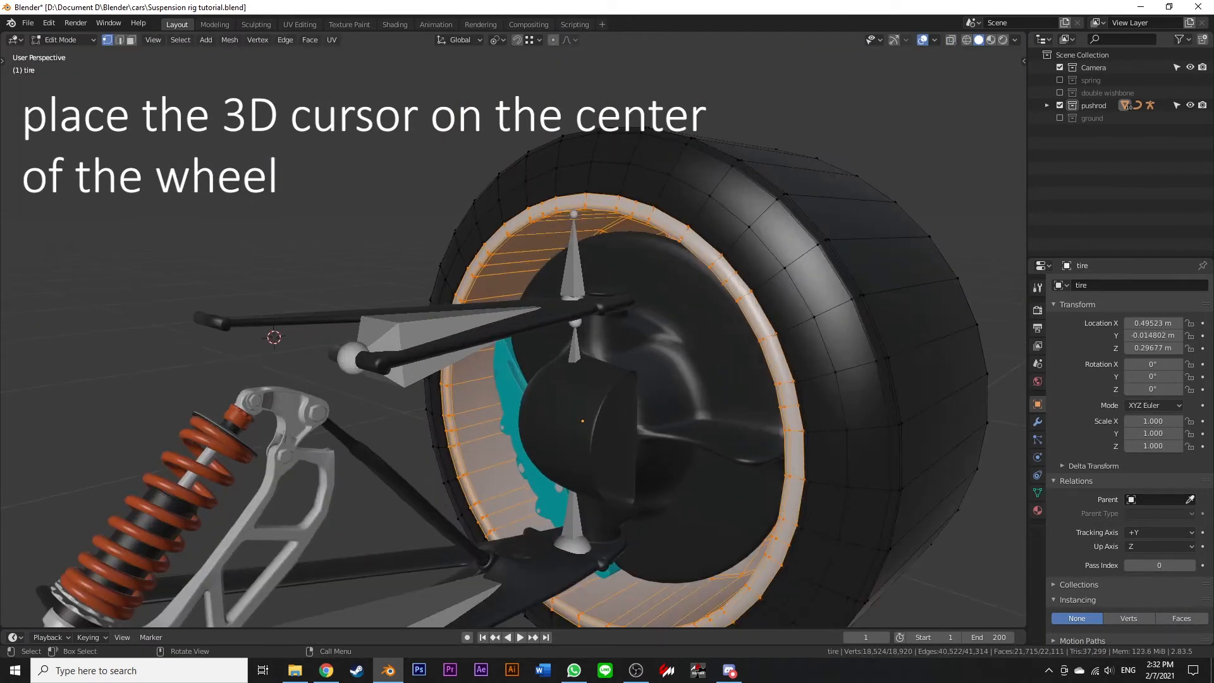
pyautogui.keyDown('alt'); pyautogui.click(680, 179); pyautogui.keyUp('alt')
pyautogui.scroll(-2, 593, 376)
pyautogui.hotkey('shift', 's')
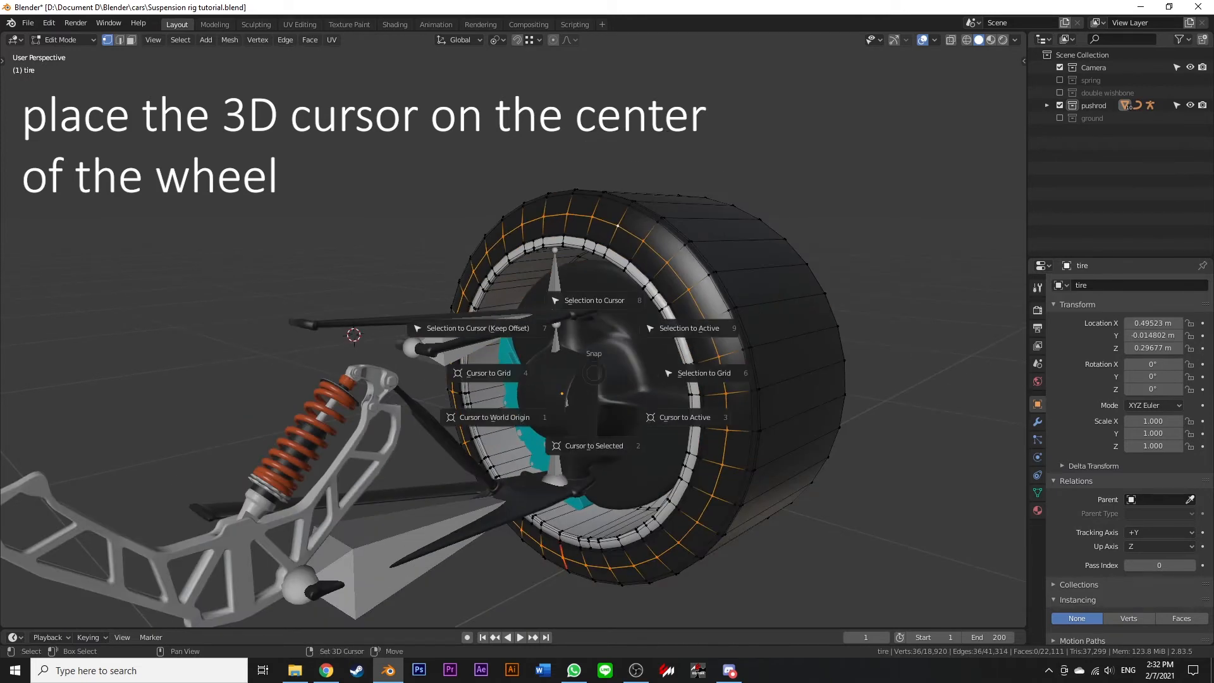
pyautogui.click(593, 445)
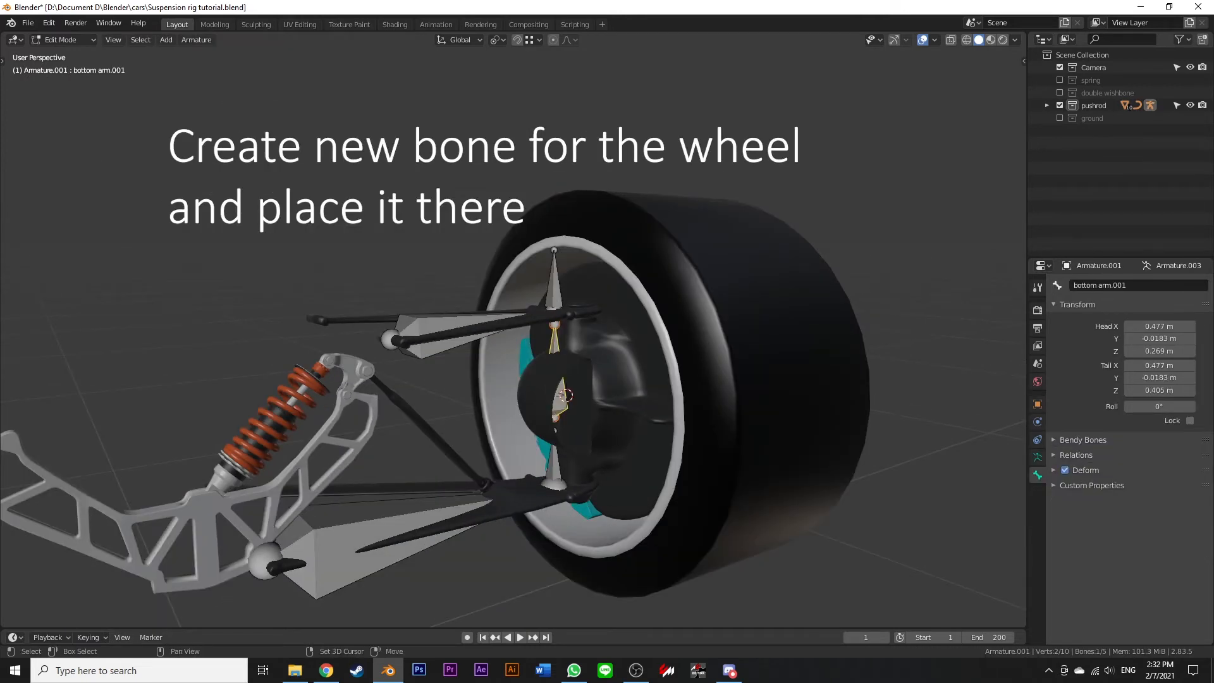
# Duplicate the hub bone for the wheel, snap it to the 3D cursor and rotate it 90° in the front view
pyautogui.hotkey('shift', 'd')
pyautogui.press('Escape')
pyautogui.hotkey('shift', 's')
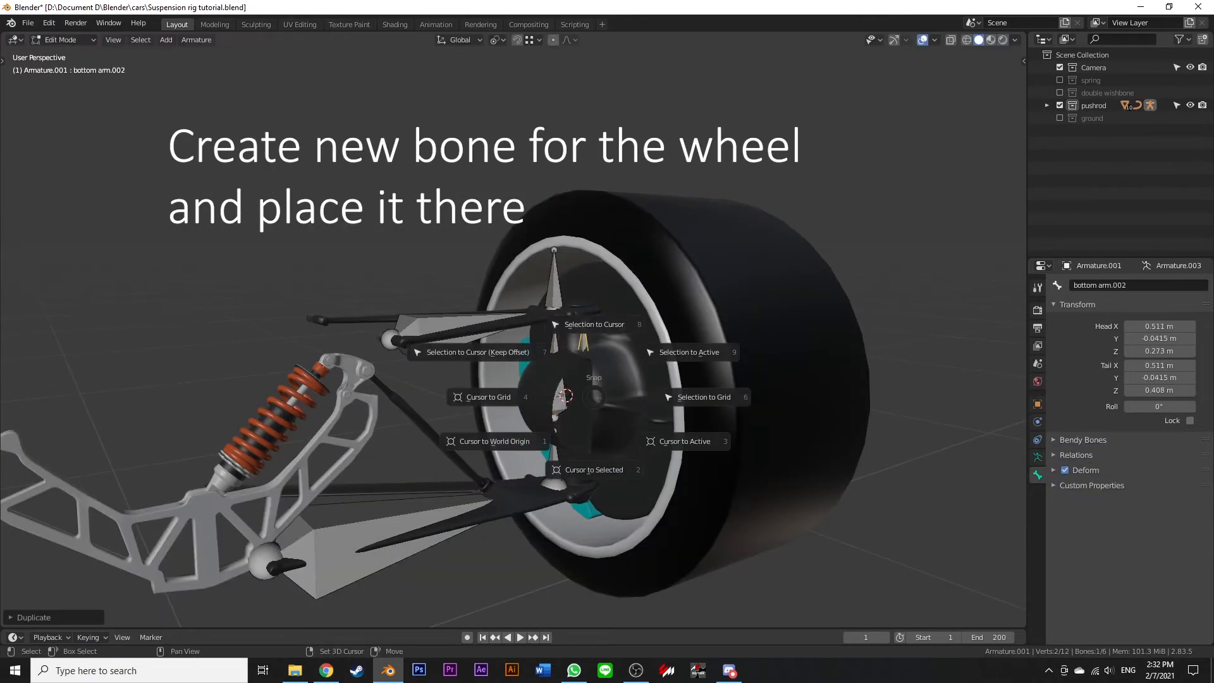
pyautogui.click(594, 324)
pyautogui.press('KP_1')
pyautogui.write('r90')
pyautogui.press('Return')
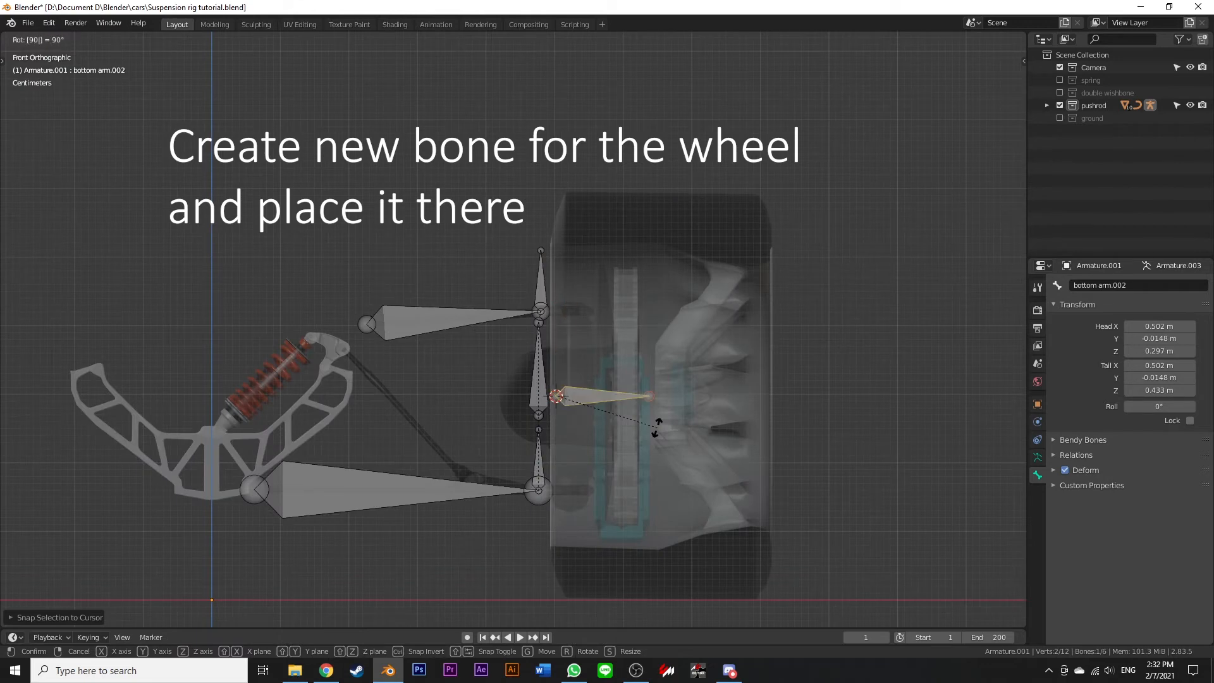
# Move the wheel bone outward along X to the wheel's outer side and parent it to the wheel hub bone
pyautogui.press('g')
pyautogui.press('x')
pyautogui.press('Return')
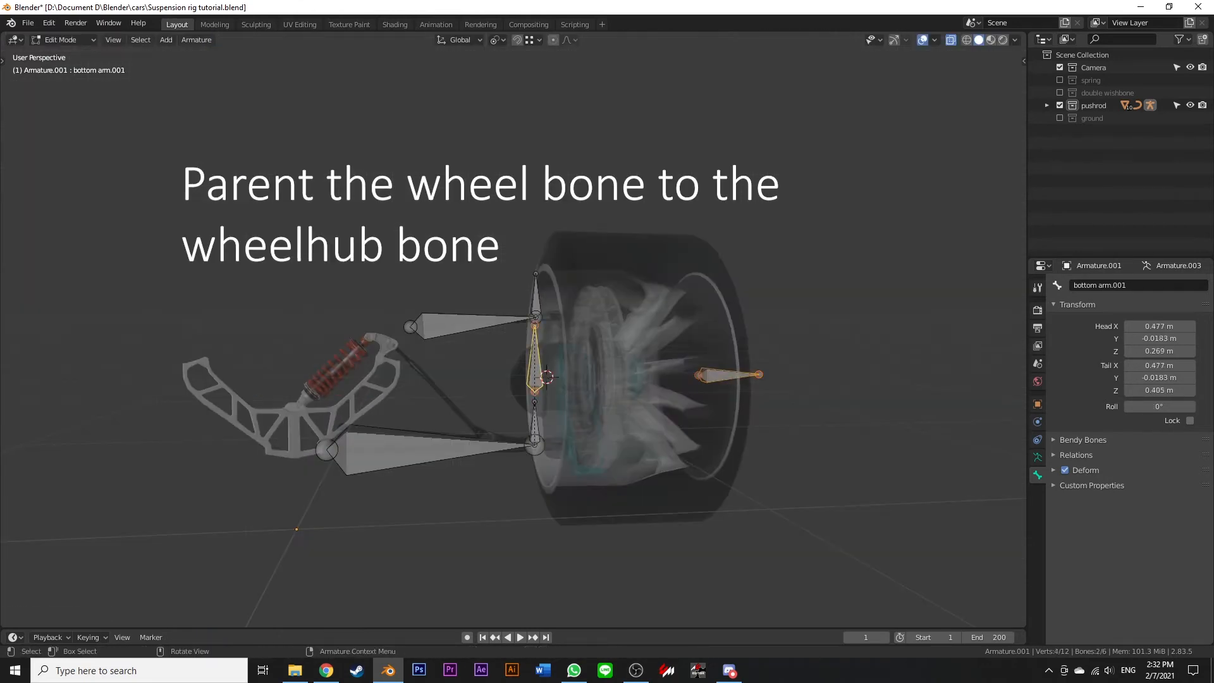
pyautogui.hotkey('ctrl', 'p')
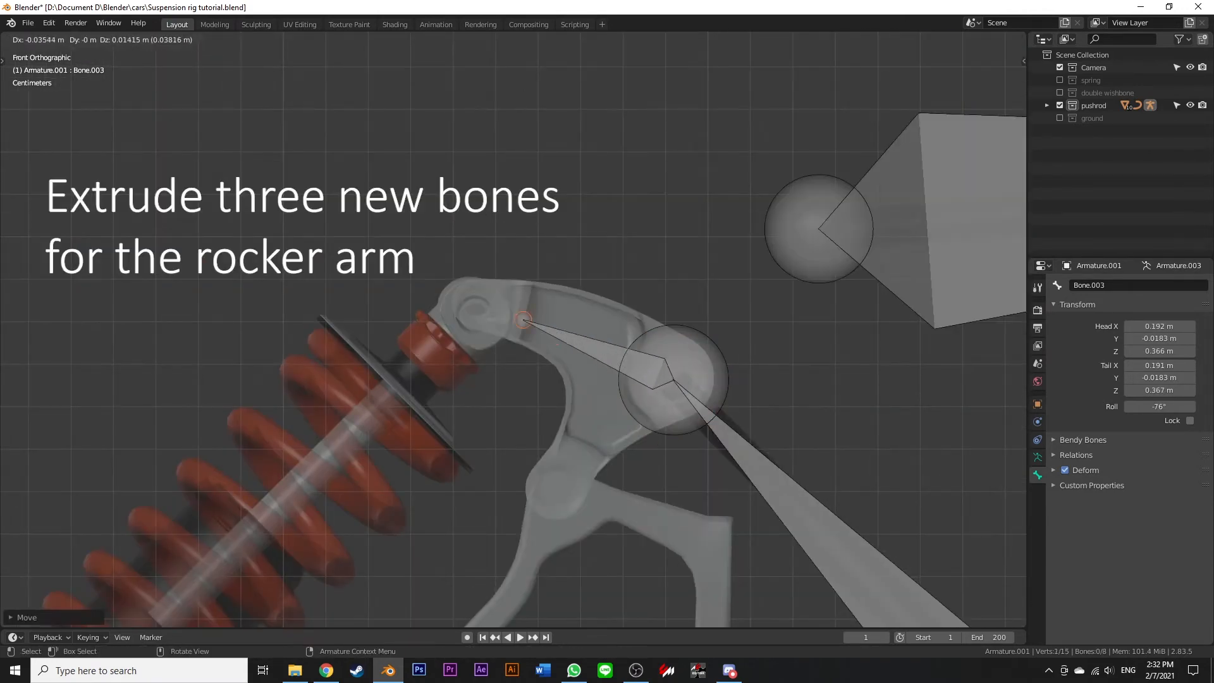
# Extrude rocker arm bones from the push rod joint to the shock joint, and from there to the rocker's lower pivot
pyautogui.click(473, 305)
pyautogui.scroll(-1, 473, 305)
pyautogui.press('e')
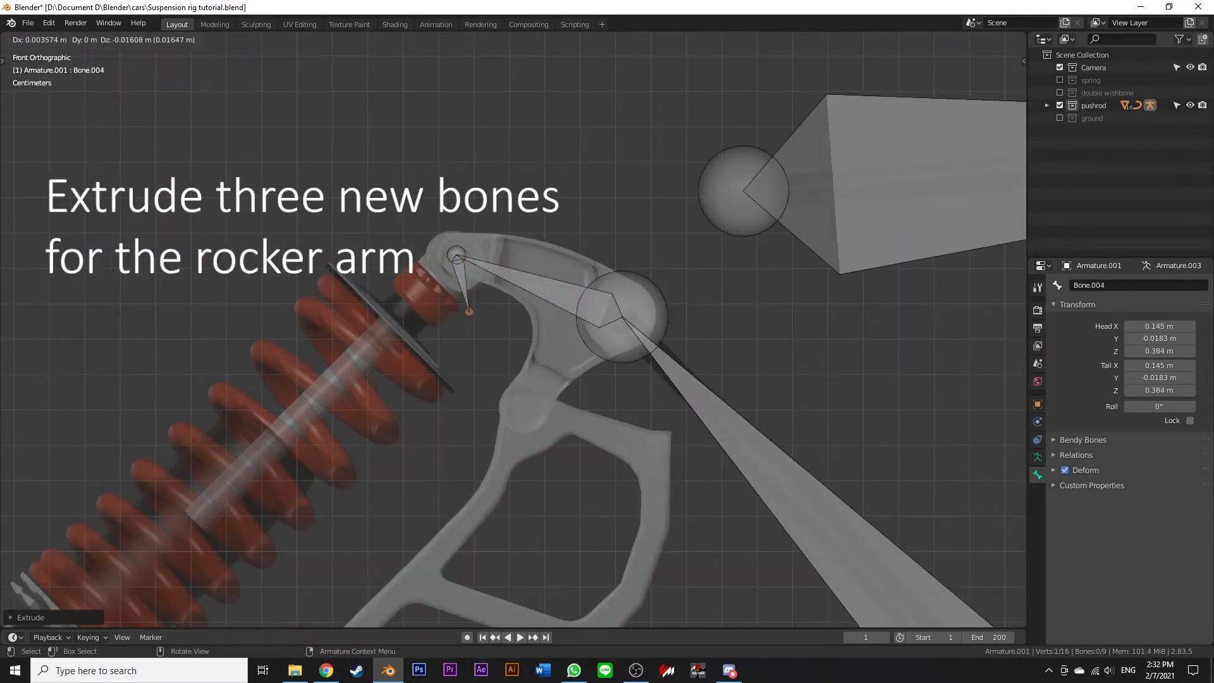
pyautogui.click(525, 406)
# Extrude a pivot bone about 0.046 m straight down along Z from the rocker arm's lower pivot
pyautogui.press('e')
pyautogui.press('z')
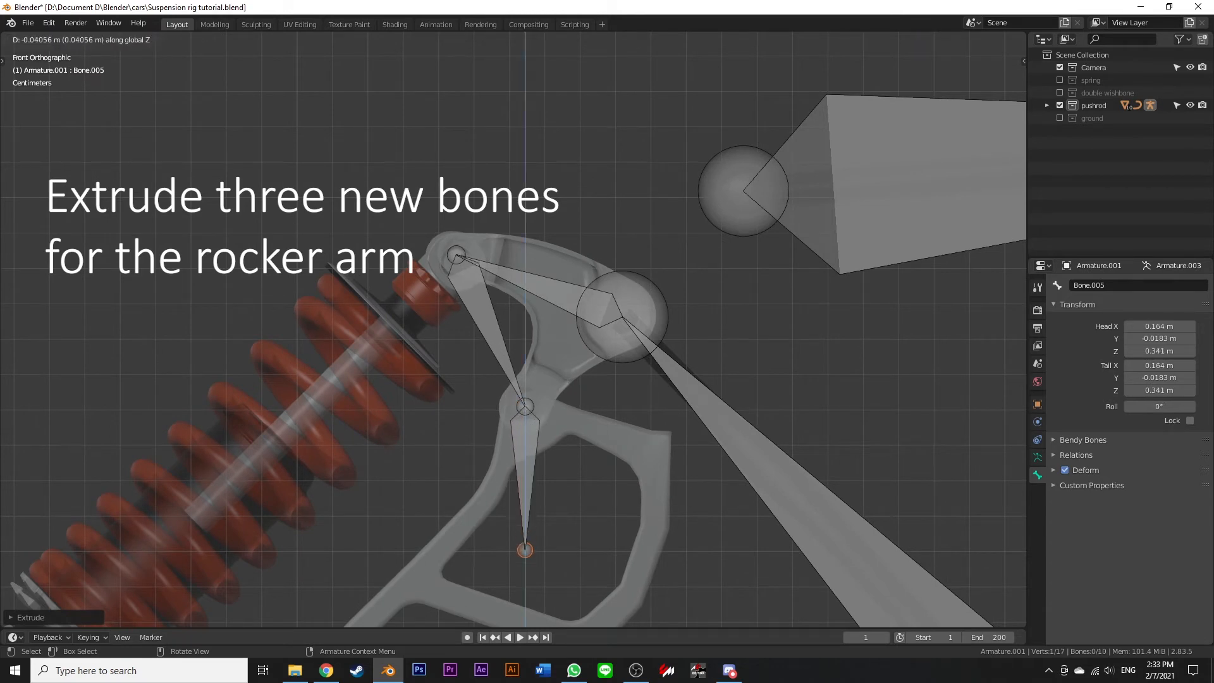
pyautogui.click(525, 570)
# Extrude a bone from the push rod joint to the rocker arm's lower pivot to close the triangle
pyautogui.click(620, 320)
pyautogui.press('e')
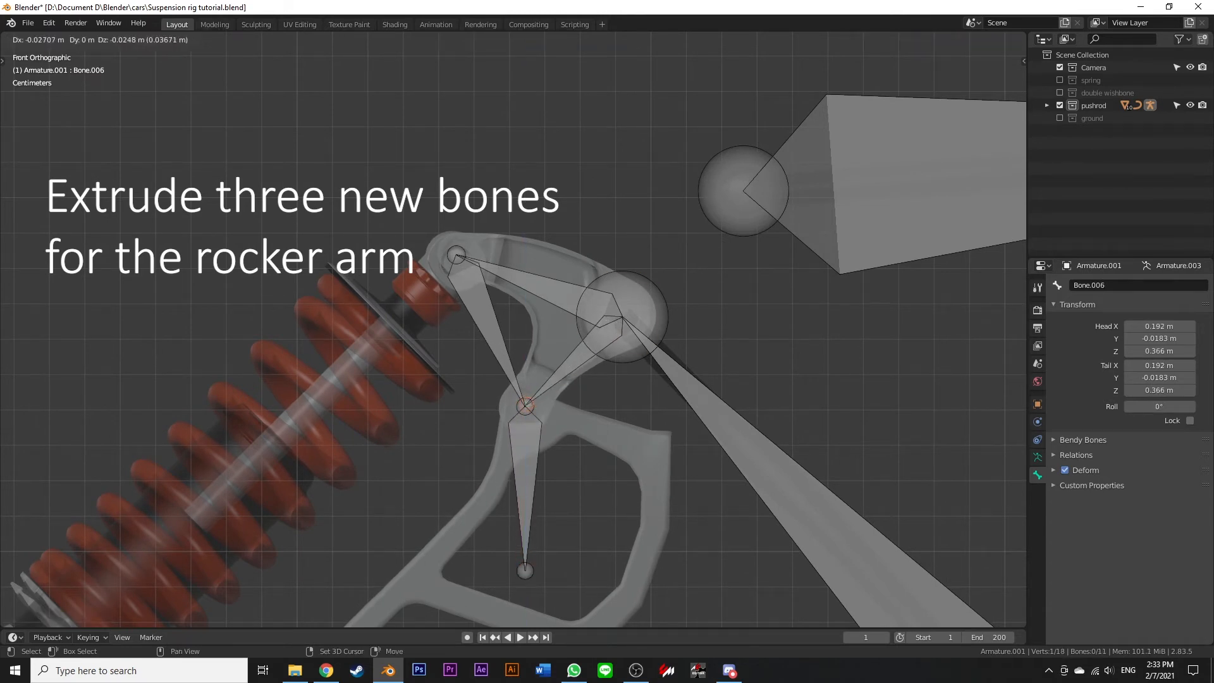
pyautogui.click(525, 406)
# Rename the pivot bone below the rocker arm's lower joint as v joint
pyautogui.scroll(-3, 466, 207)
pyautogui.click(500, 370)
pyautogui.click(1122, 285)
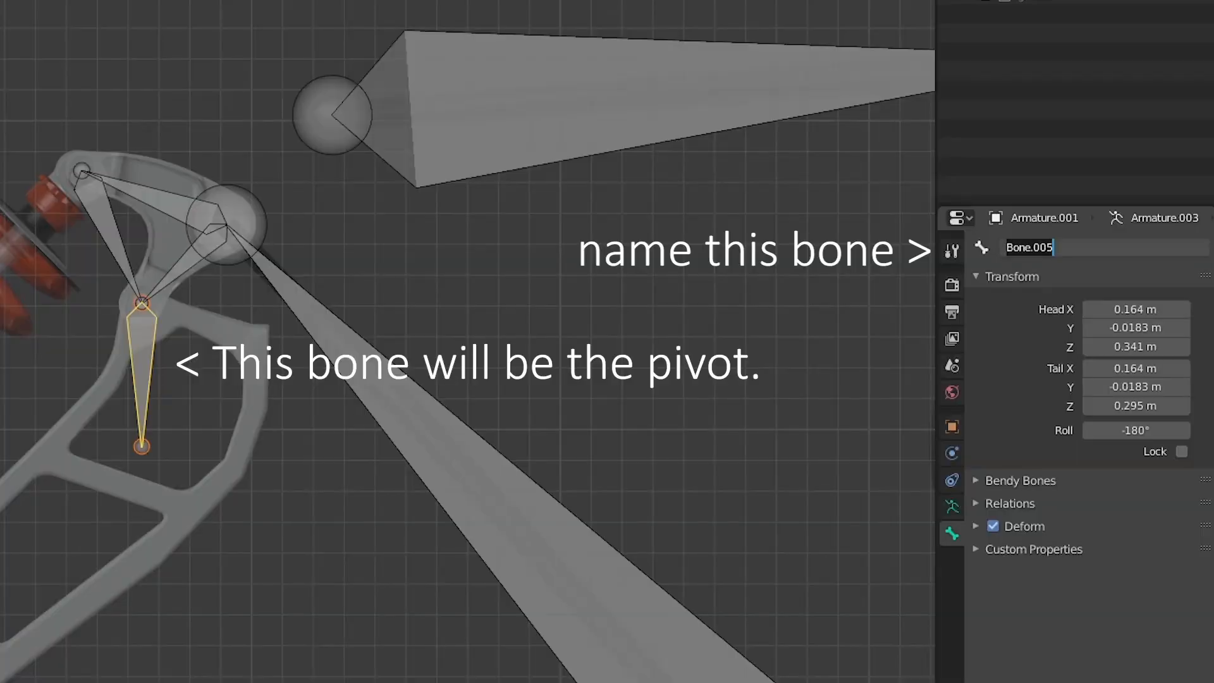
pyautogui.write('v joi')
pyautogui.write('nt')
pyautogui.press('Return')
# Clear the parent of the v joint bone
pyautogui.hotkey('alt', 'p')
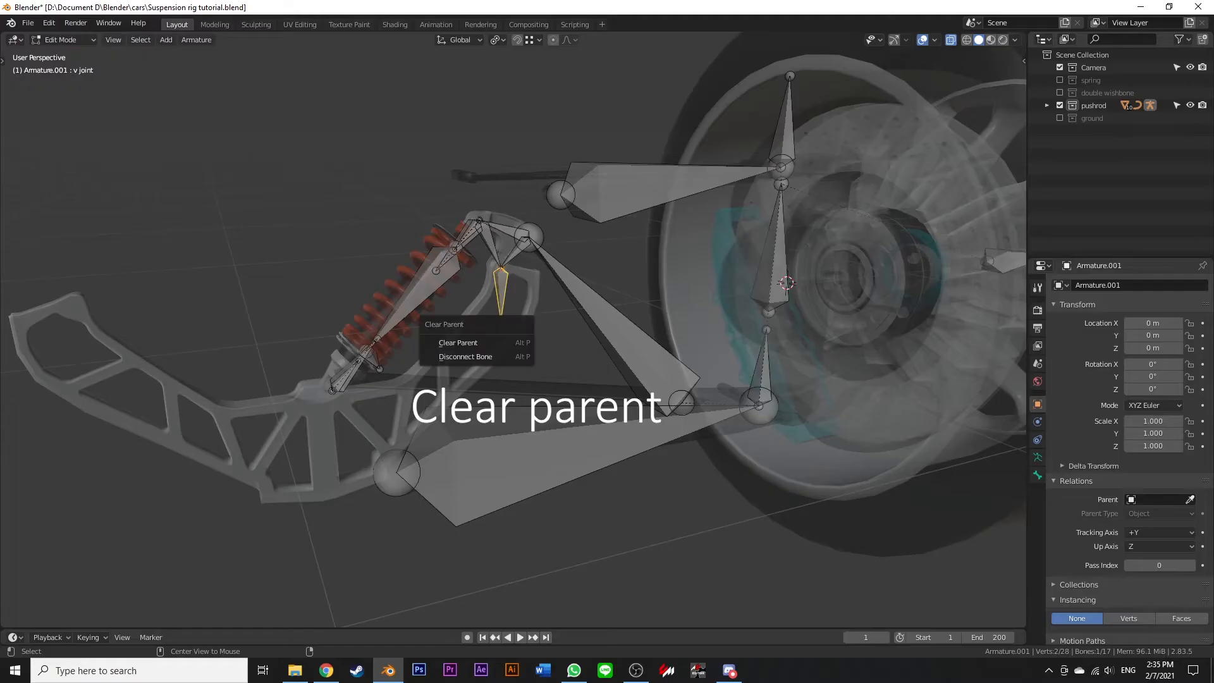
pyautogui.click(458, 342)
pyautogui.hotkey('alt', 'p')
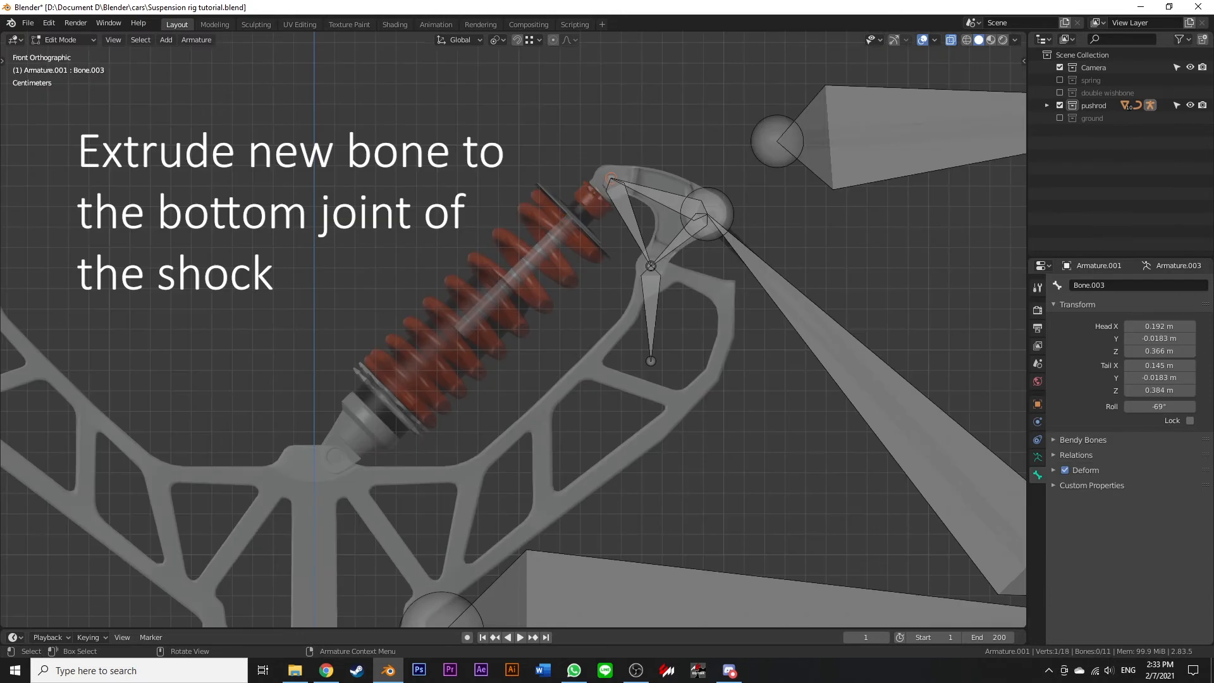
# Extrude a bone from the rocker's shock joint to the shock's bottom joint and subdivide it into two unparented halves, switching the lower half's direction
pyautogui.press('e')
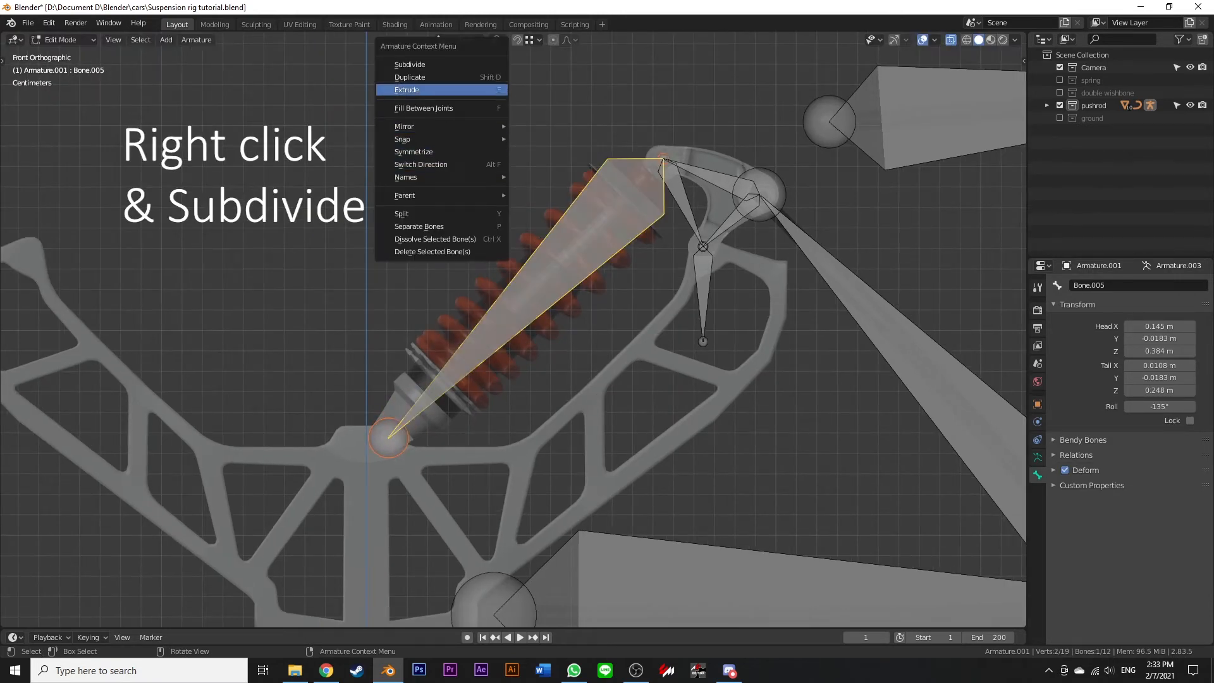
pyautogui.click(442, 65)
pyautogui.hotkey('alt', 'p')
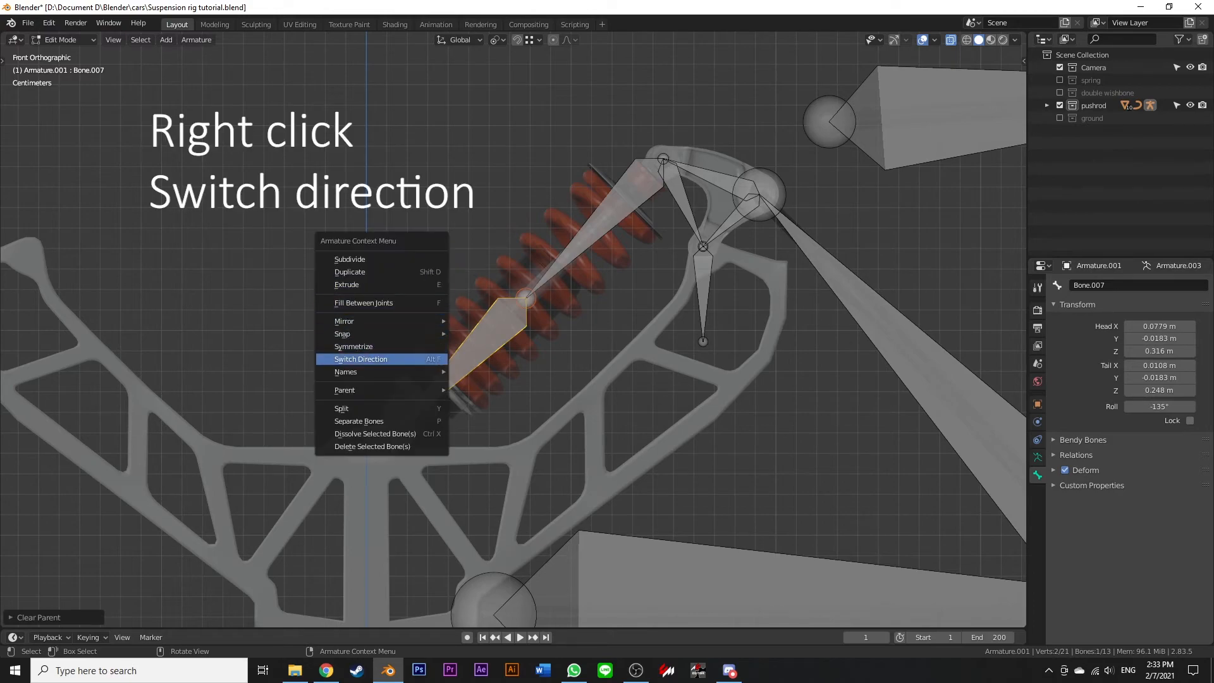
pyautogui.click(367, 346)
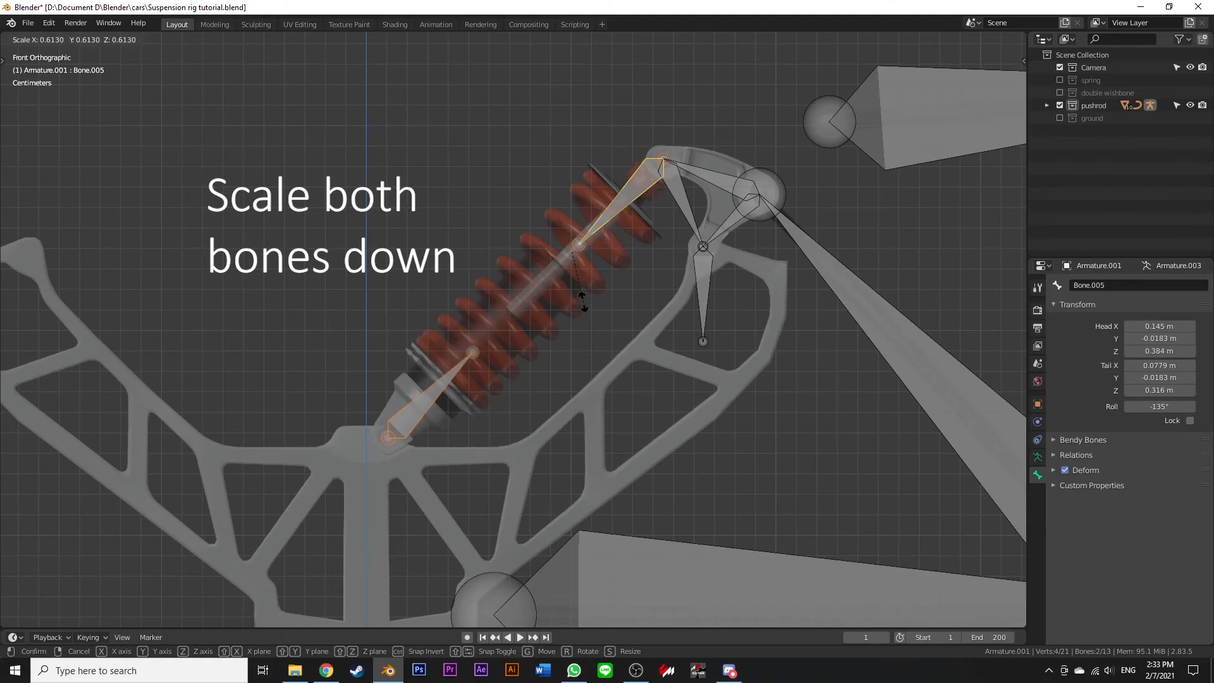
# Scale both shock bones down to about 0.6, then duplicate them in place and shrink the copies further
pyautogui.hotkey('shift', 'd')
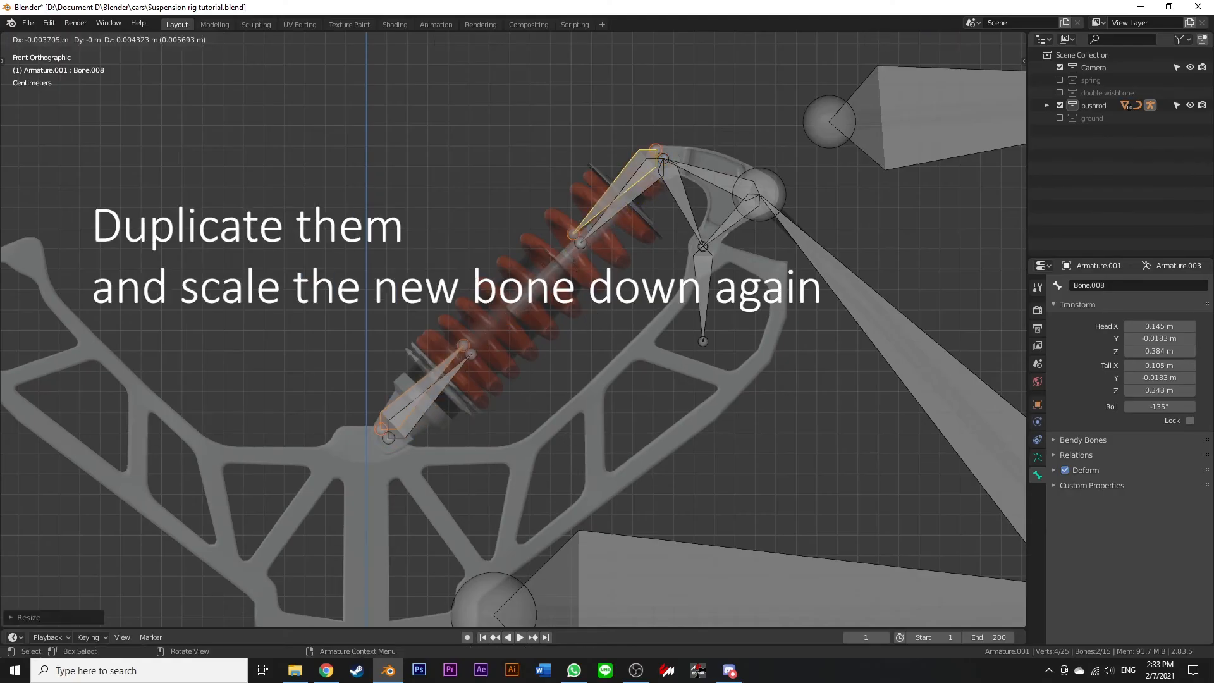
pyautogui.press('s')
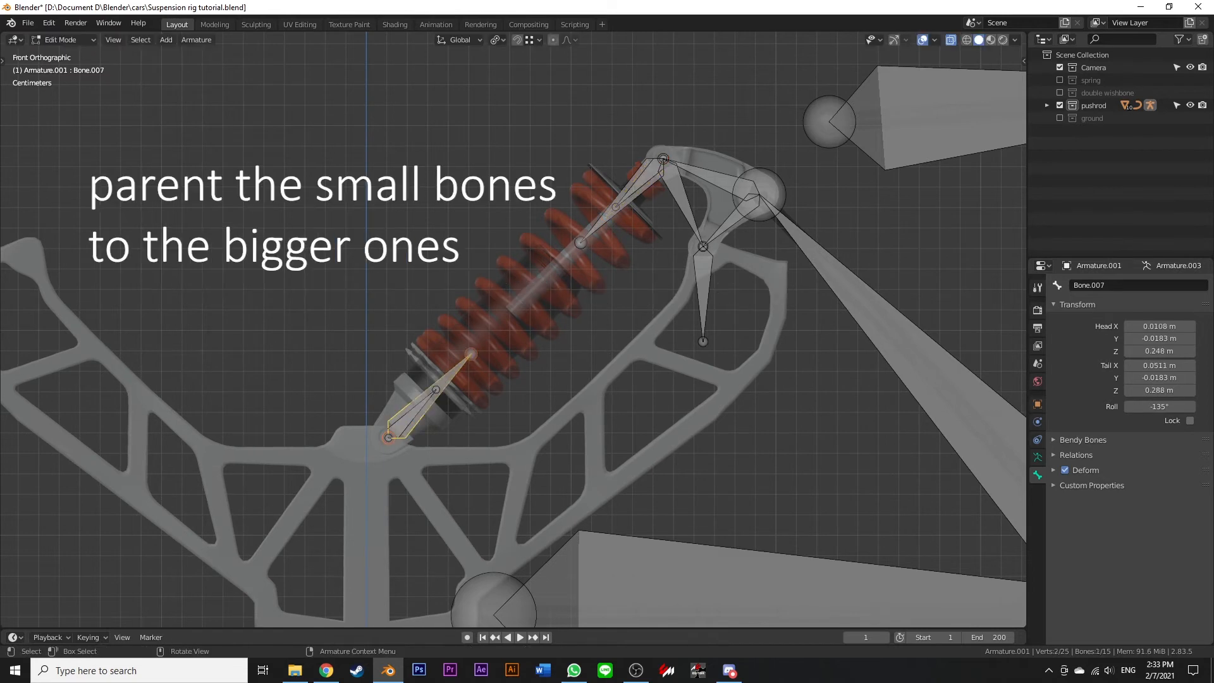
# Parent each small shock bone to the bigger bone it overlaps, using Keep Offset
pyautogui.hotkey('ctrl', 'p')
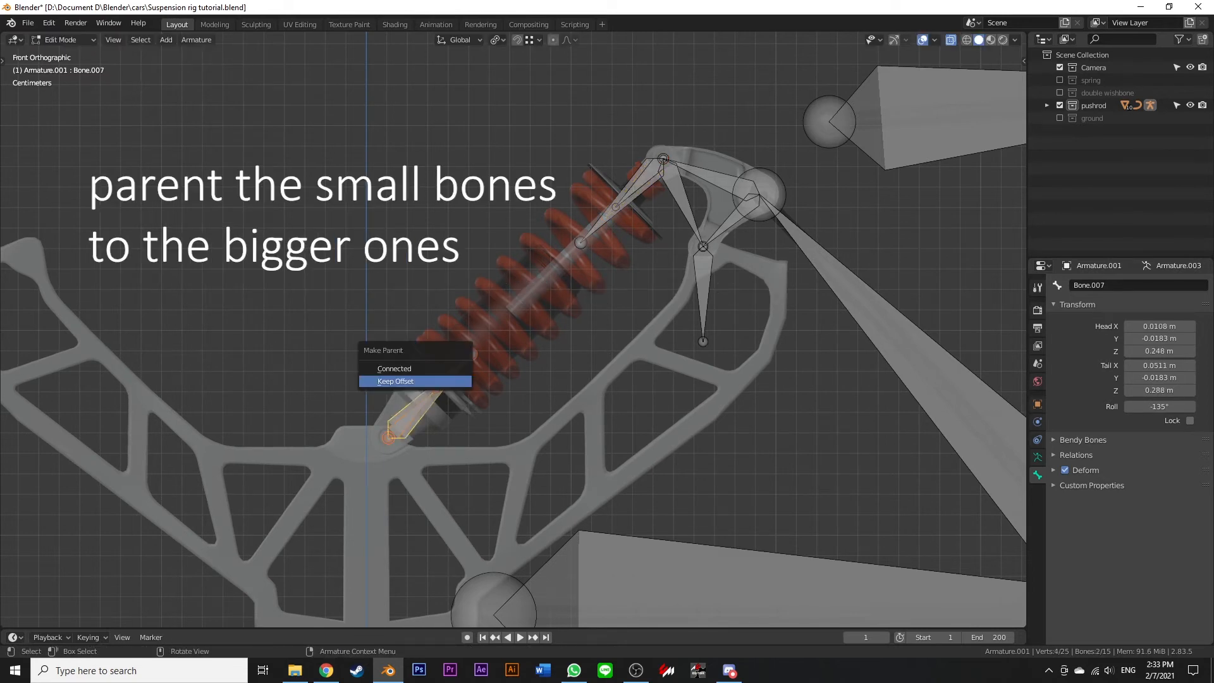
pyautogui.click(449, 381)
pyautogui.click(637, 184)
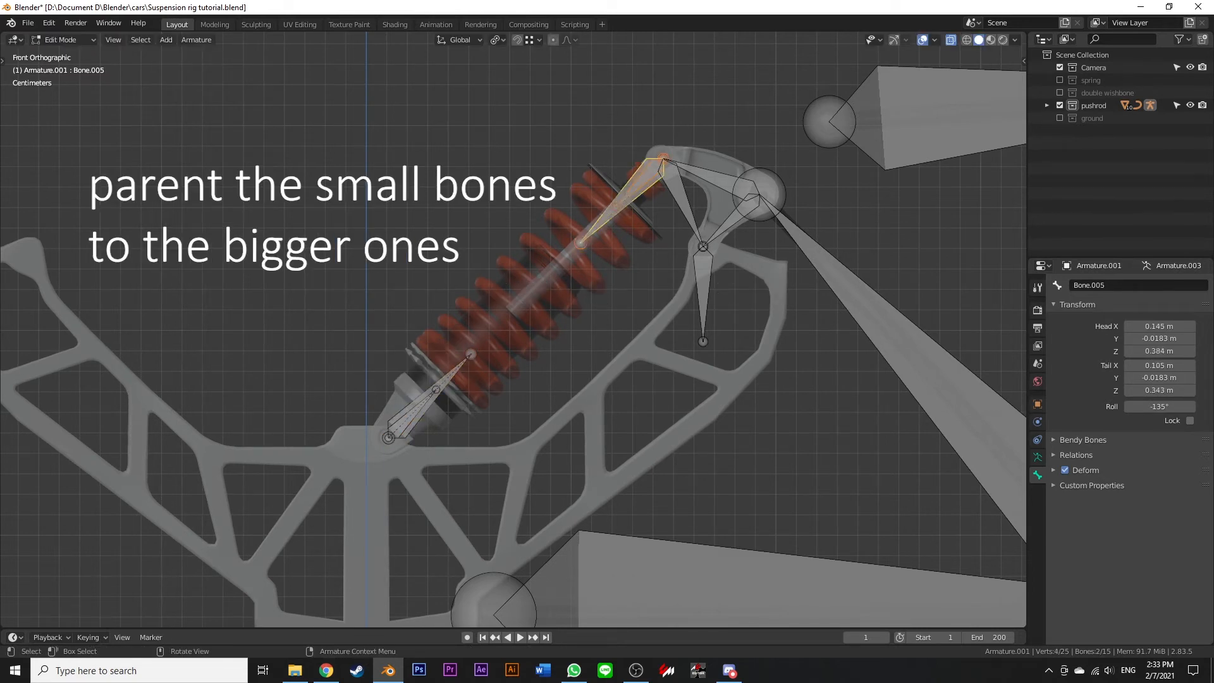
pyautogui.hotkey('ctrl', 'p')
pyautogui.click(493, 250)
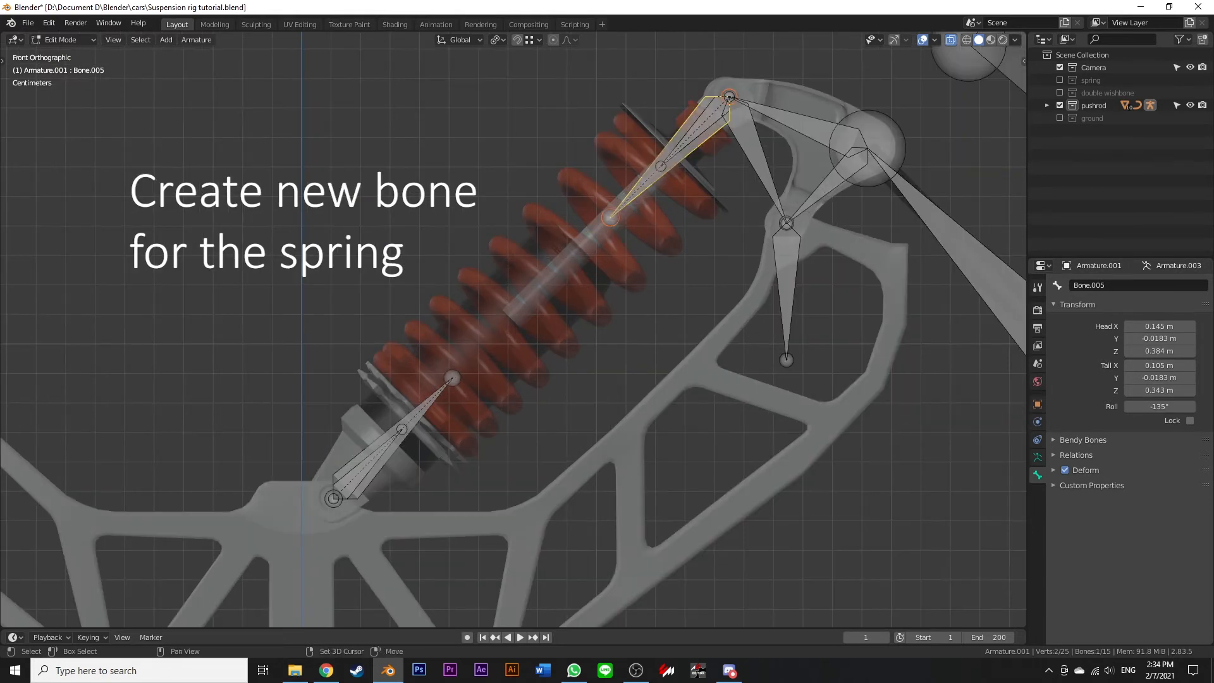
# Duplicate the large upper shock bone down along the shock axis and scale the copy up to span the spring
pyautogui.hotkey('shift', 'd')
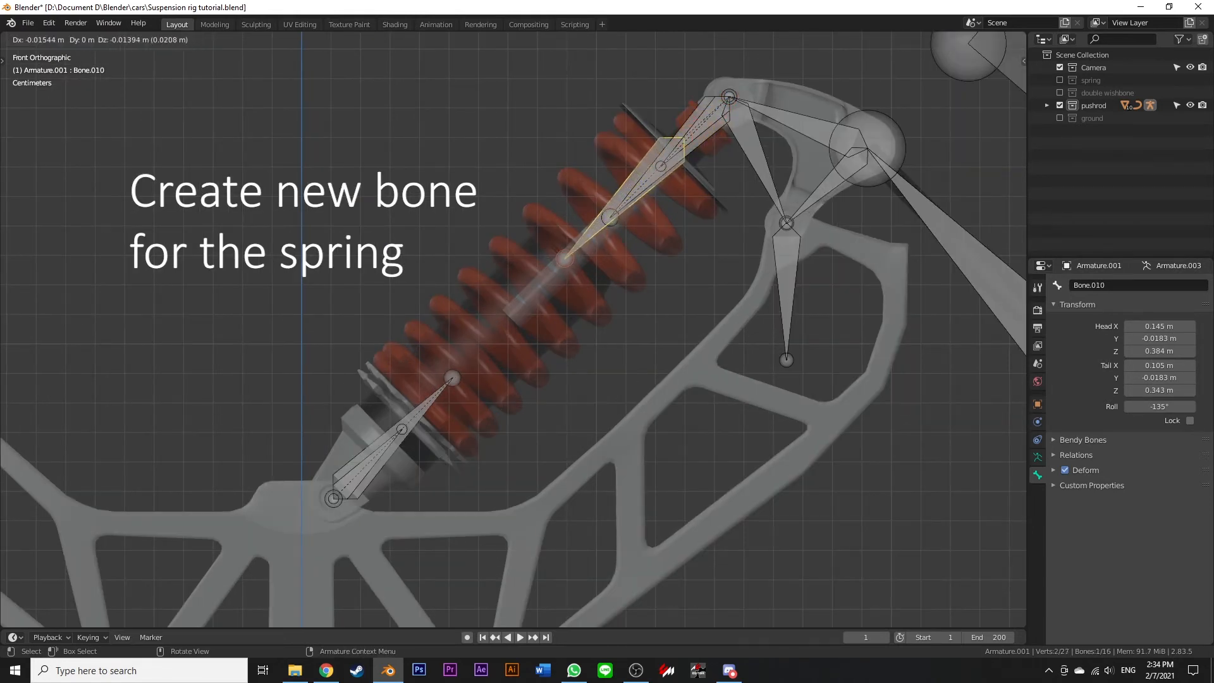
pyautogui.press('s')
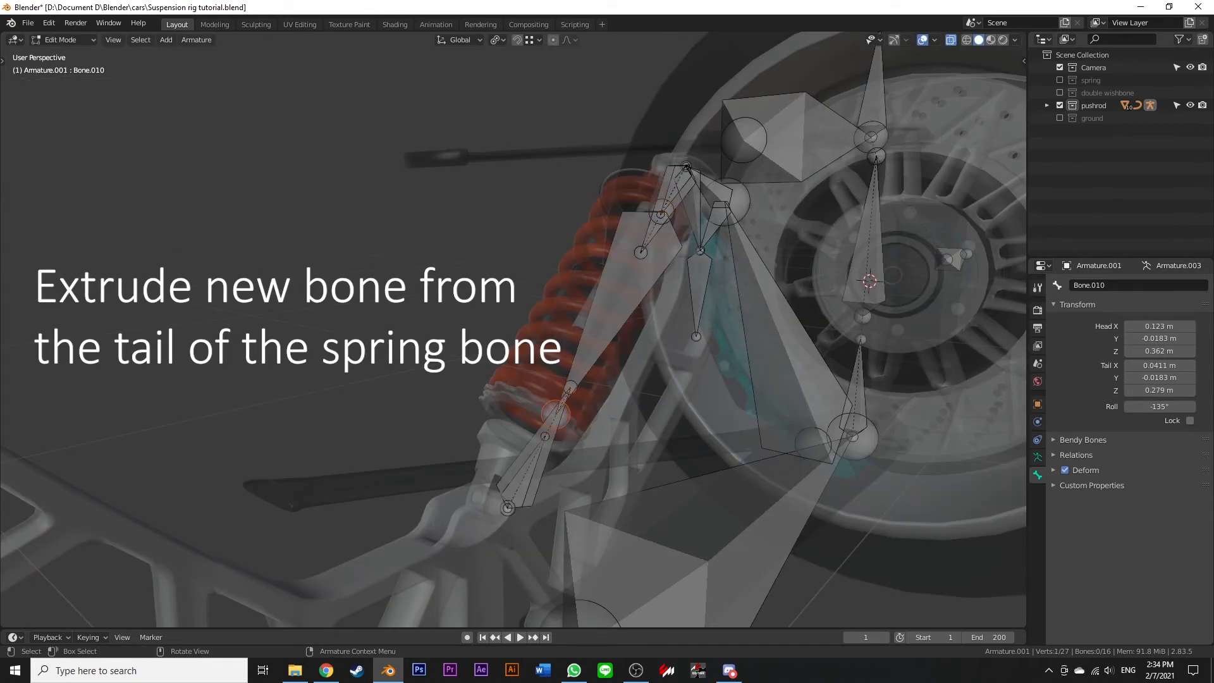
# Extrude a bone about 0.05 m along Y from the tail of the long spring bone and name it spring
pyautogui.press('e')
pyautogui.press('y')
pyautogui.click(664, 438)
pyautogui.write('sp')
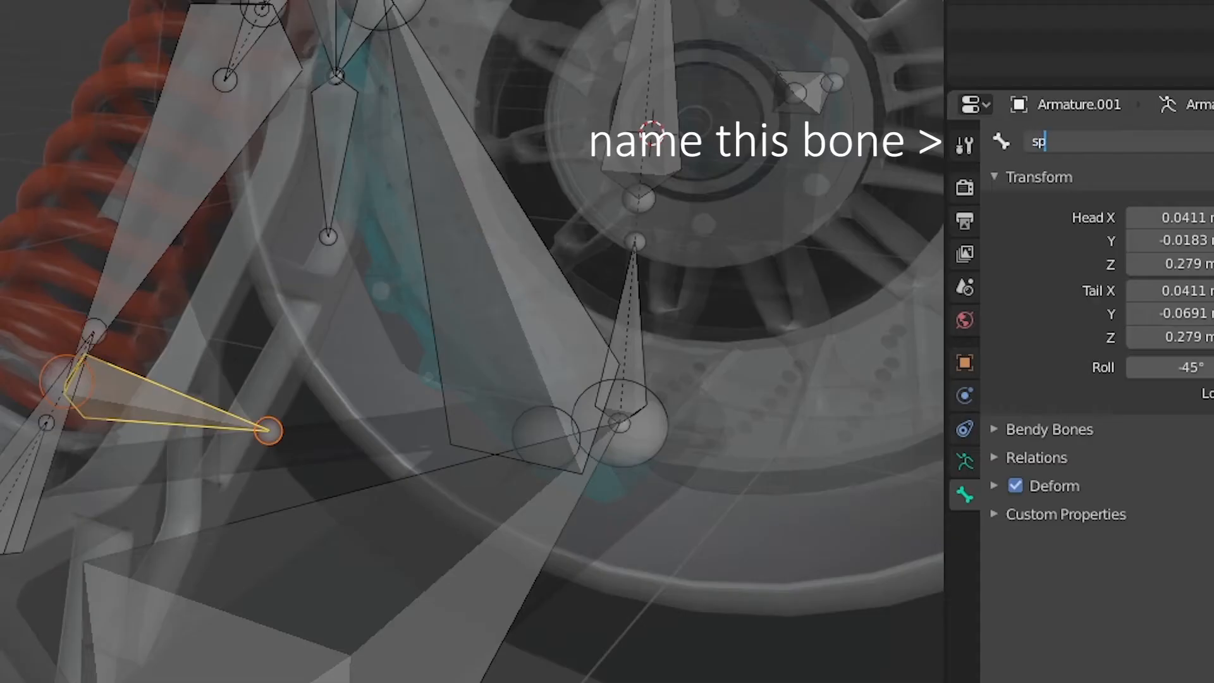
pyautogui.write('ring')
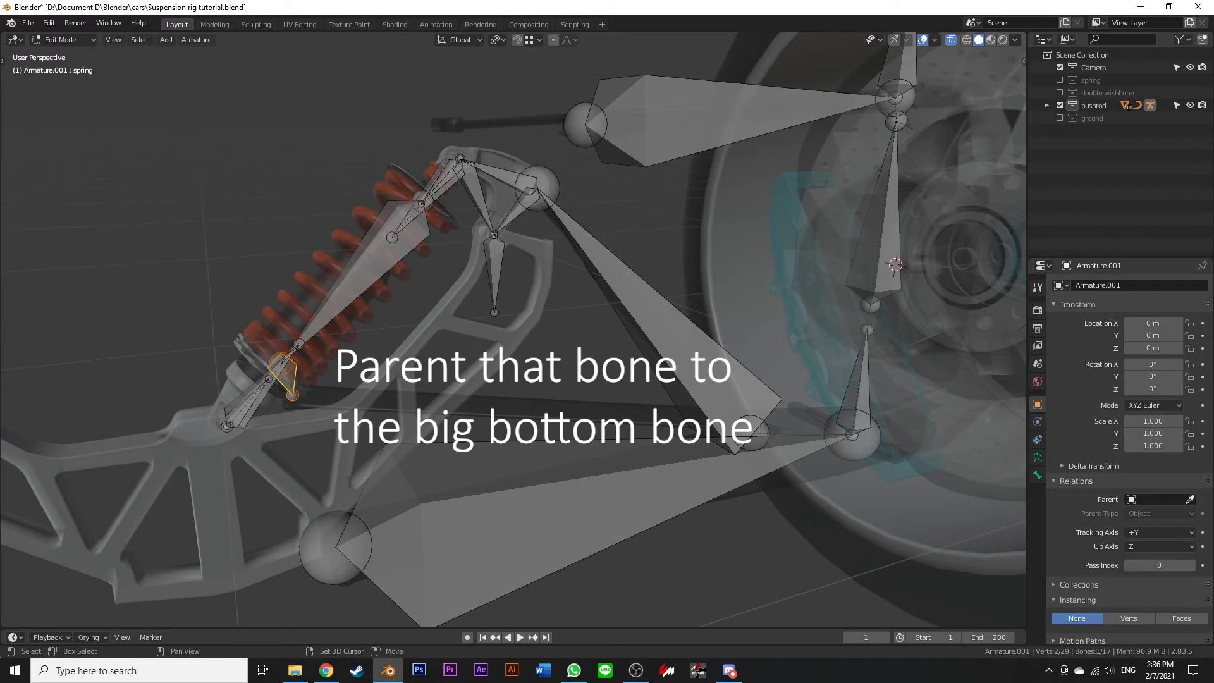
# Parent the bone named spring to the large lower shock bone, and the long spring bone to the large upper one
pyautogui.hotkey('ctrl', 'p')
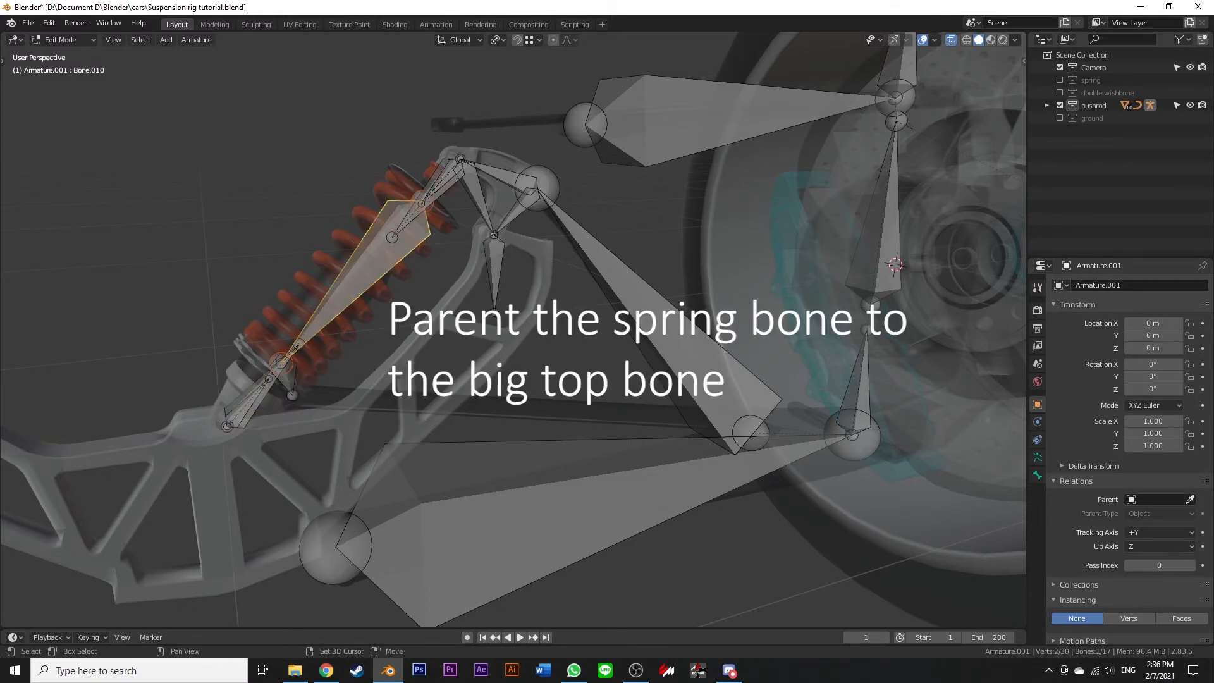
pyautogui.keyDown('shift'); pyautogui.click(448, 177); pyautogui.keyUp('shift')
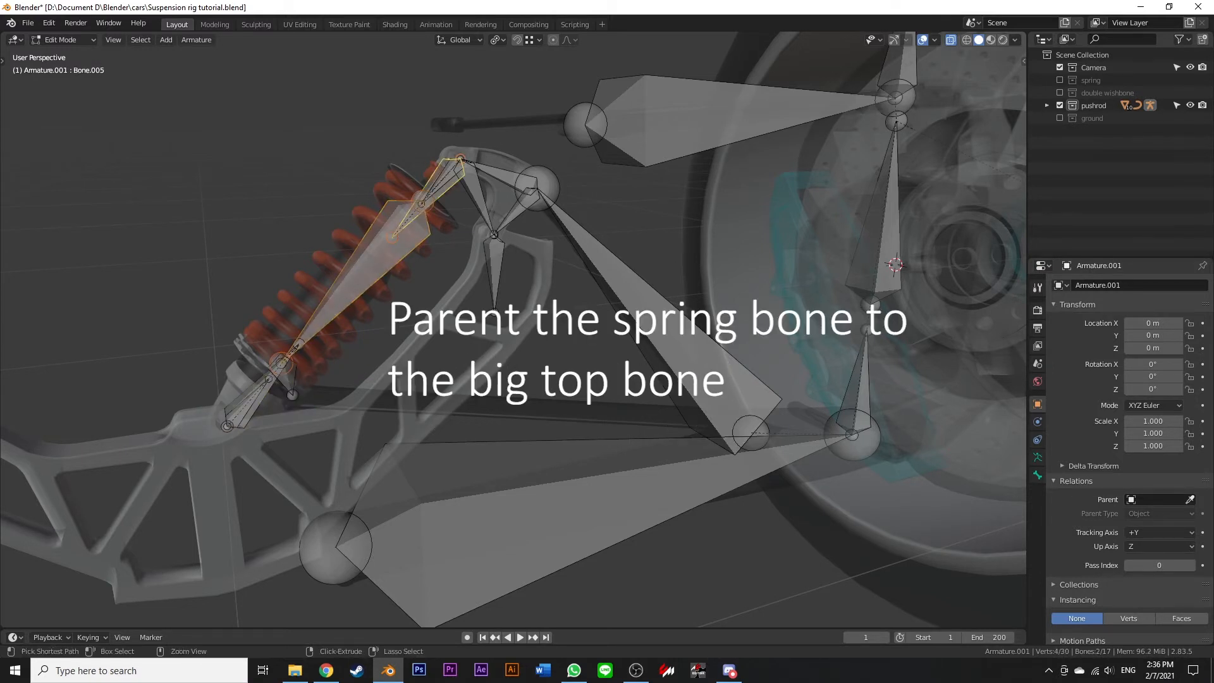
pyautogui.hotkey('ctrl', 'p')
pyautogui.click(420, 217)
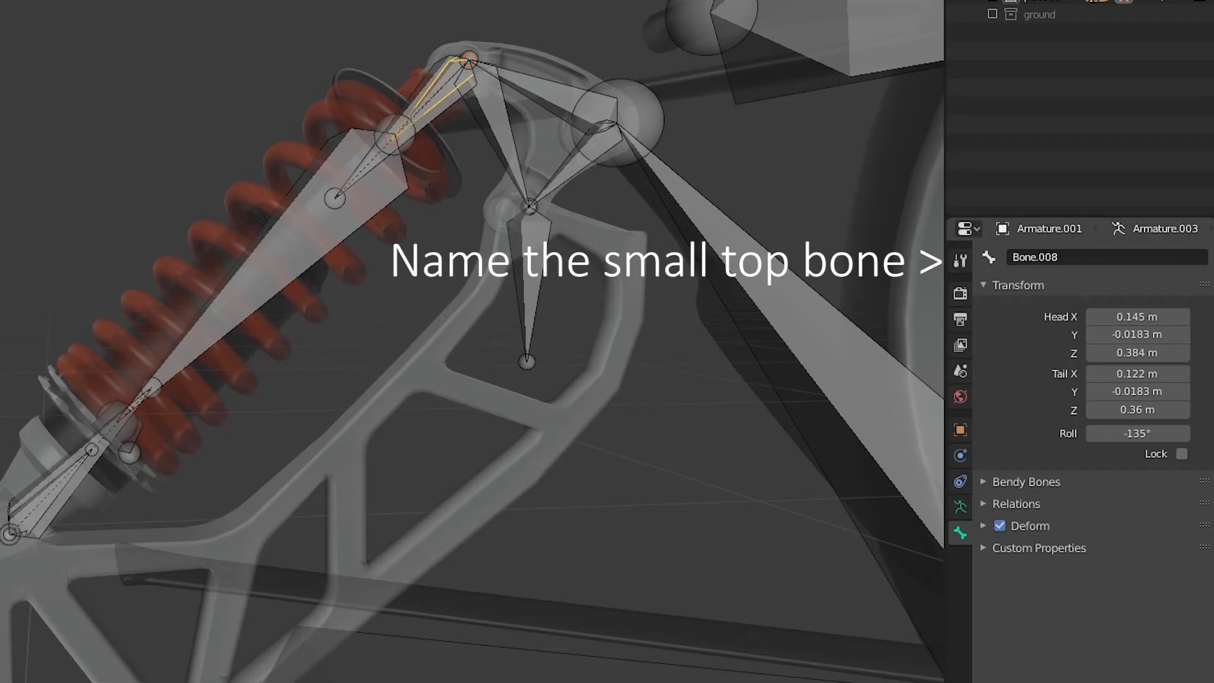
# Name the small upper shock bone top and the small lower shock bone bottom
pyautogui.click(1106, 257)
pyautogui.write('top')
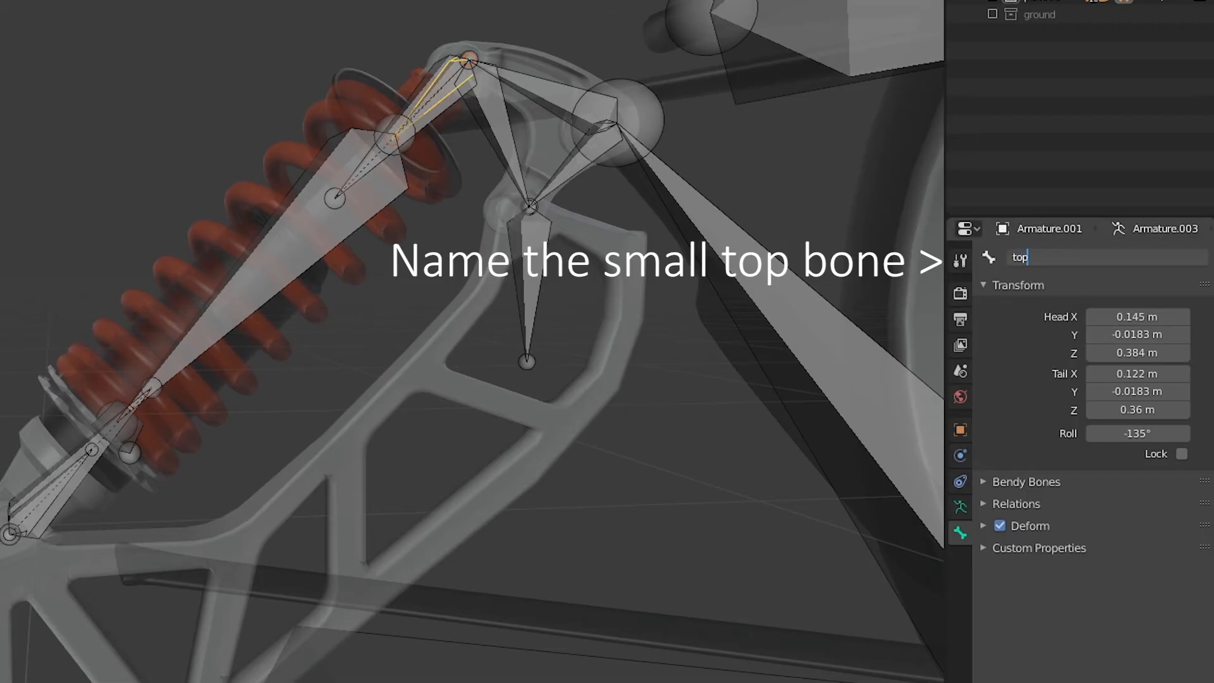
pyautogui.press('Return')
pyautogui.write('o')
pyautogui.write('ttom')
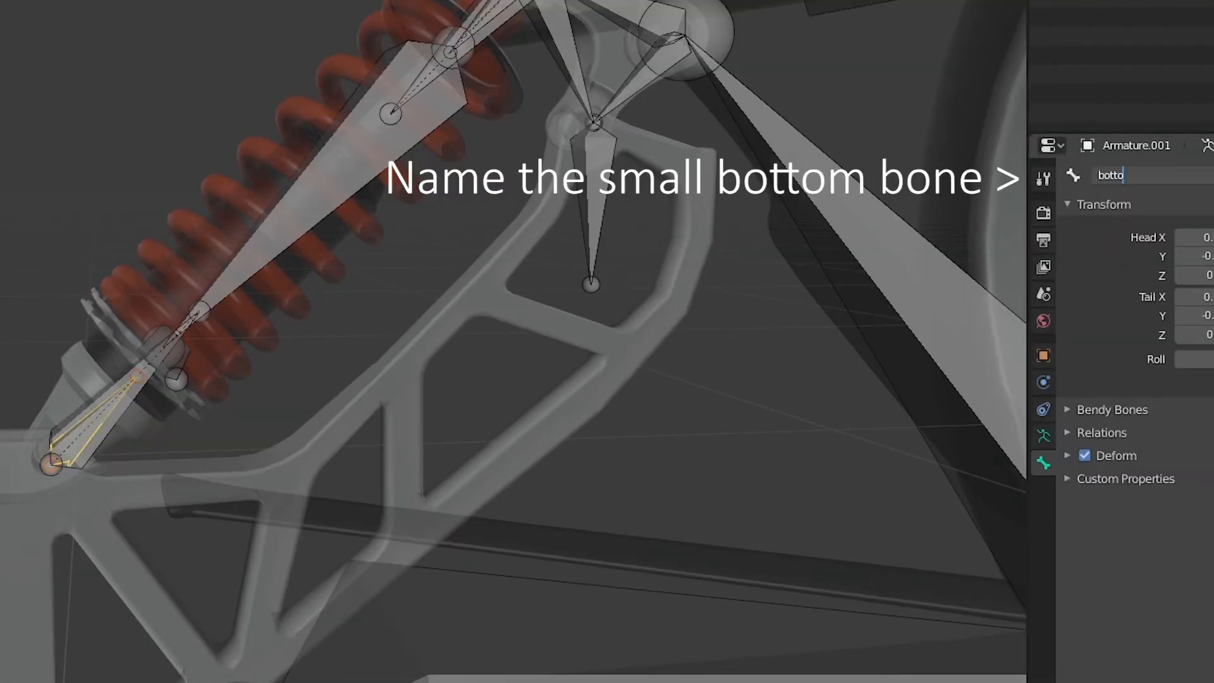
pyautogui.press('Return')
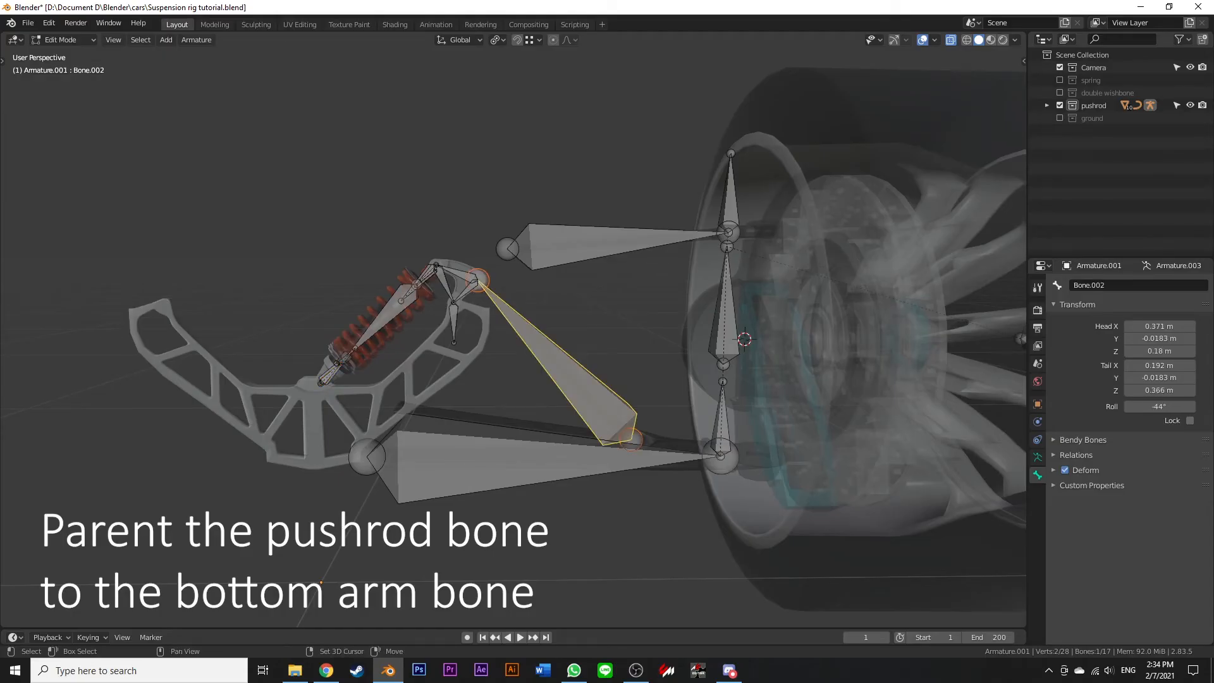
# Parent the push rod bone to the lower arm bone with Keep Offset
pyautogui.keyDown('shift'); pyautogui.click(506, 459); pyautogui.keyUp('shift')
pyautogui.hotkey('ctrl', 'p')
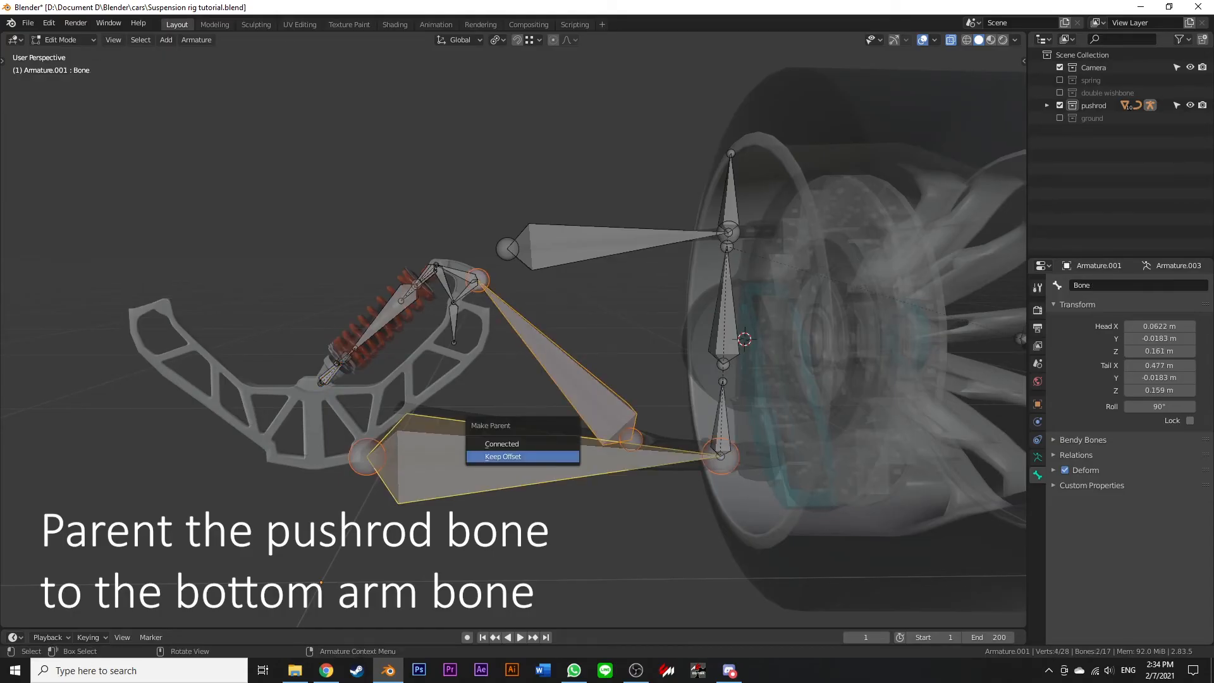
pyautogui.click(502, 456)
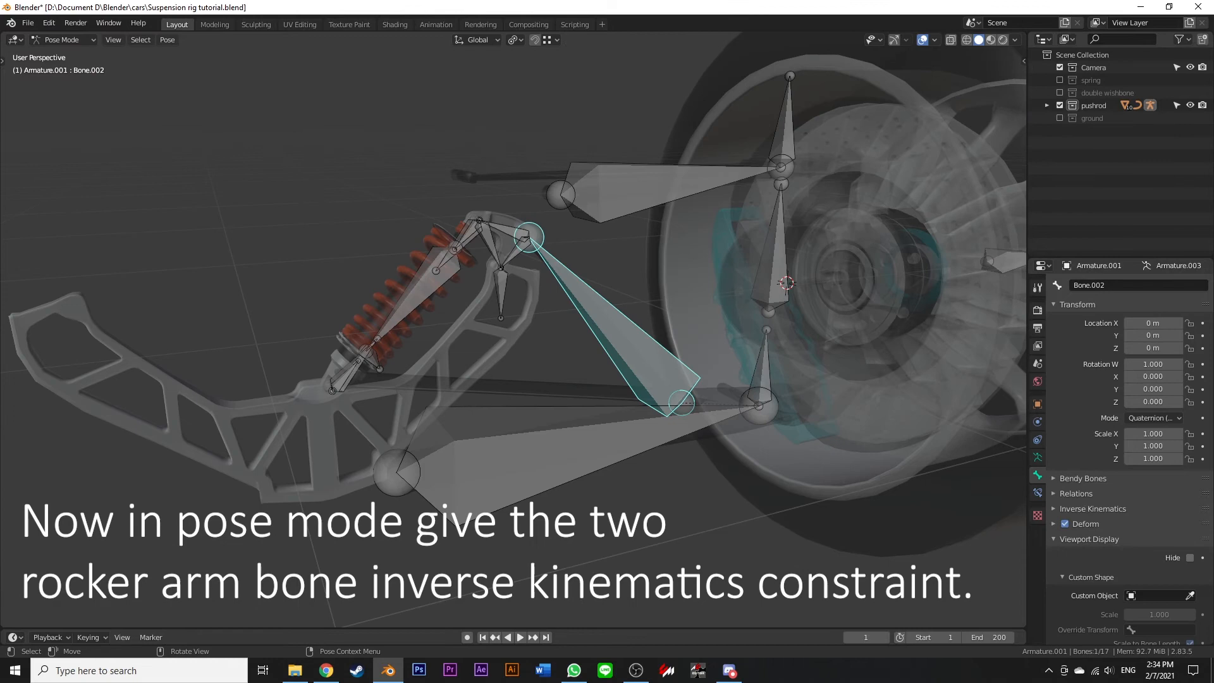
# In Pose Mode, give the rocker bone between shock joint and pivot an Inverse Kinematics constraint targeting v joint, with chain length 2
pyautogui.scroll(3, 512, 329)
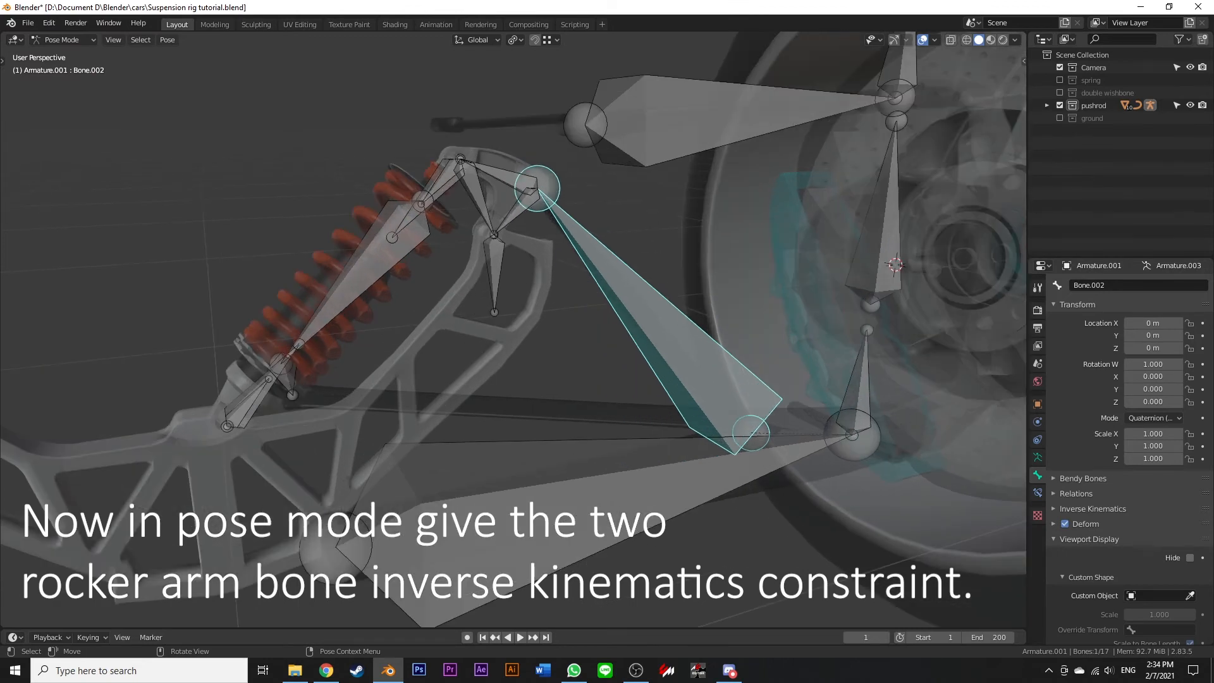
pyautogui.click(478, 198)
pyautogui.click(1037, 492)
pyautogui.click(1128, 285)
pyautogui.click(1082, 341)
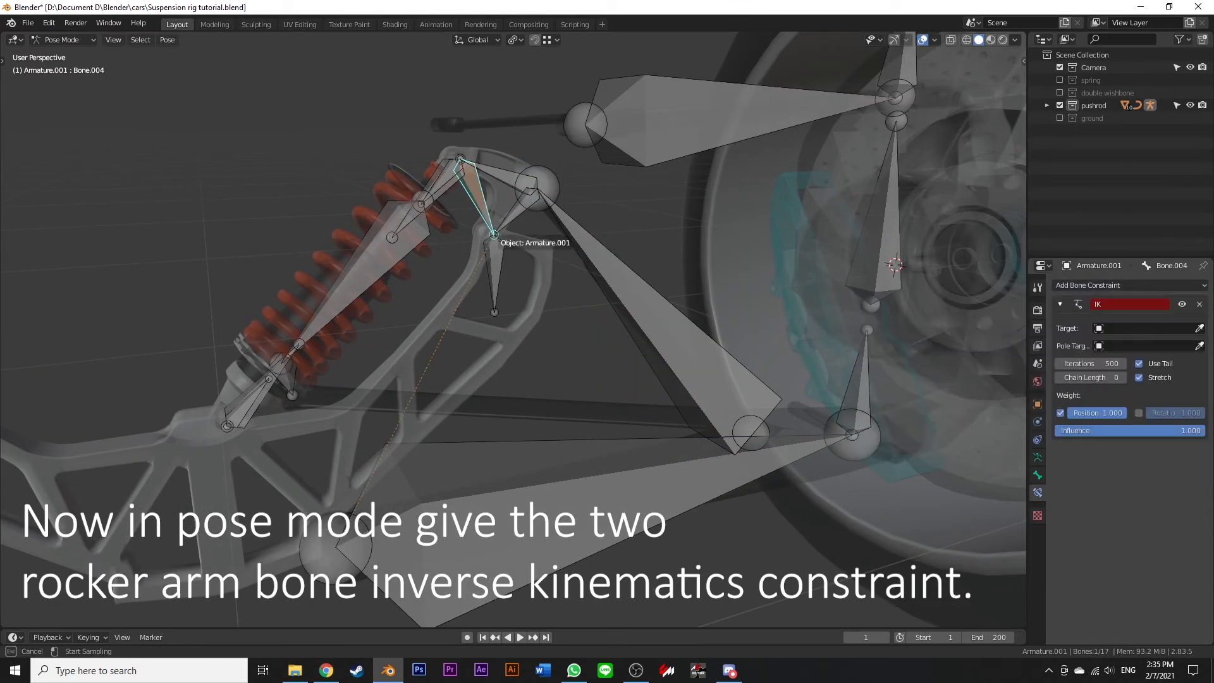
pyautogui.click(494, 234)
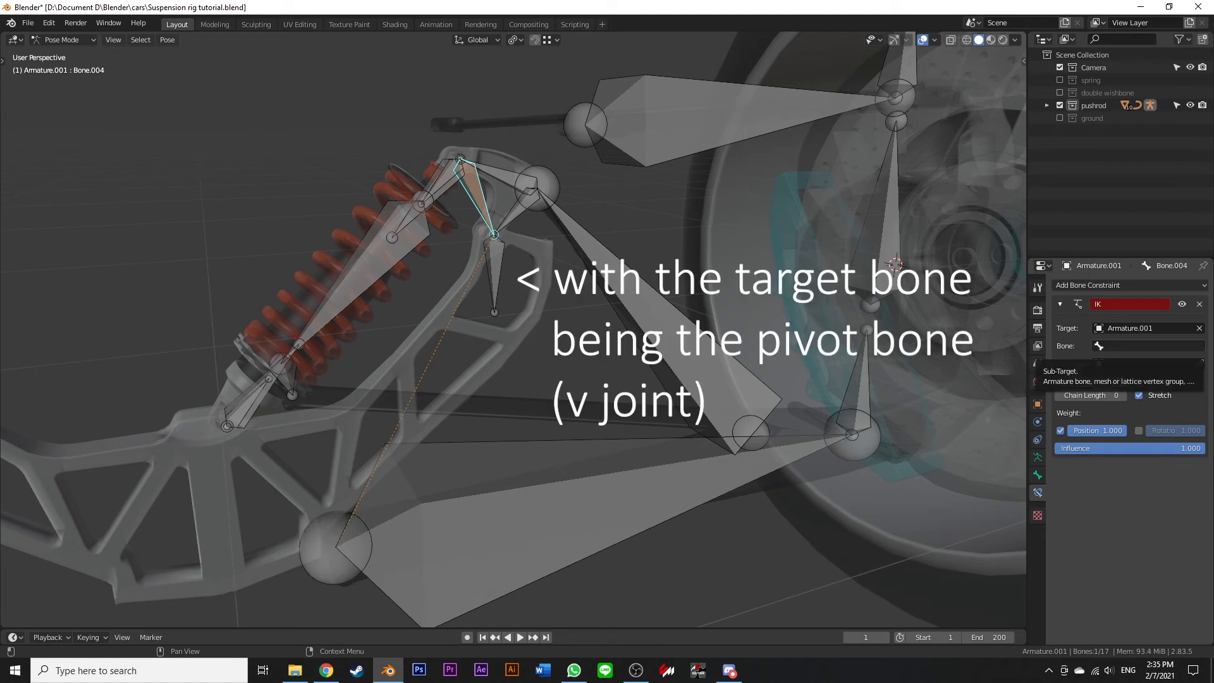
pyautogui.click(1149, 346)
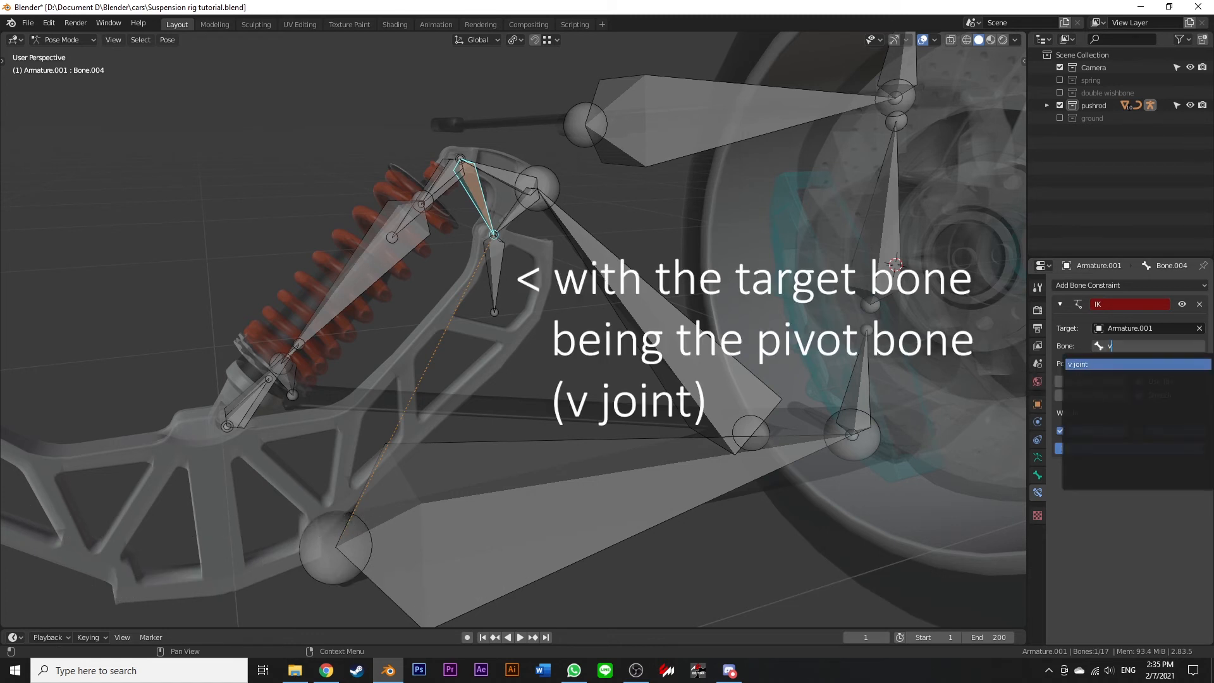
pyautogui.press('Return')
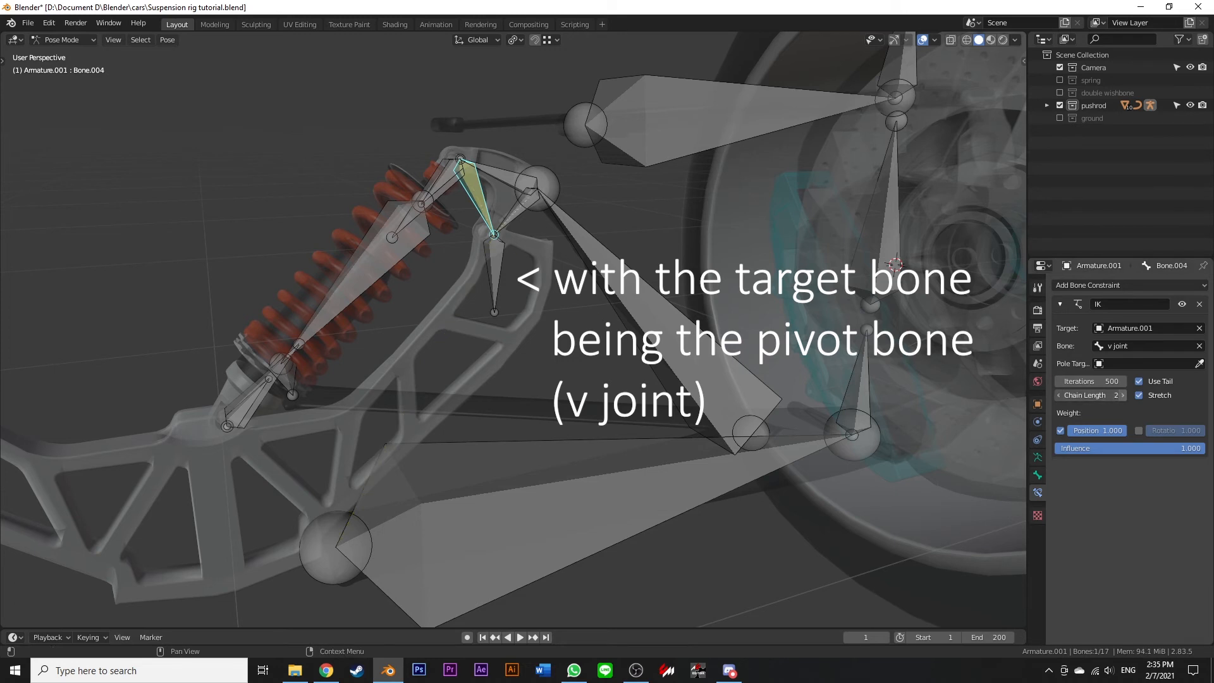
# Add an Inverse Kinematics constraint targeting v joint to the rocker bone between the push rod joint and the pivot
pyautogui.click(515, 212)
pyautogui.click(1113, 285)
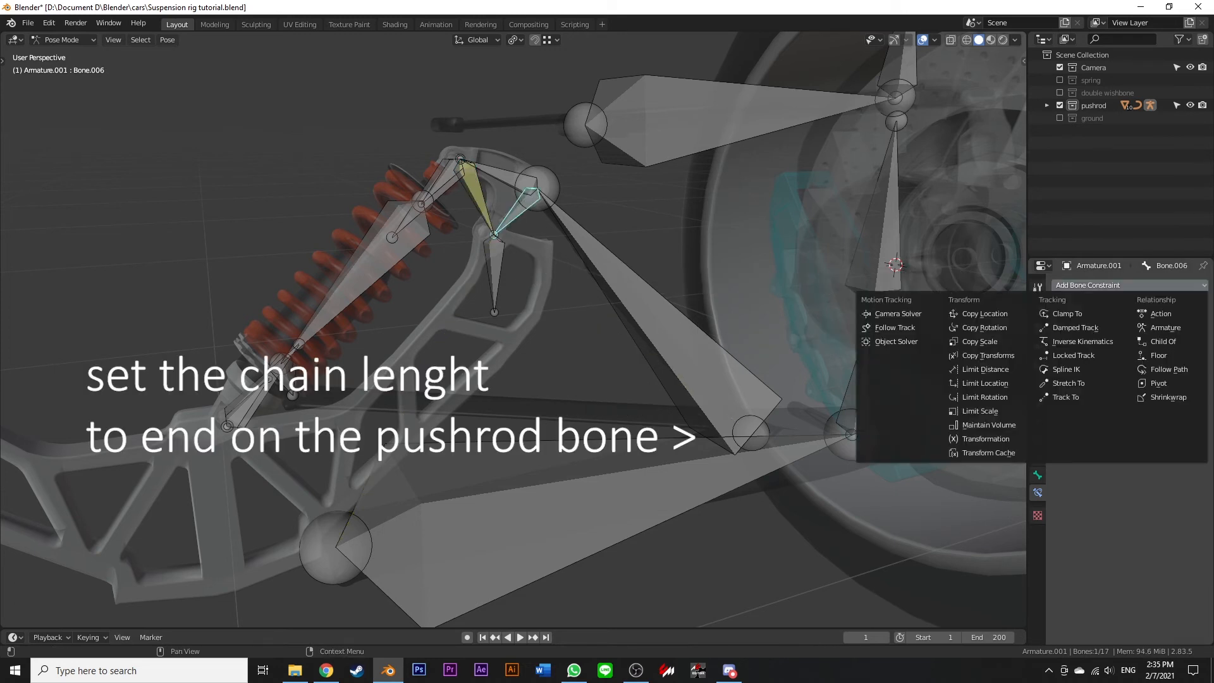
pyautogui.click(1082, 342)
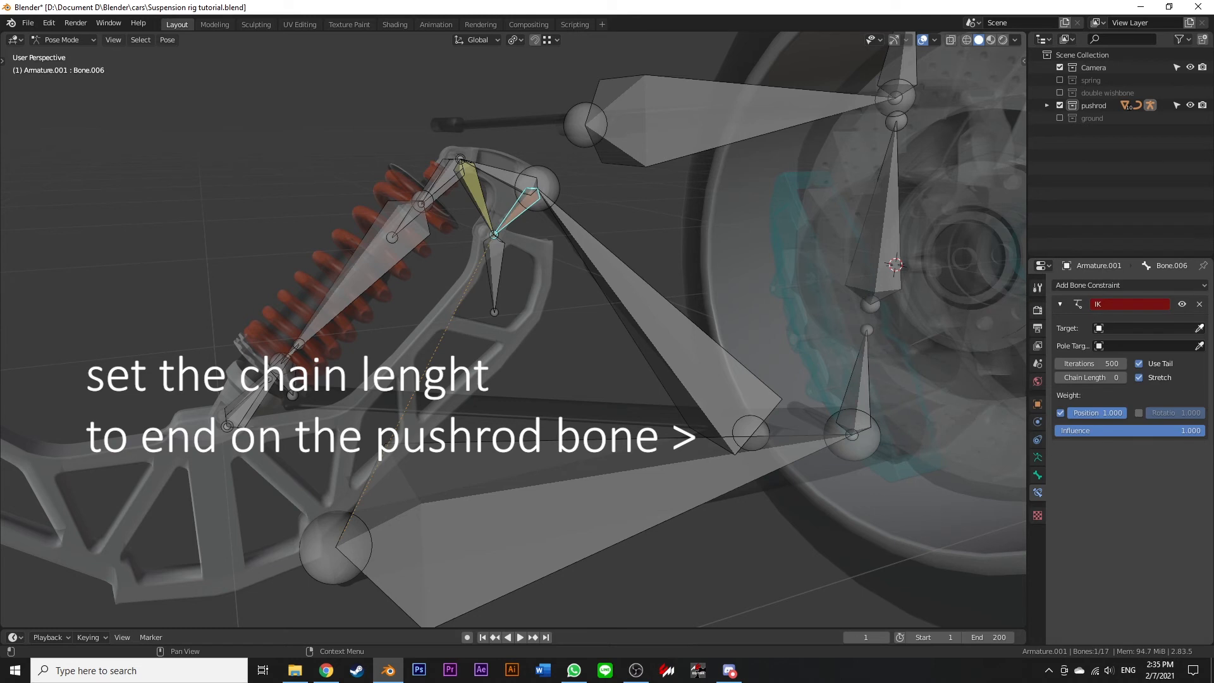
pyautogui.click(517, 235)
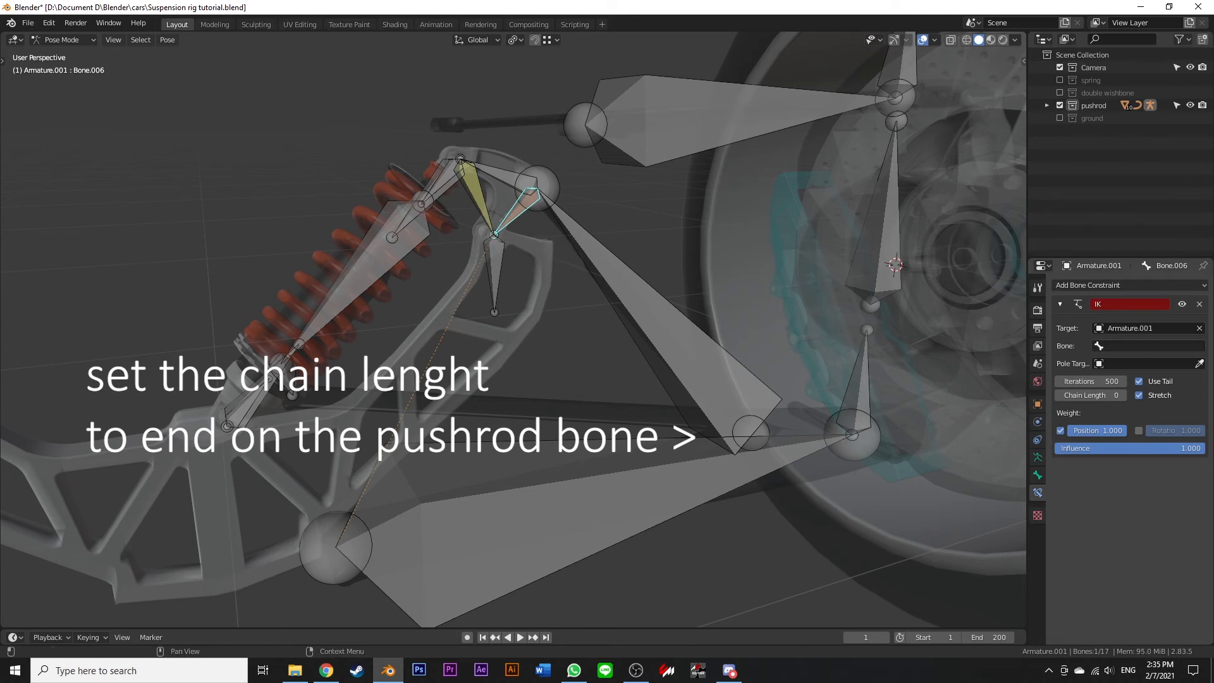
pyautogui.click(1147, 345)
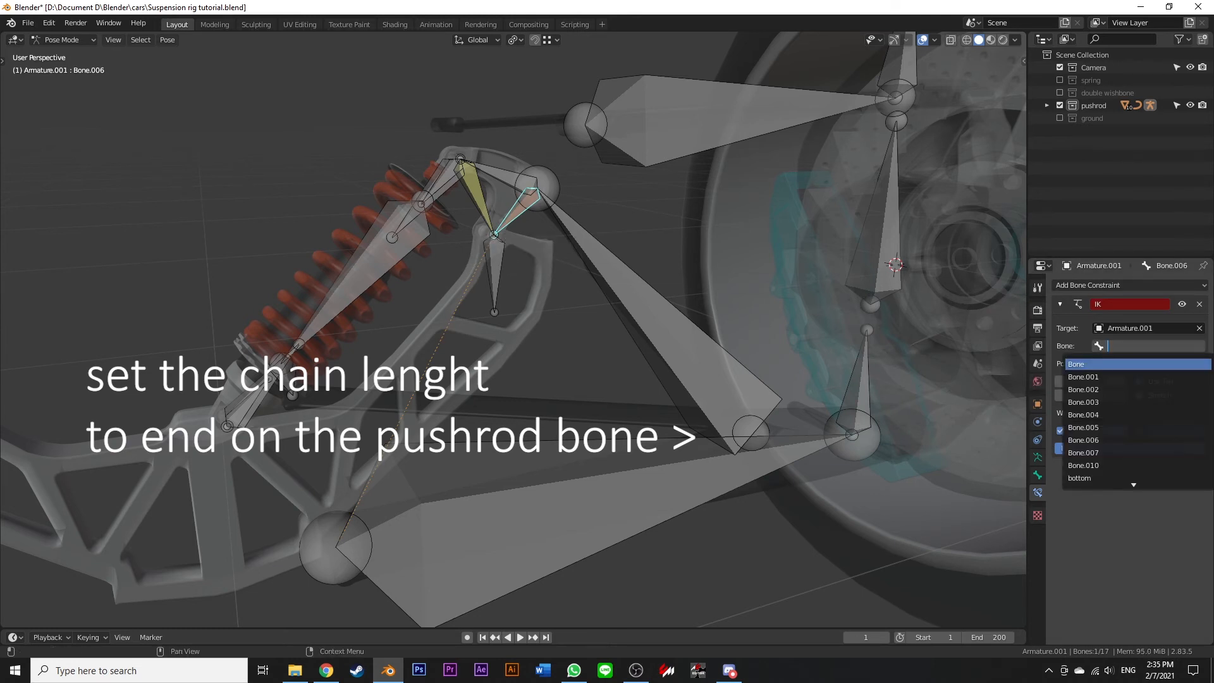
pyautogui.press('Return')
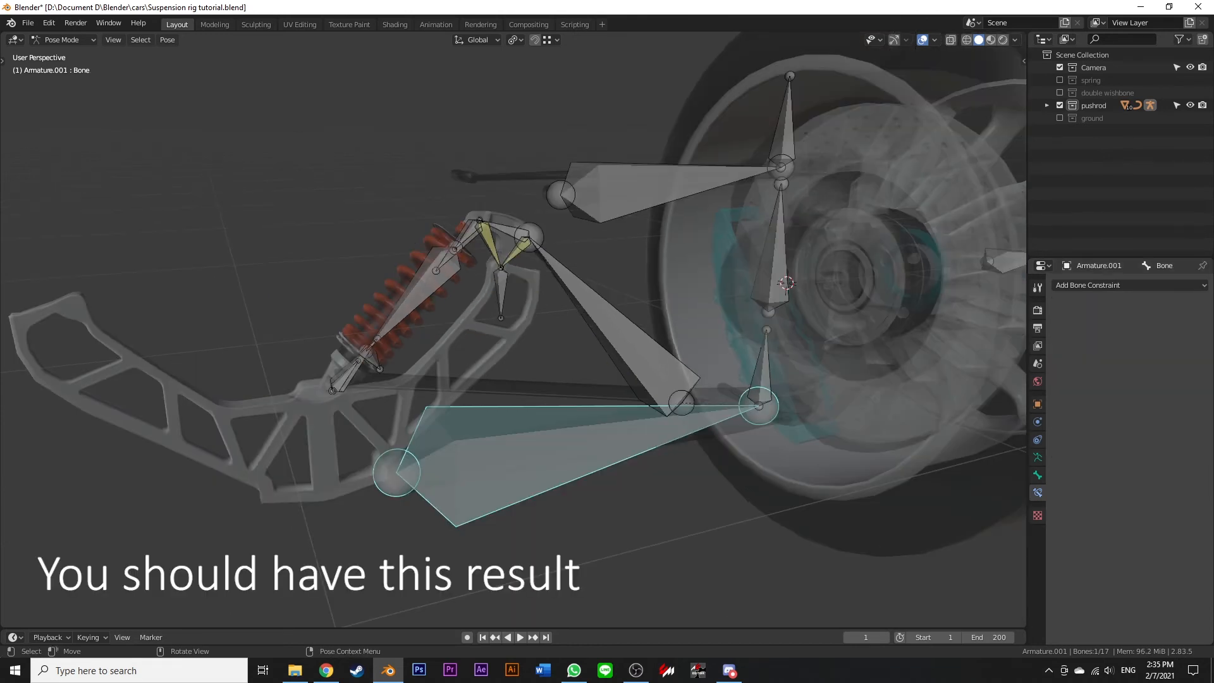
# Rotate the lower arm bone around Y to test the rocker and push rod motion
pyautogui.press('r')
pyautogui.press('y')
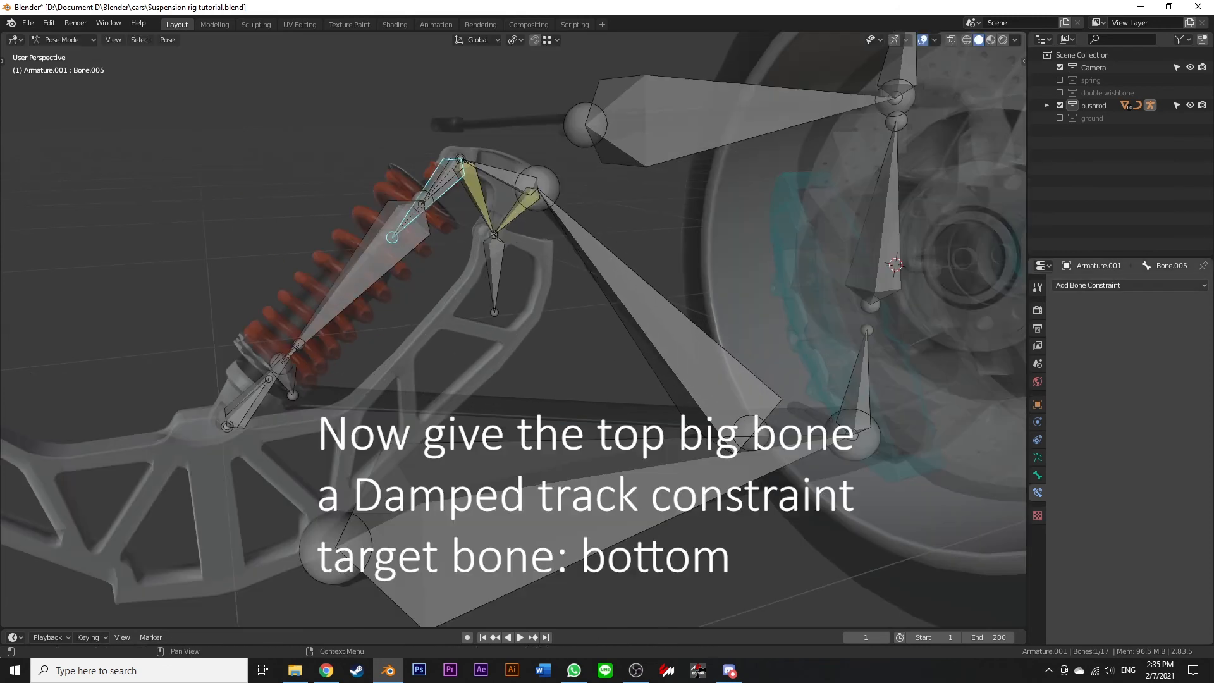
# Give the upper shock bone a Damped Track constraint targeting the bone named bottom in Armature.001
pyautogui.click(1129, 285)
pyautogui.click(1132, 308)
pyautogui.click(1147, 346)
pyautogui.write('bo')
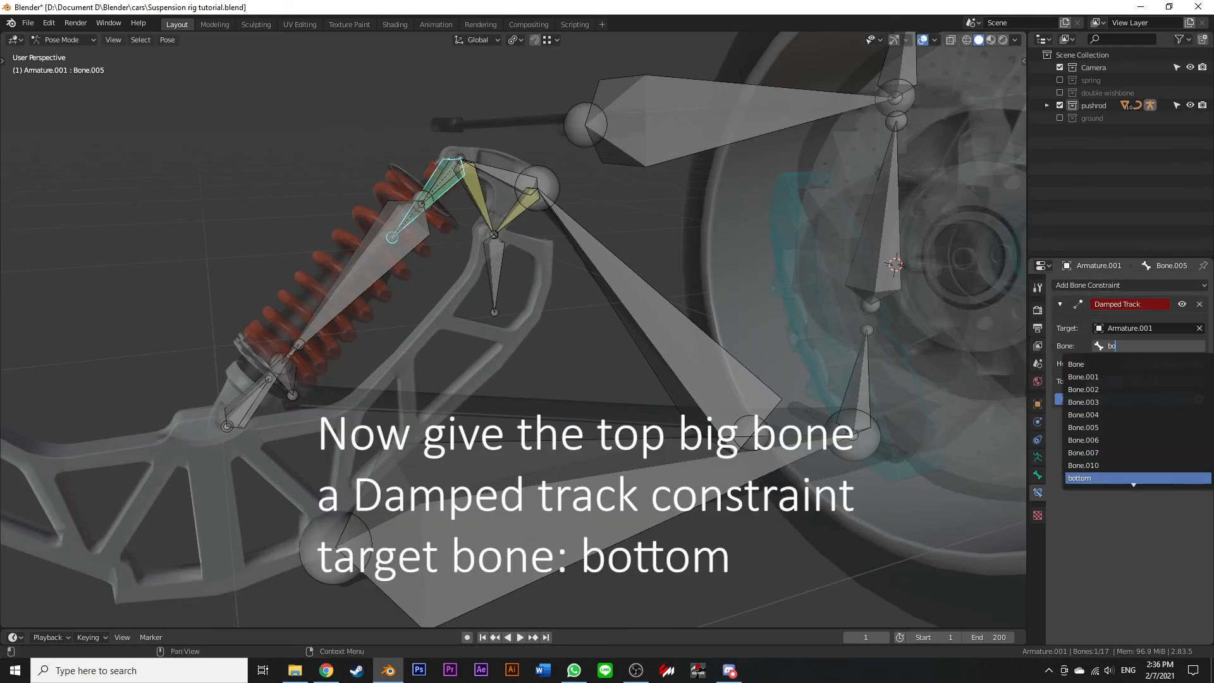
pyautogui.press('Return')
# Give the lower shock bone a Damped Track constraint targeting the bone named top in Armature.001
pyautogui.click(1130, 286)
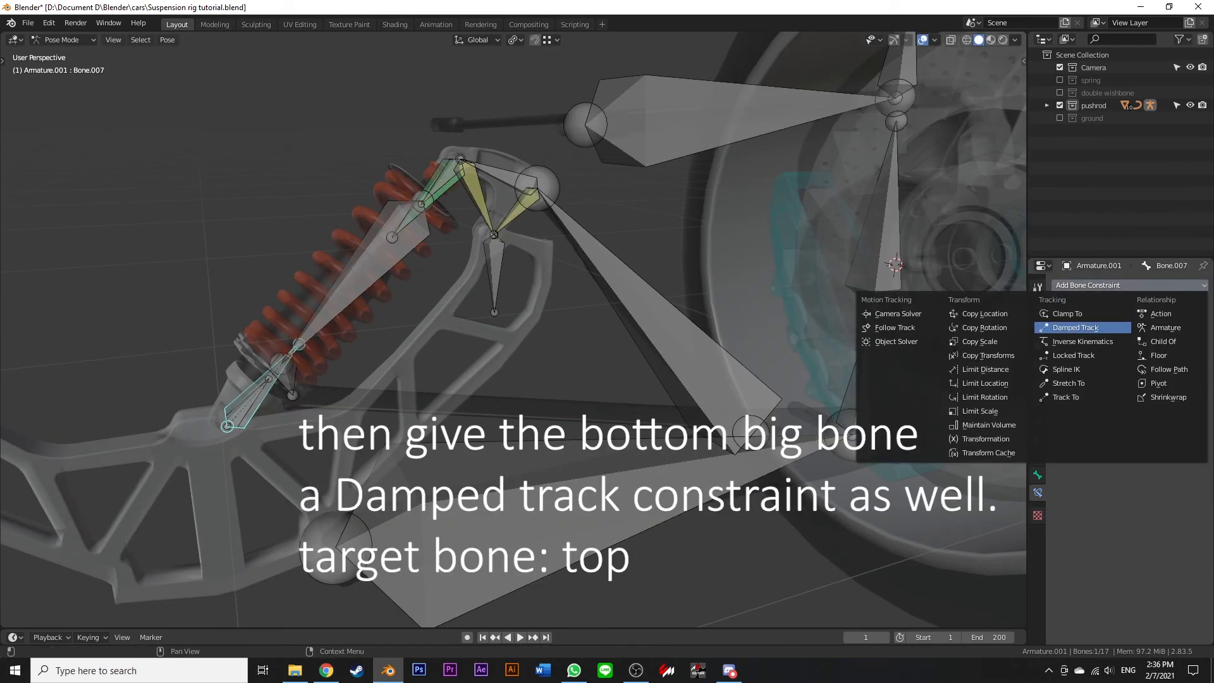
pyautogui.click(1132, 308)
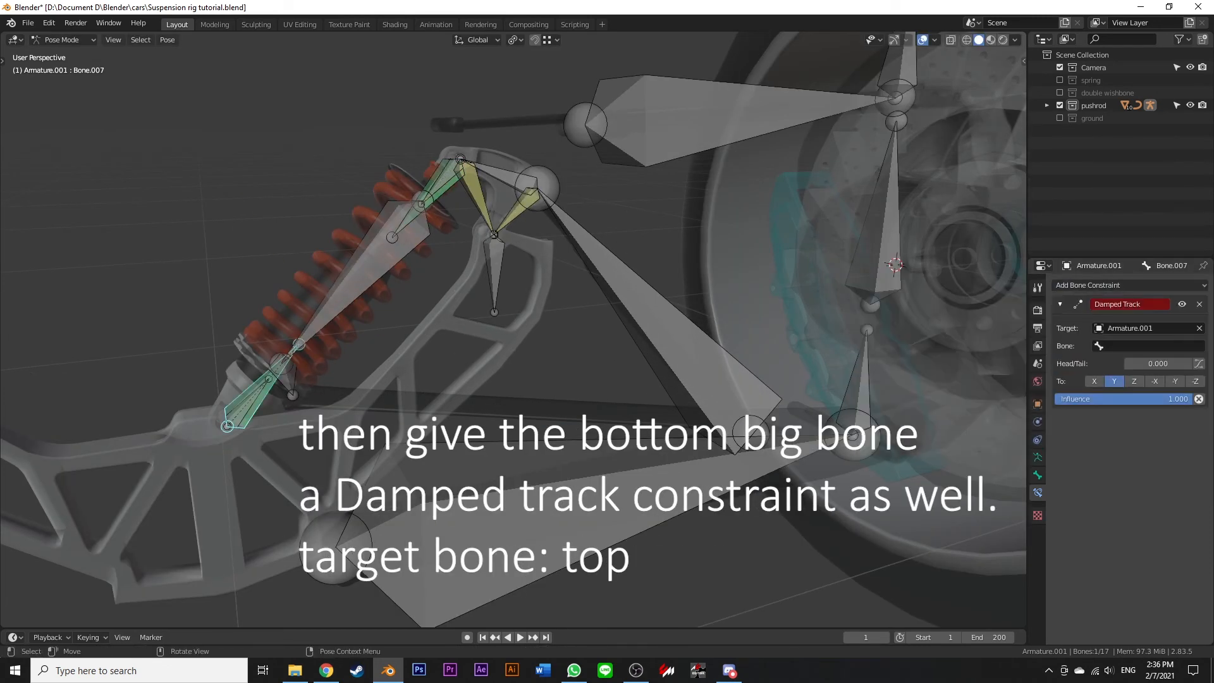
pyautogui.click(1148, 346)
pyautogui.write('to')
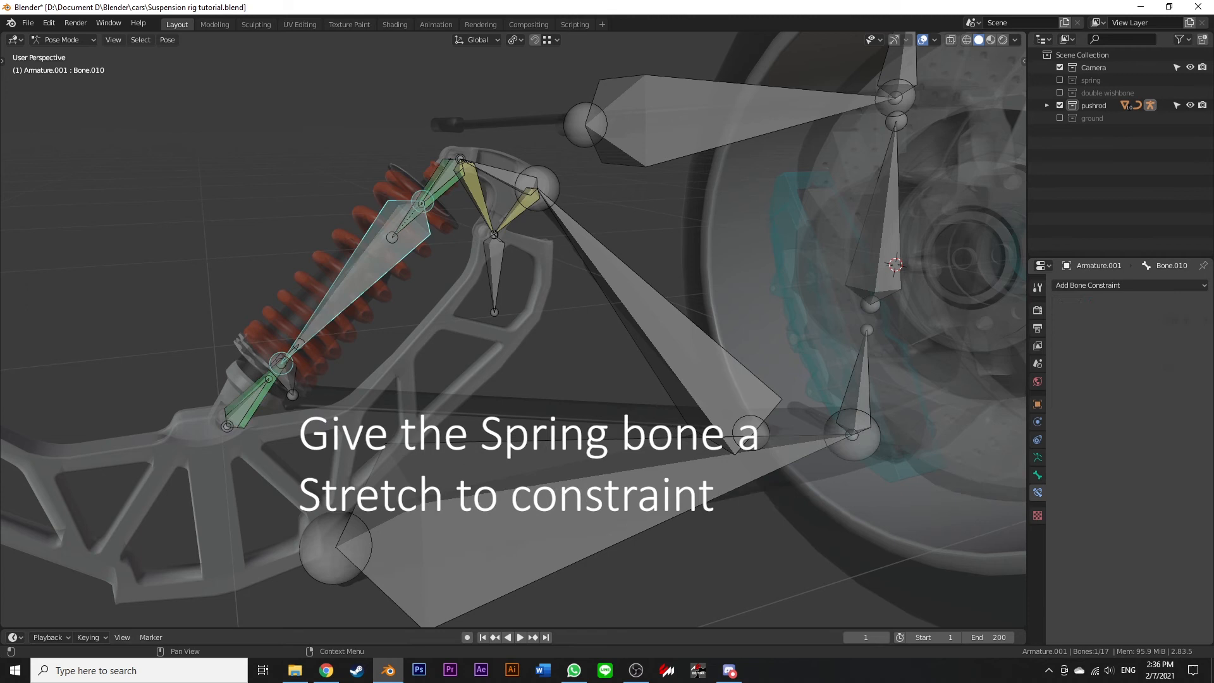
# Give the large spring bone a Stretch To constraint targeting the spring bone of Armature.001
pyautogui.click(1130, 285)
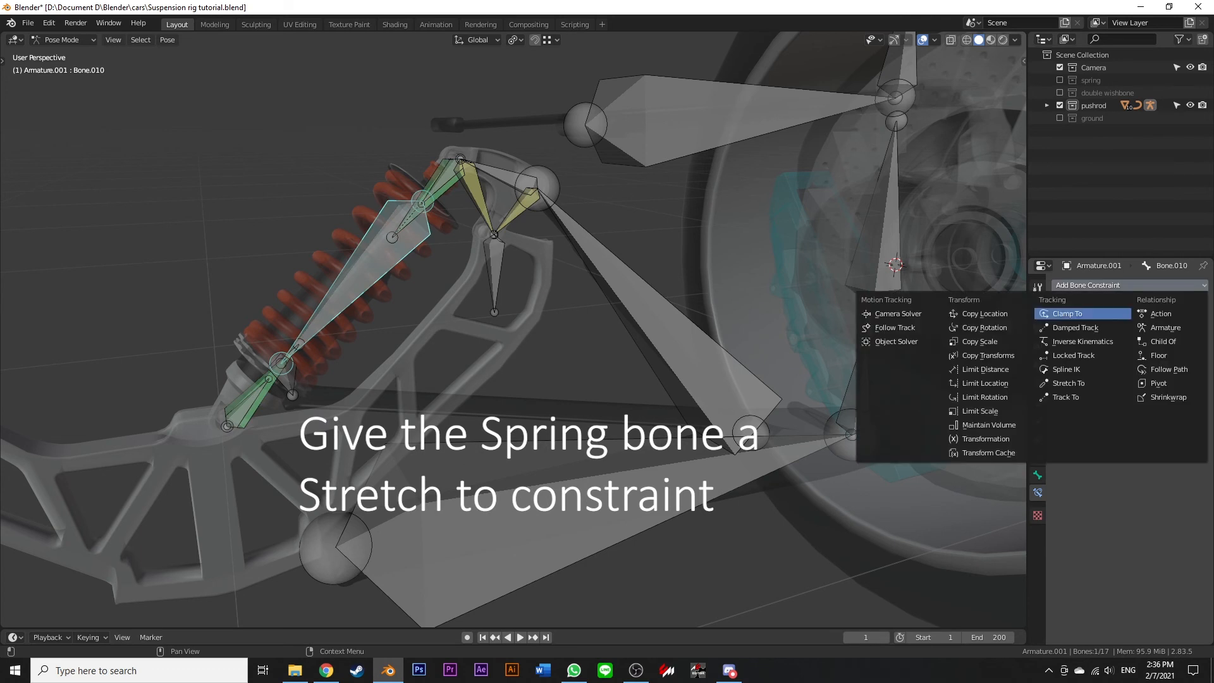
pyautogui.click(1069, 383)
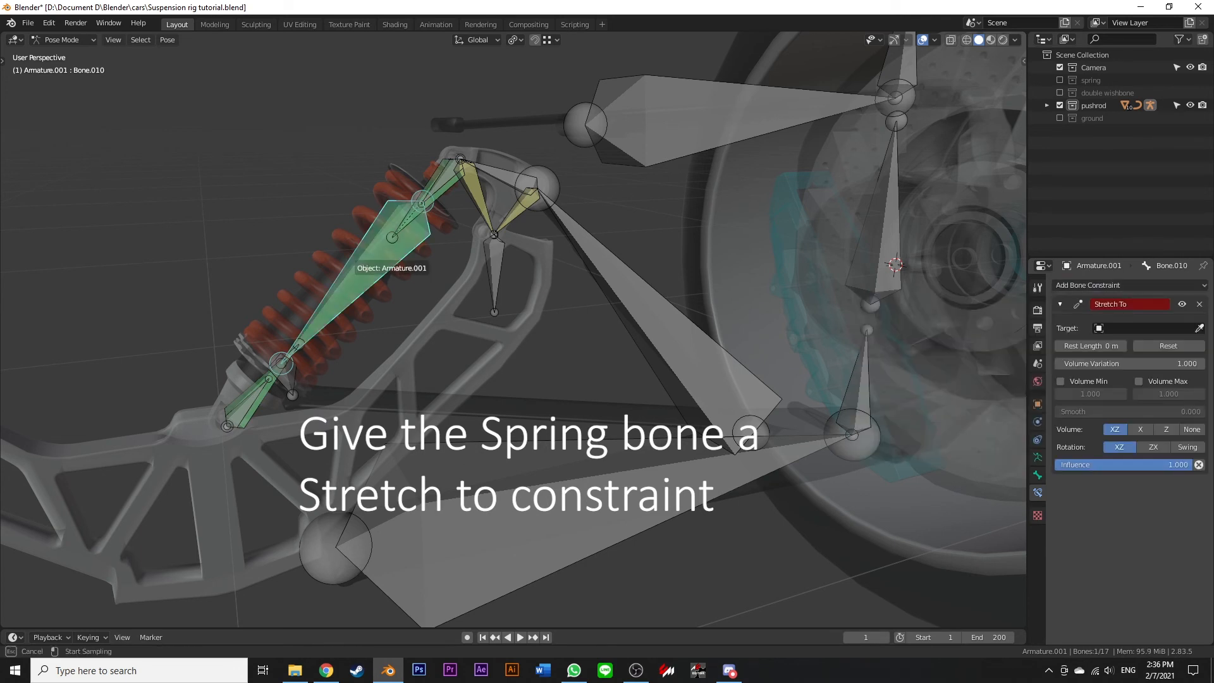
pyautogui.click(1147, 345)
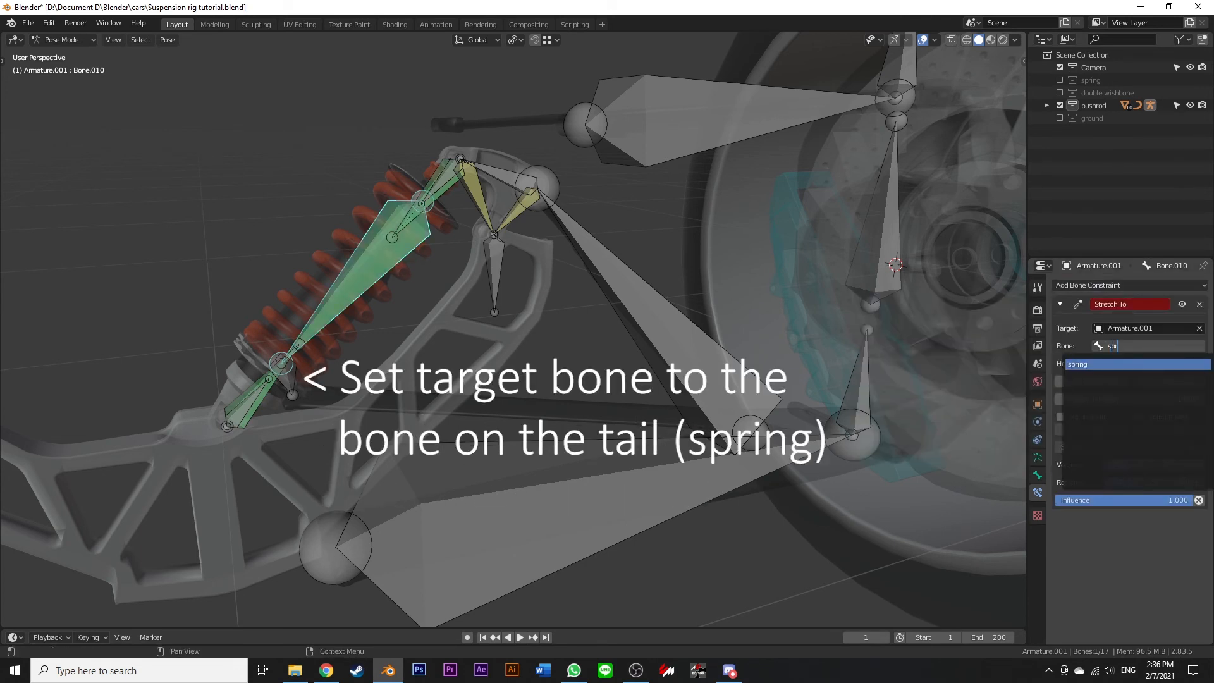
pyautogui.write('spr')
pyautogui.press('Return')
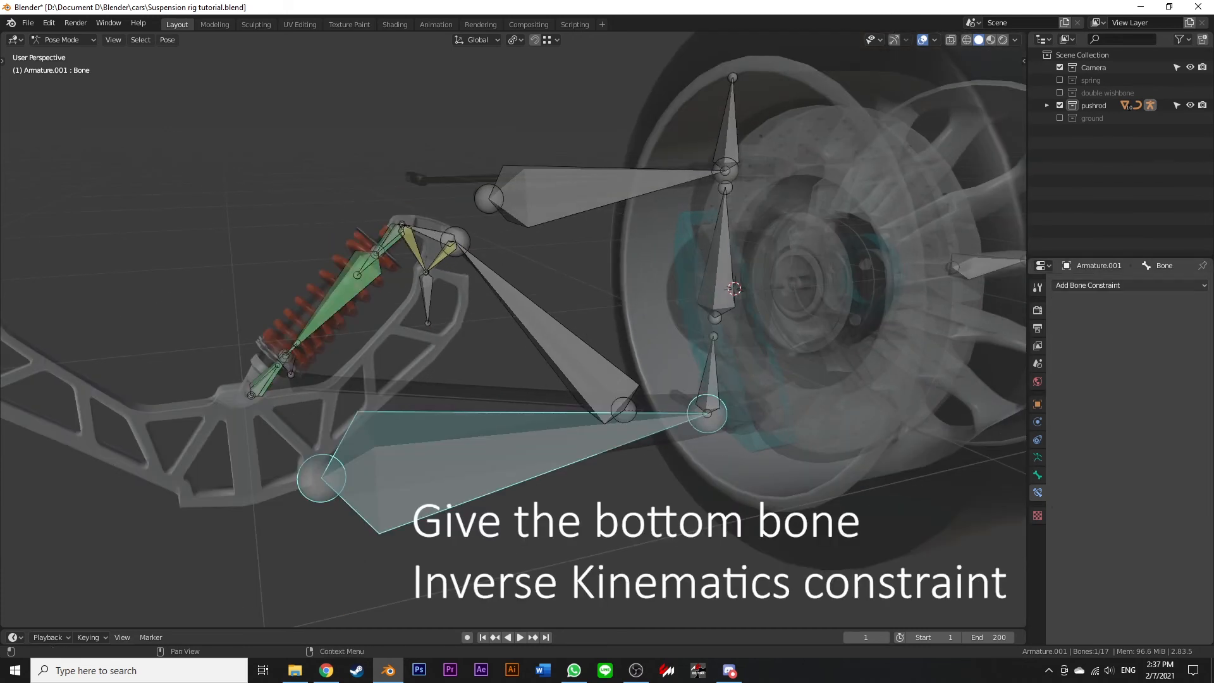
# Give the large lower arm bone an Inverse Kinematics constraint targeting the bottom arm bone at its tail
pyautogui.click(1119, 285)
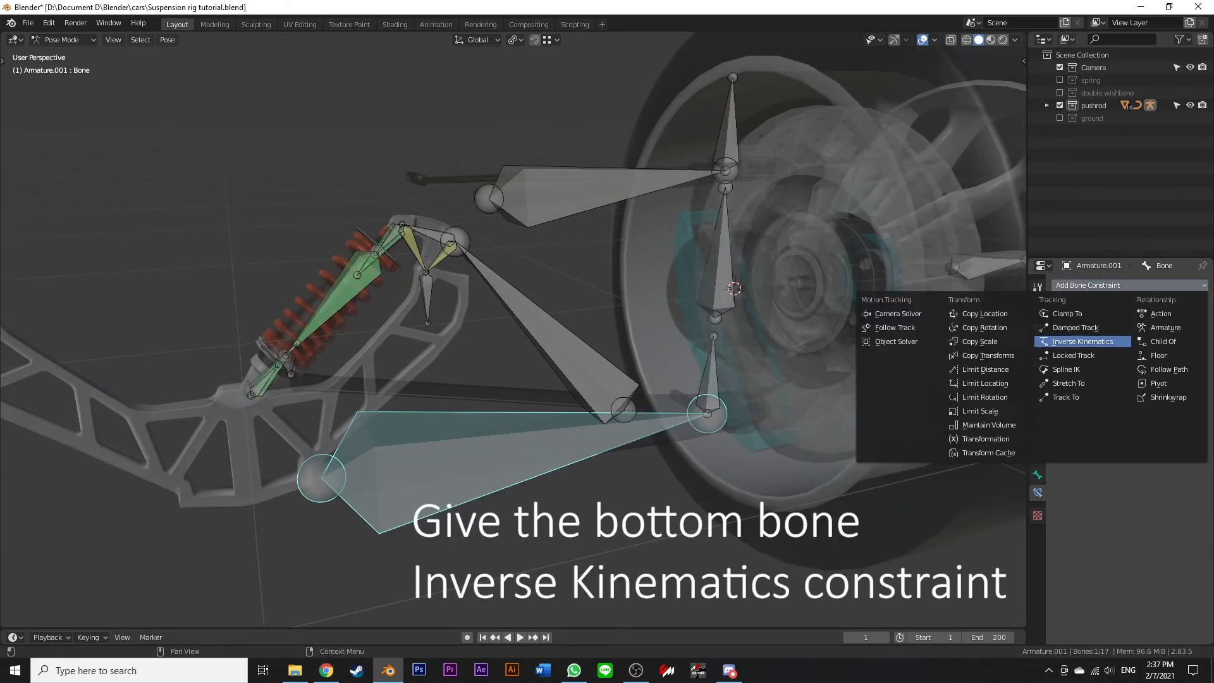
pyautogui.click(1083, 341)
pyautogui.click(1148, 346)
pyautogui.write('bot')
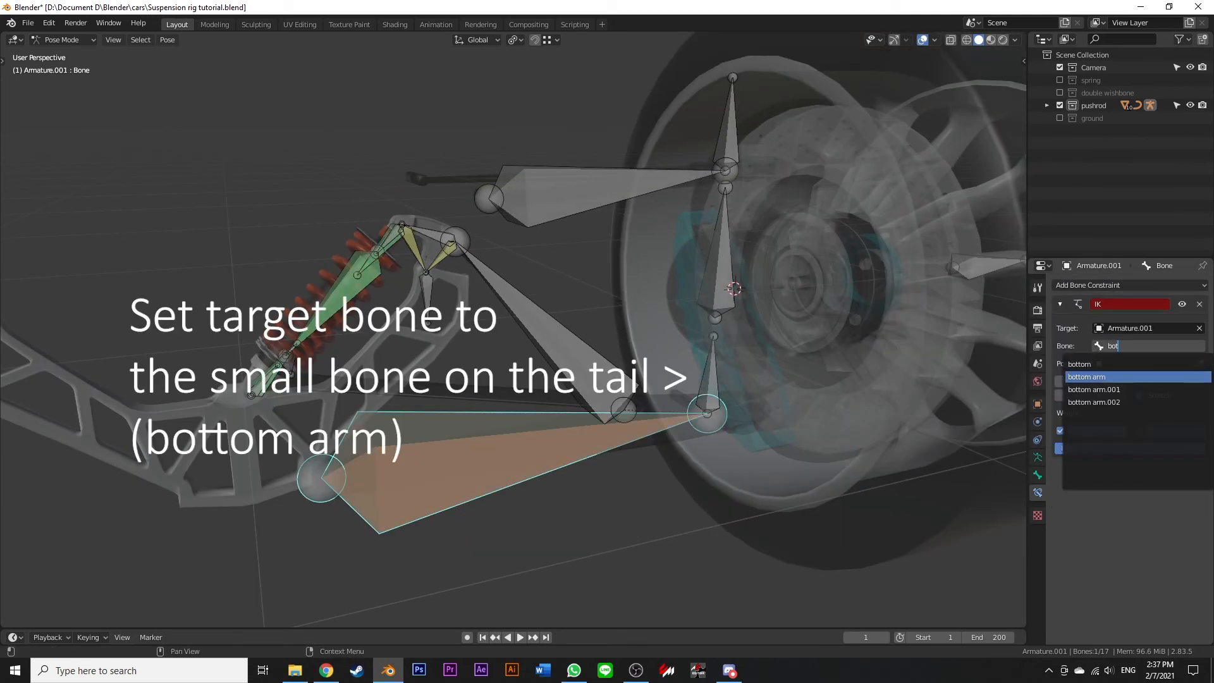
pyautogui.click(1088, 376)
# Give the large upper arm bone an Inverse Kinematics constraint in Armature.001 targeting the toparm bone at its tail
pyautogui.click(607, 192)
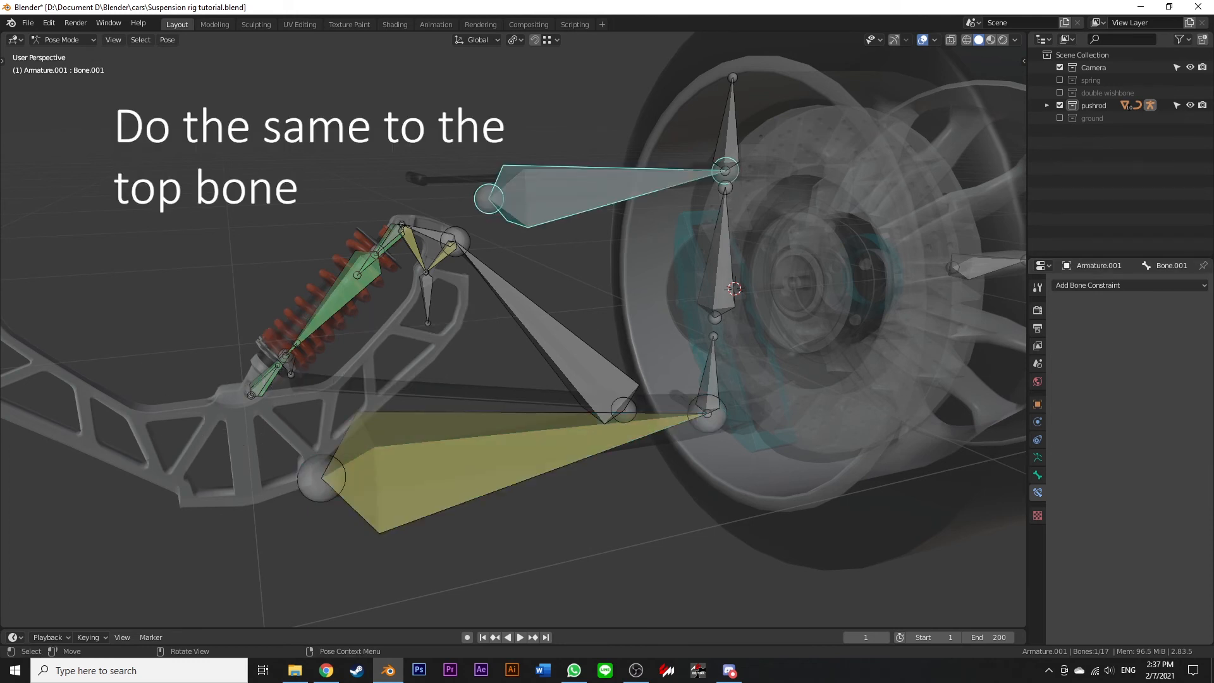
pyautogui.click(1088, 285)
pyautogui.click(1082, 341)
pyautogui.click(1147, 328)
pyautogui.click(1100, 359)
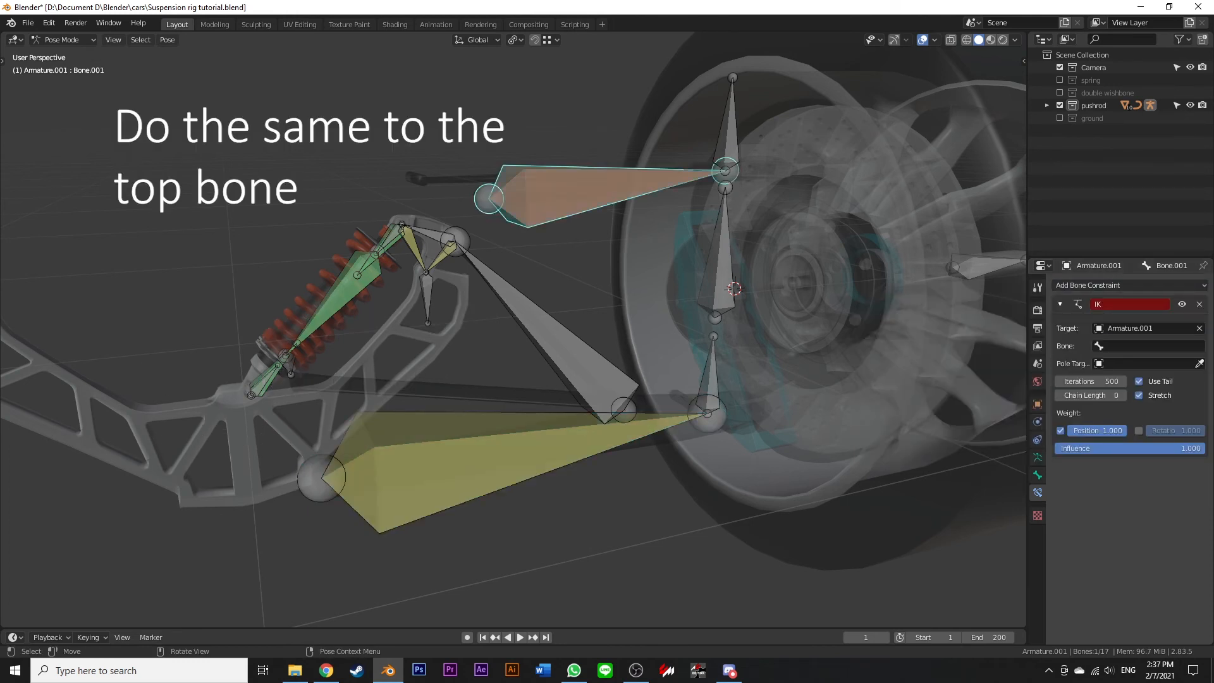
pyautogui.click(1148, 346)
pyautogui.write('to')
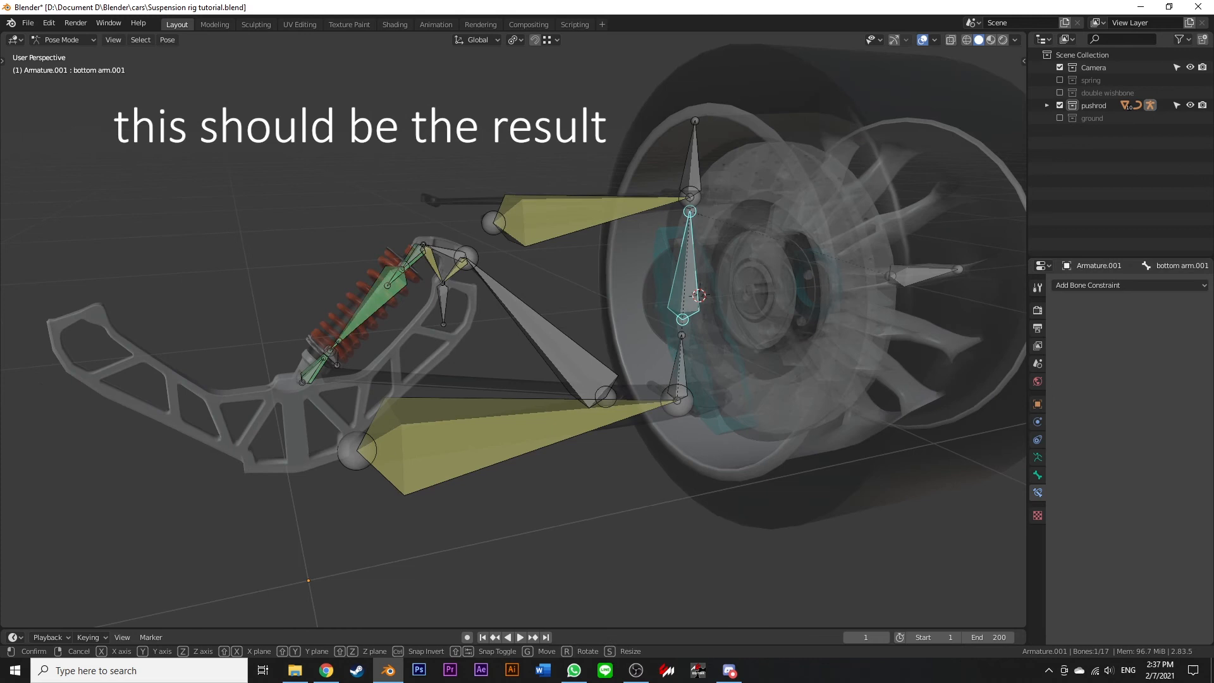
# Move the wheel hub bone between the two arms along Z to test the arm constraints
pyautogui.press('g')
pyautogui.press('z')
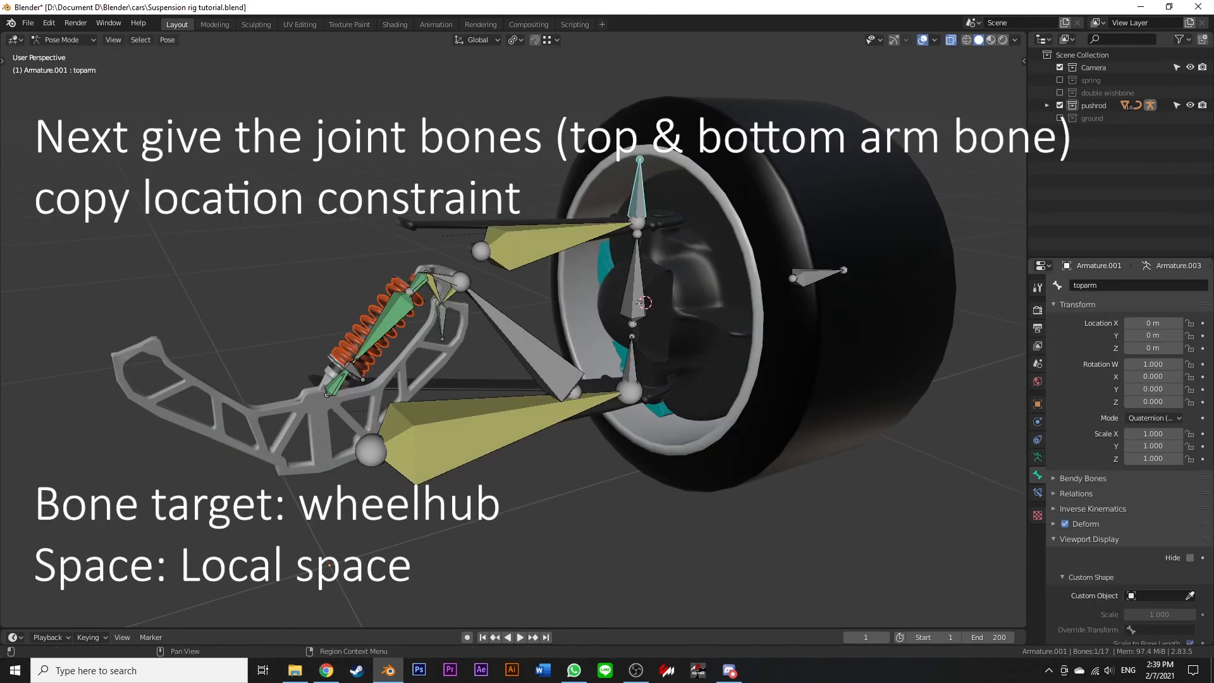
# Give the toparm bone a Copy Location constraint targeting wheelhub, with both spaces set to Local Space
pyautogui.click(1087, 285)
pyautogui.click(984, 313)
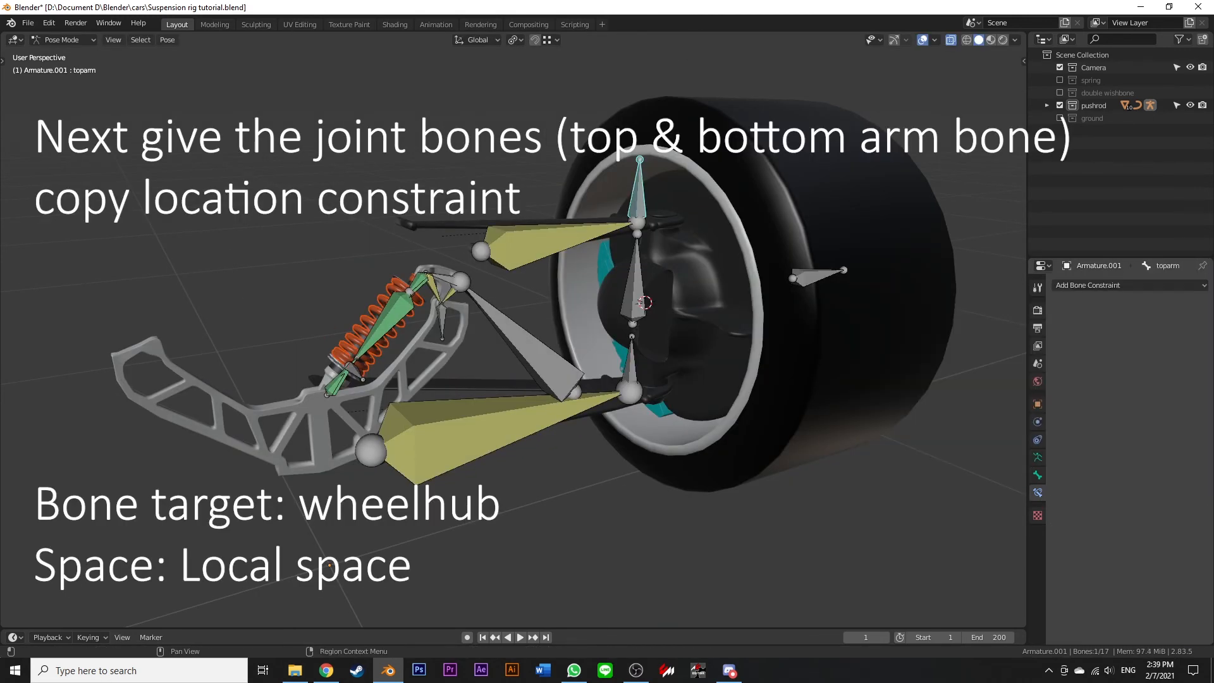
pyautogui.click(1110, 285)
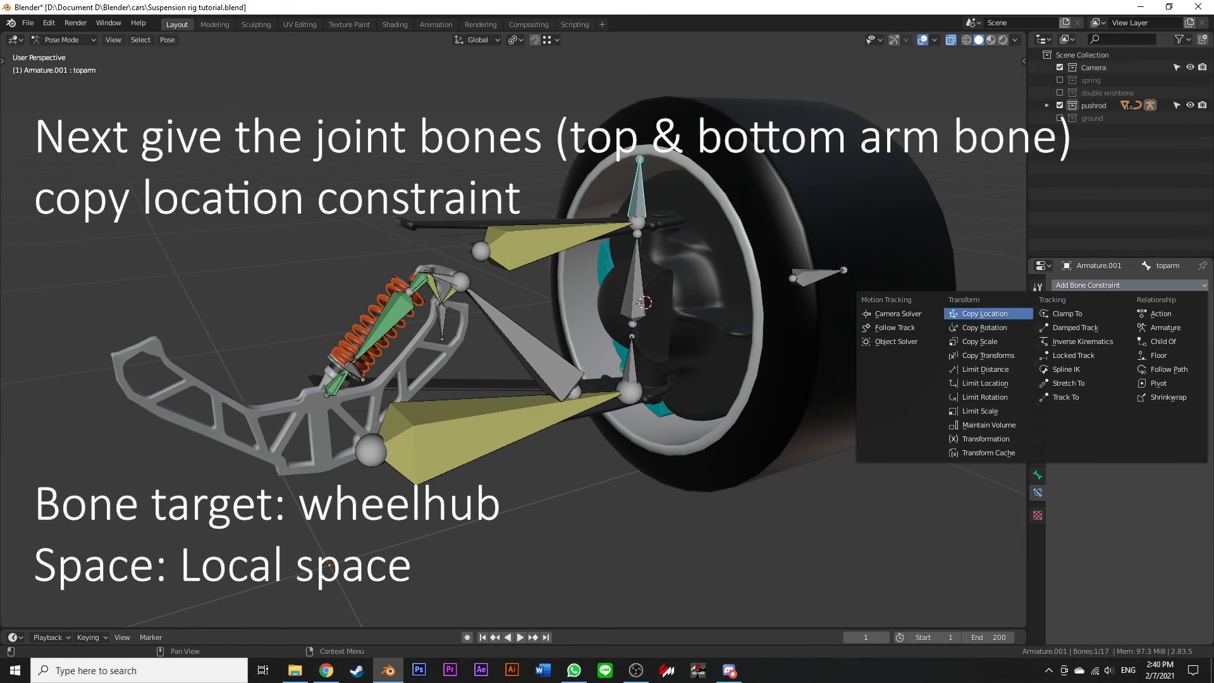
pyautogui.click(985, 313)
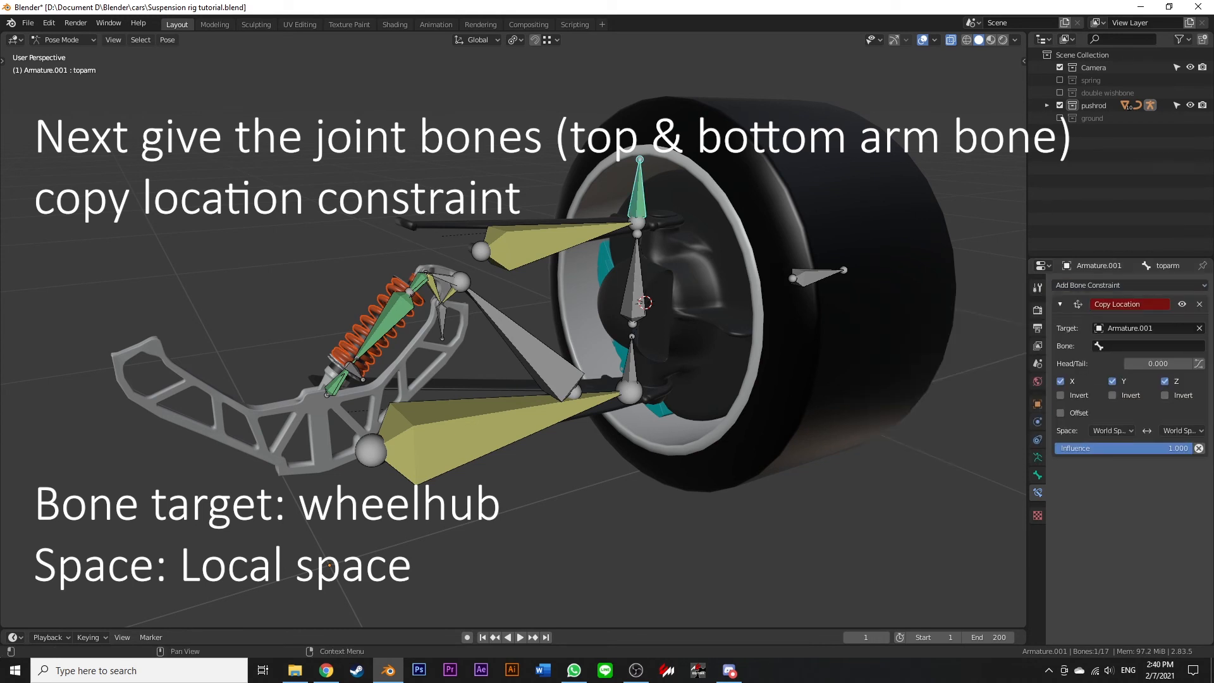
pyautogui.click(1112, 430)
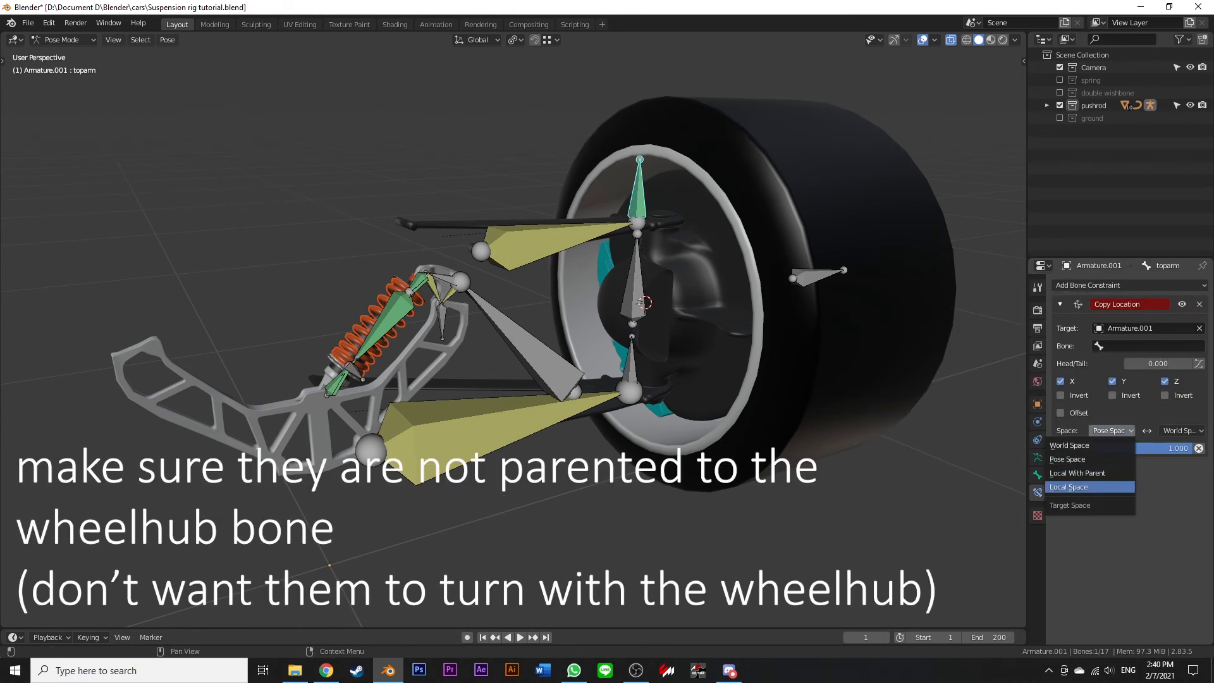
pyautogui.click(1100, 486)
pyautogui.click(1182, 431)
pyautogui.click(1162, 486)
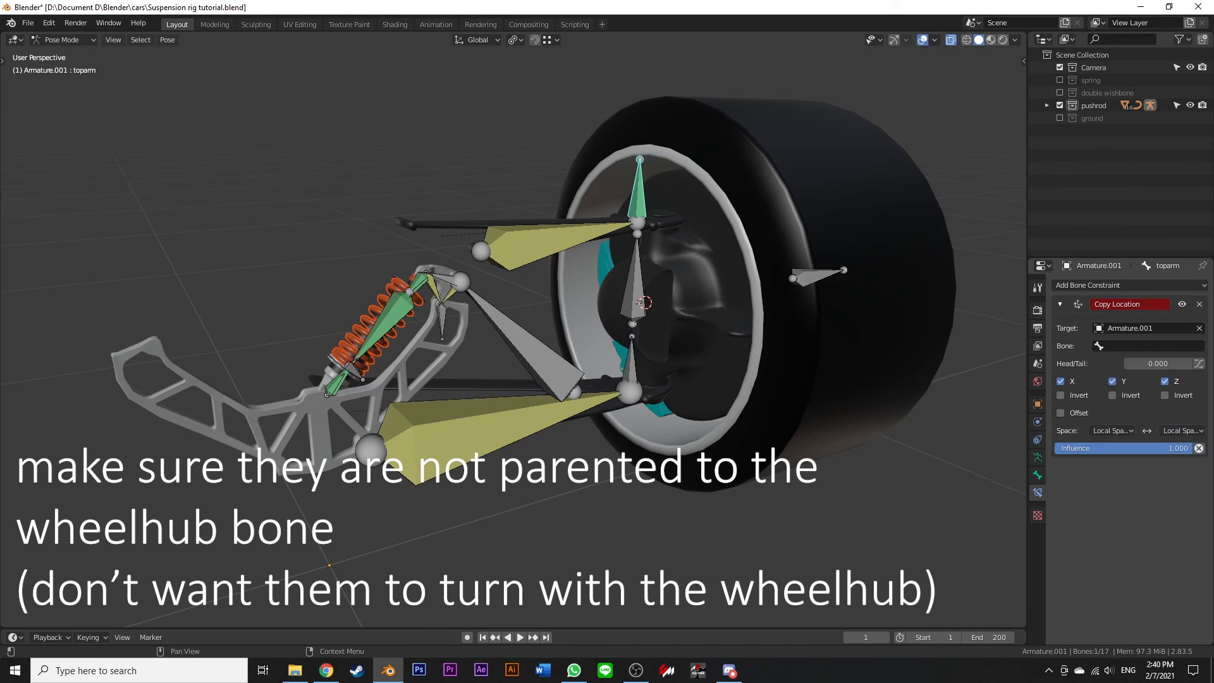
pyautogui.click(1150, 346)
pyautogui.write('w')
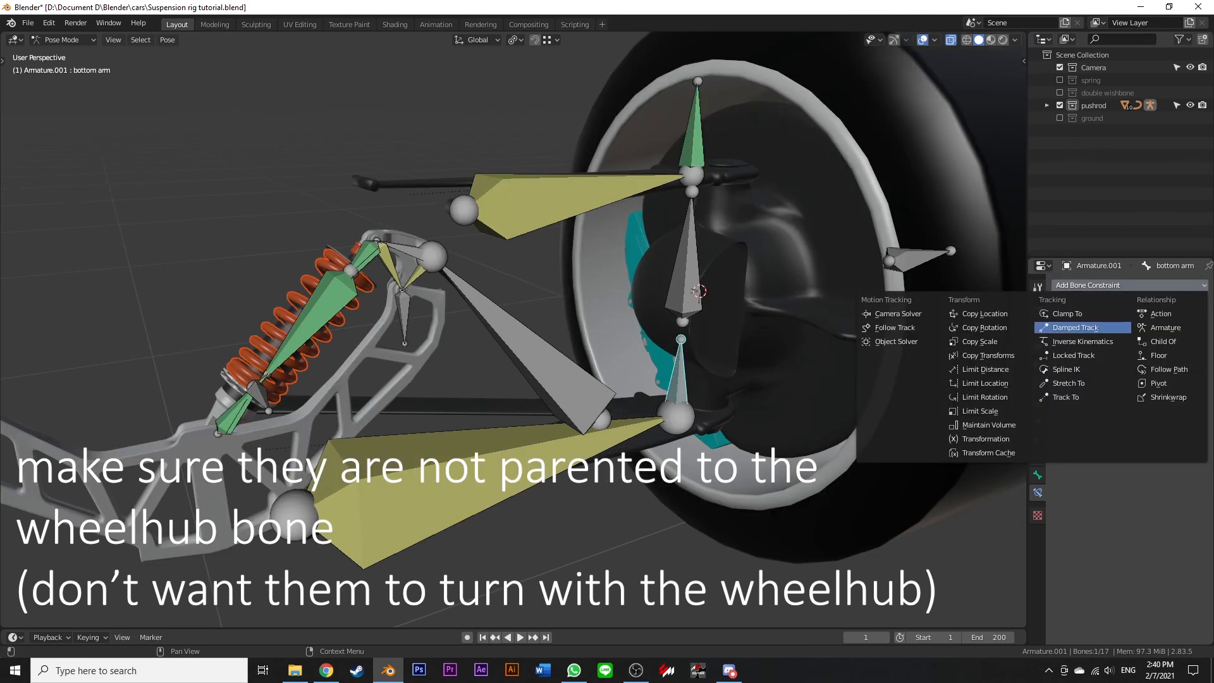
# Give the bottom arm bone a Copy Location constraint targeting wheelhub, with both spaces set to Local Space
pyautogui.click(1054, 317)
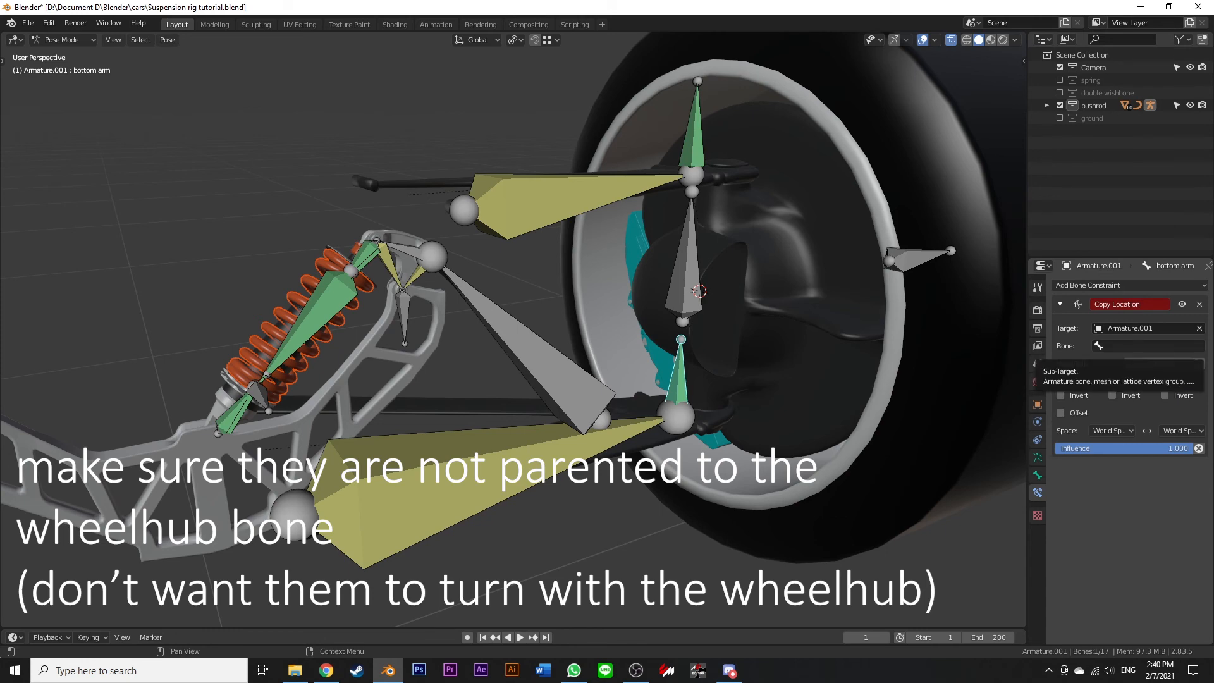
pyautogui.click(1151, 345)
pyautogui.write('w')
pyautogui.press('Return')
pyautogui.click(1113, 431)
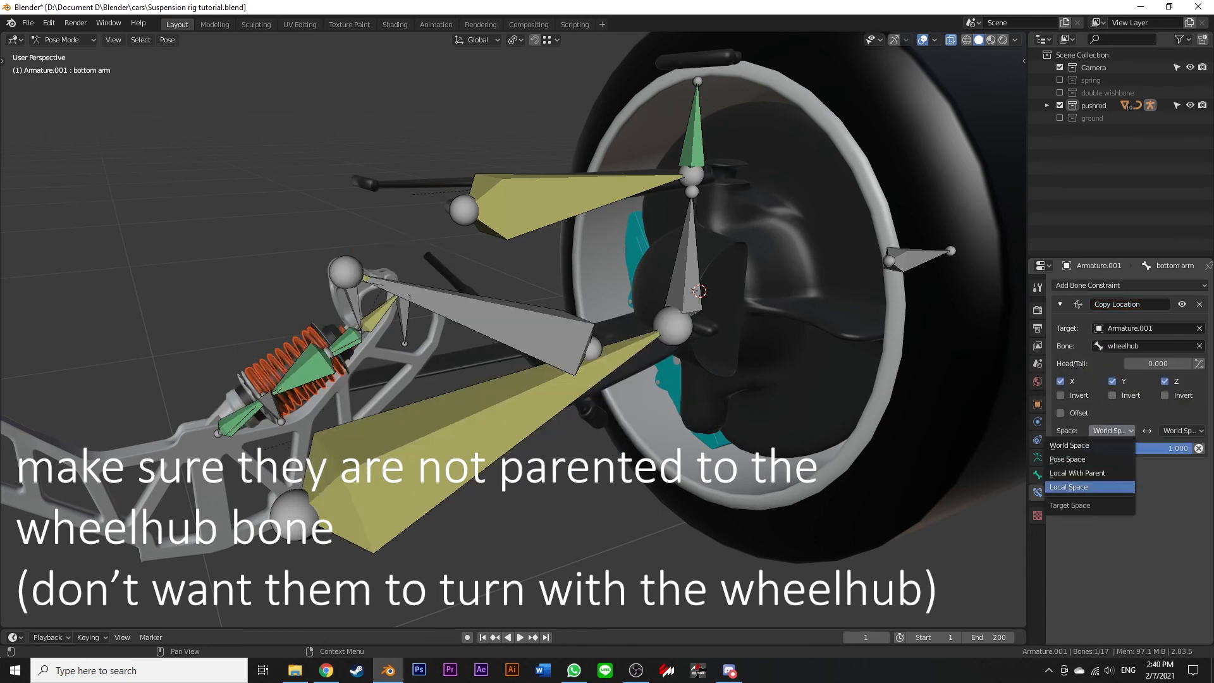
pyautogui.click(1102, 486)
pyautogui.click(1183, 430)
pyautogui.click(1162, 486)
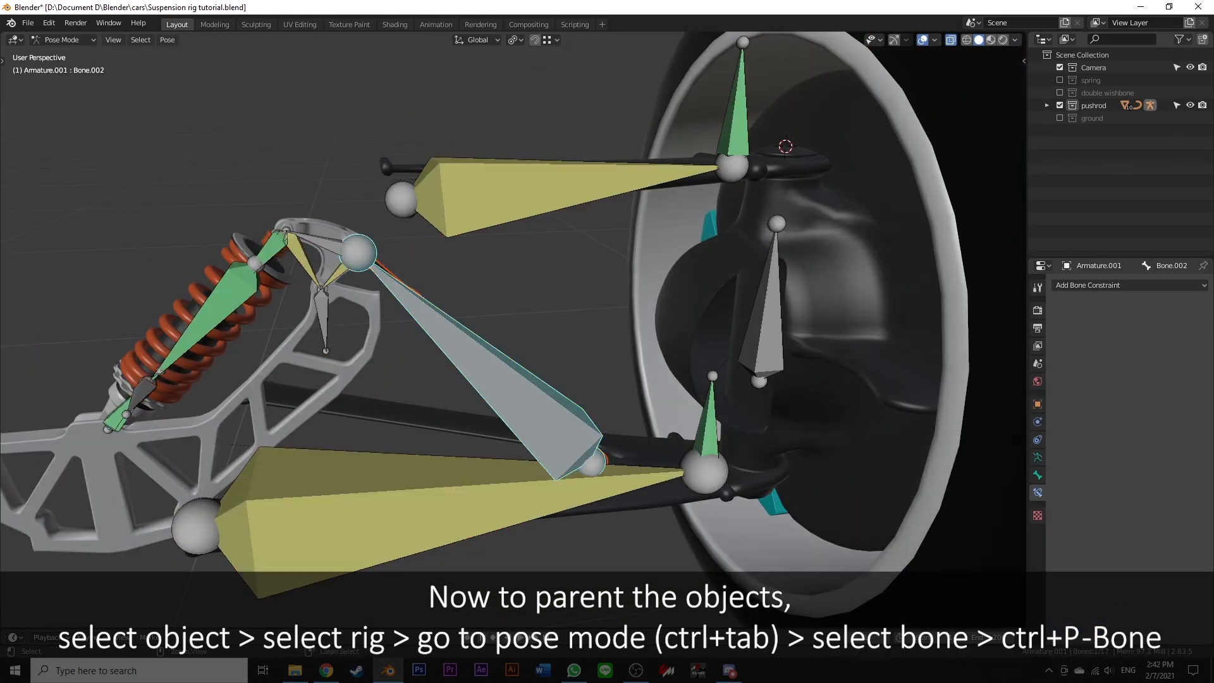
# Parent the push rod object to the push rod bone using the Bone option
pyautogui.hotkey('ctrl', 'p')
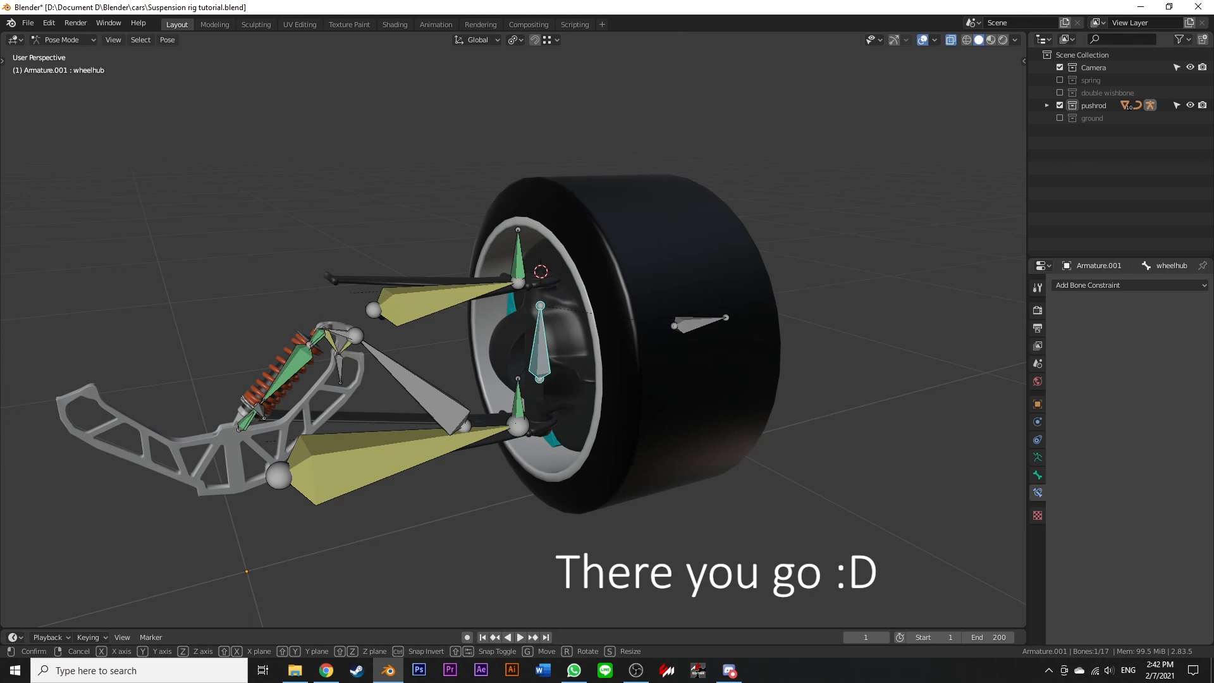
# Move the wheelhub bone along Z and rotate it around Z to test suspension travel and steering
pyautogui.press('g')
pyautogui.press('z')
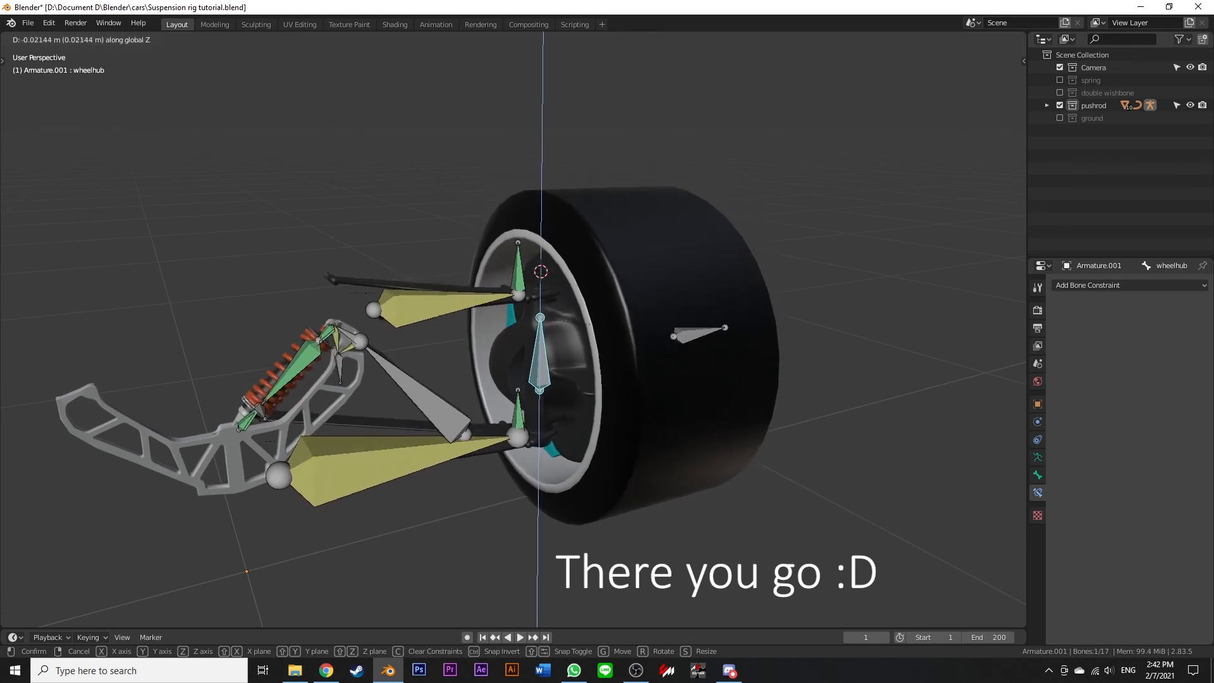
pyautogui.press('r')
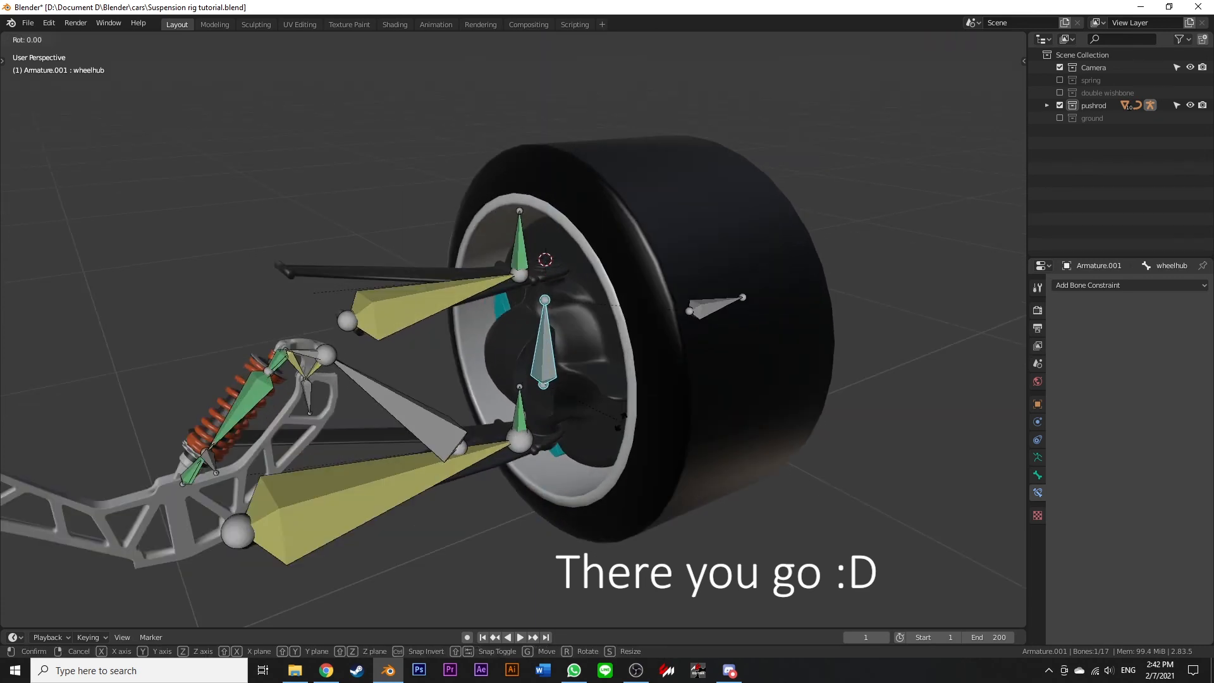
pyautogui.press('z')
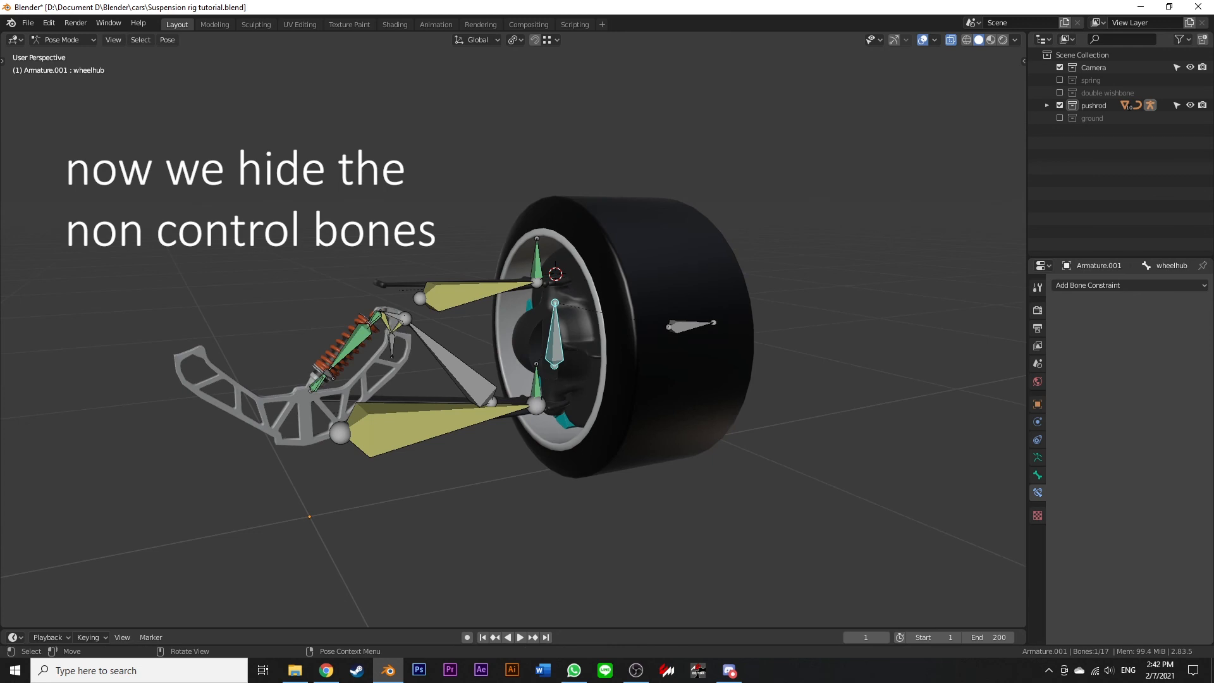
# Select the arm, joint, push rod, rocker, shock and spring bones and hide them, keeping only the wheelhub and wheel control bones
pyautogui.click(430, 430)
pyautogui.keyDown('shift'); pyautogui.click(455, 367); pyautogui.keyUp('shift')
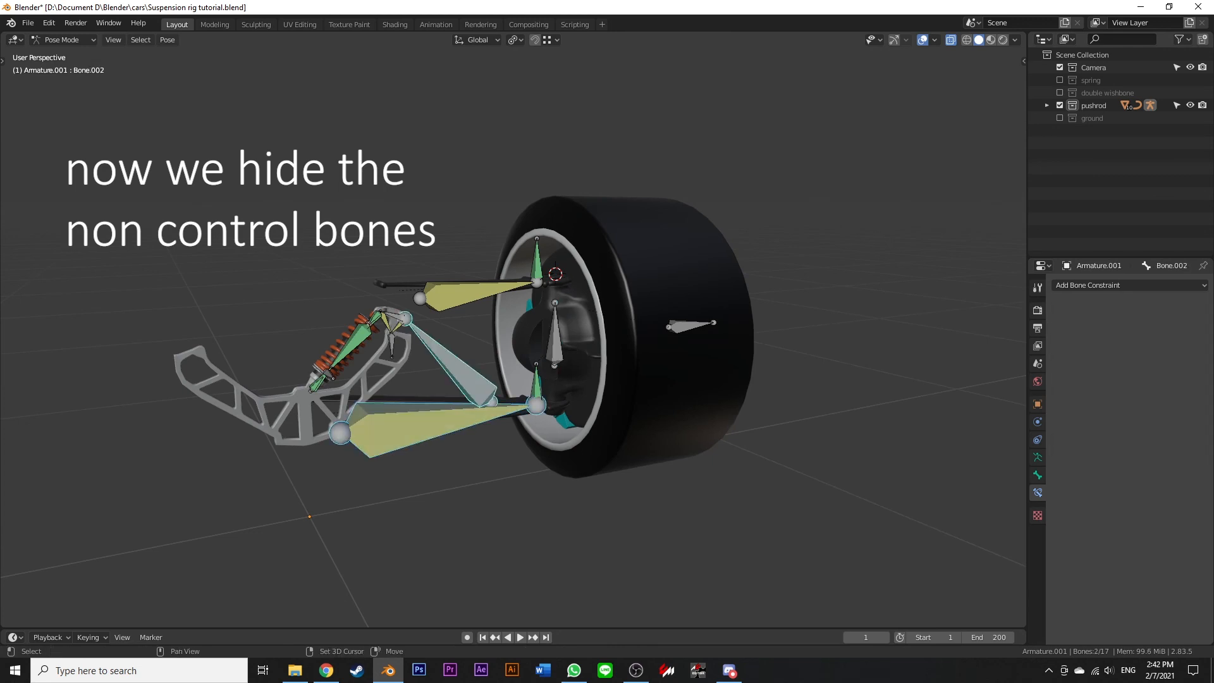
pyautogui.keyDown('shift'); pyautogui.click(430, 430); pyautogui.keyUp('shift')
pyautogui.keyDown('shift'); pyautogui.click(537, 264); pyautogui.keyUp('shift')
pyautogui.keyDown('shift'); pyautogui.click(471, 294); pyautogui.keyUp('shift')
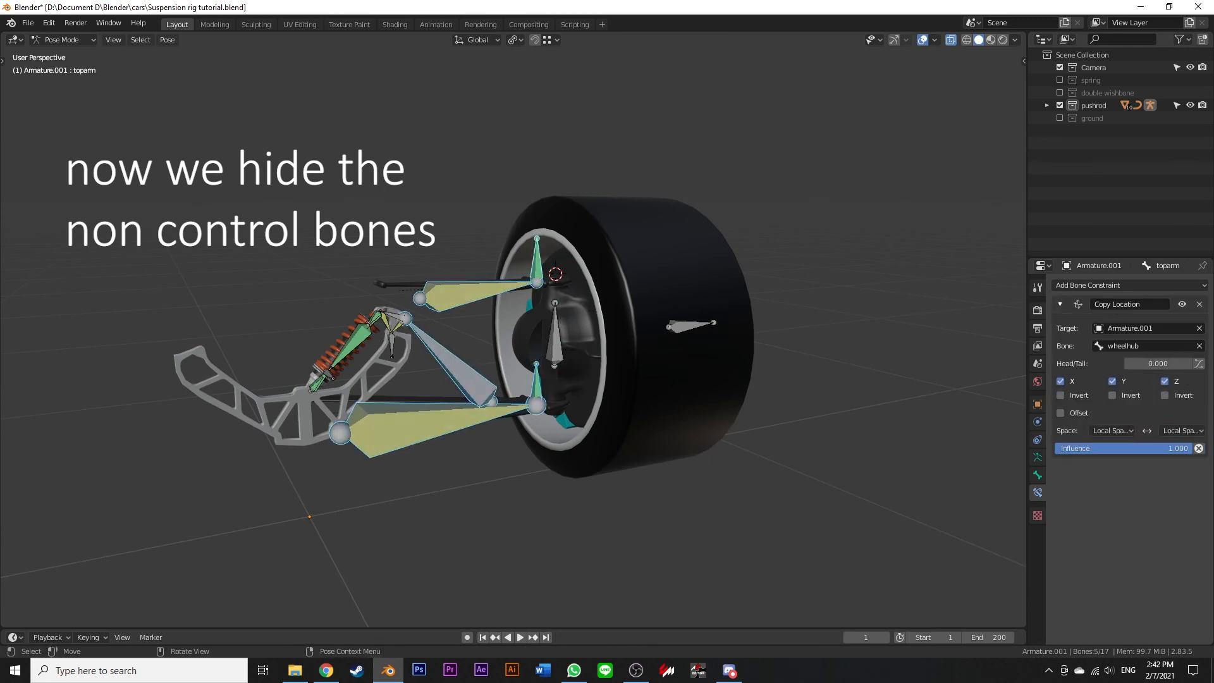
pyautogui.press('c')
pyautogui.moveTo(335, 338)
pyautogui.mouseDown()
pyautogui.moveTo(372, 301)
pyautogui.moveTo(325, 386)
pyautogui.mouseUp()
pyautogui.rightClick(325, 386)
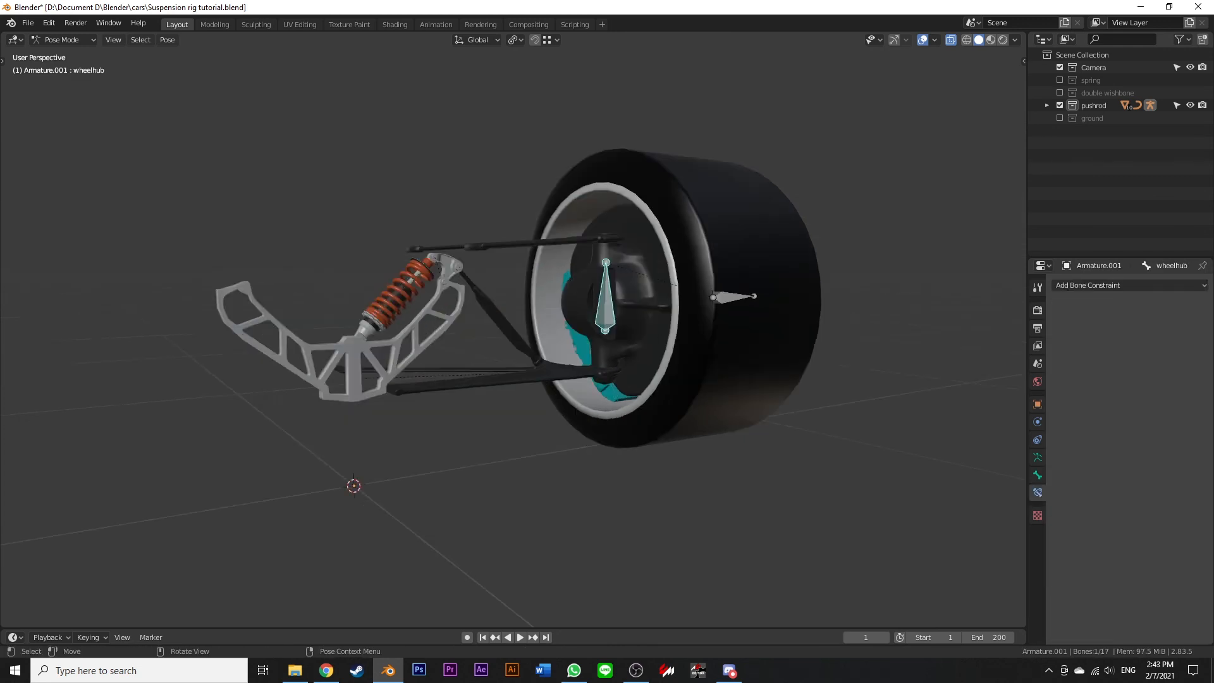
# Test the finished pushrod rig by moving the wheelhub control bone along Z, and cancel the move
pyautogui.press('g')
pyautogui.press('z')
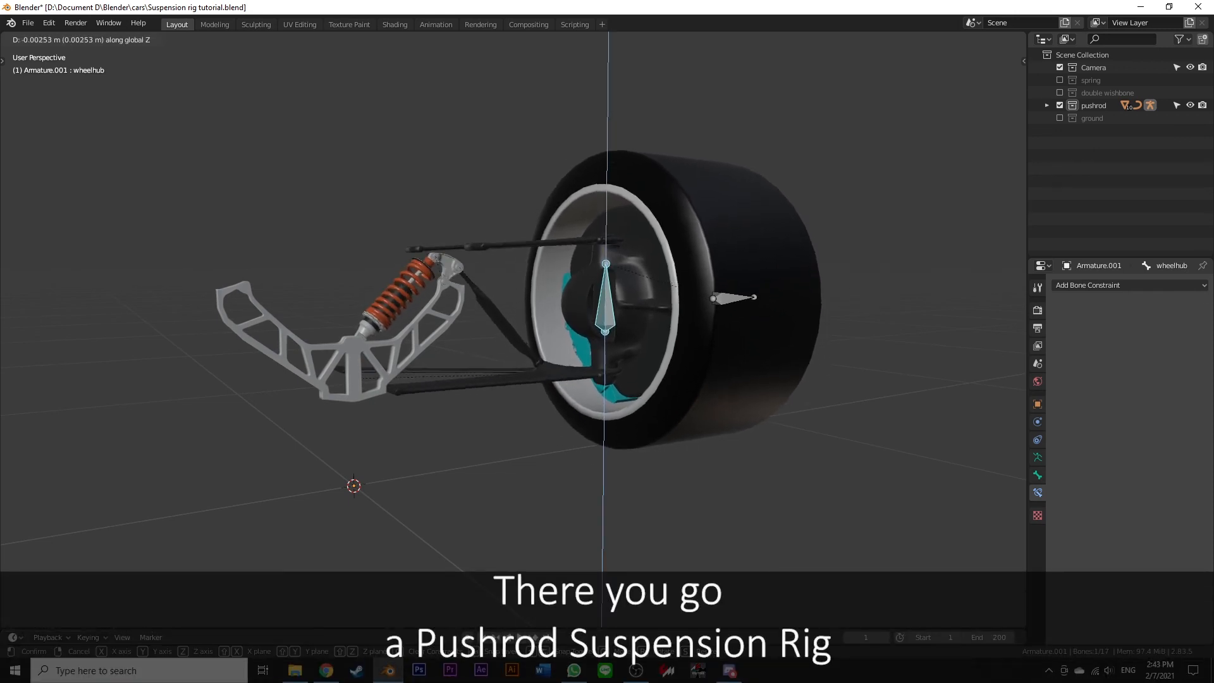
pyautogui.press('Escape')
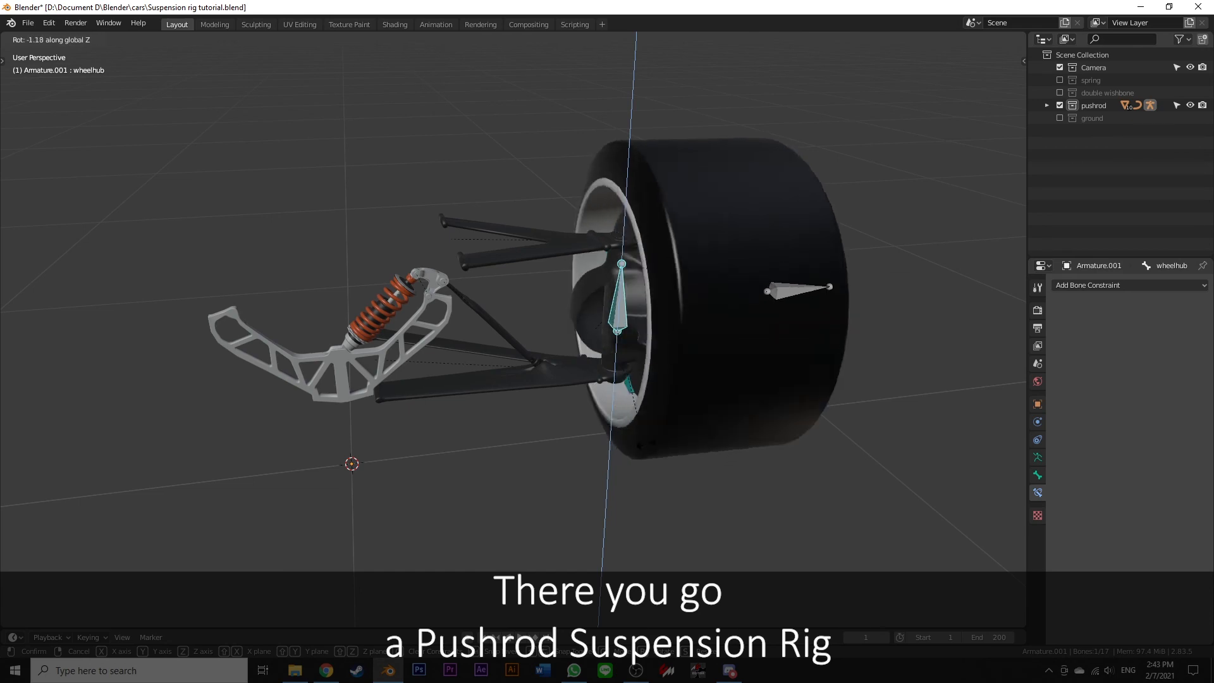